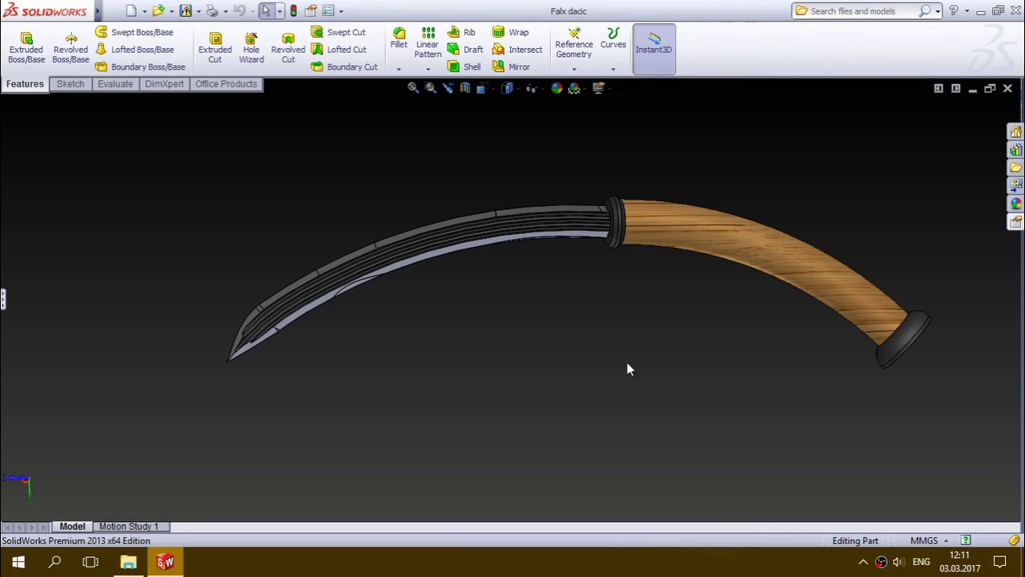
Orbit, zoom and pan around the falx to inspect the blade, handle and pommel
scroll(284, 321, down, 2)
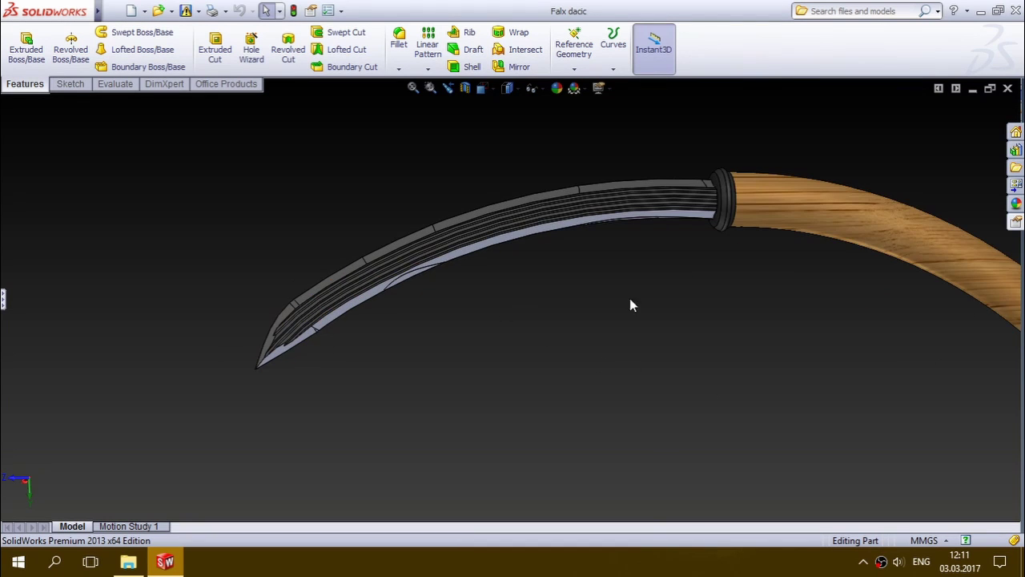
scroll(744, 301, up, 2)
scroll(746, 298, down, 1)
mouse_move(446, 287)
middle_down()
mouse_move(501, 275)
mouse_move(521, 227)
mouse_move(542, 216)
mouse_move(600, 238)
mouse_move(671, 170)
mouse_move(590, 160)
mouse_move(549, 133)
mouse_move(576, 152)
middle_up()
scroll(789, 210, down, 2)
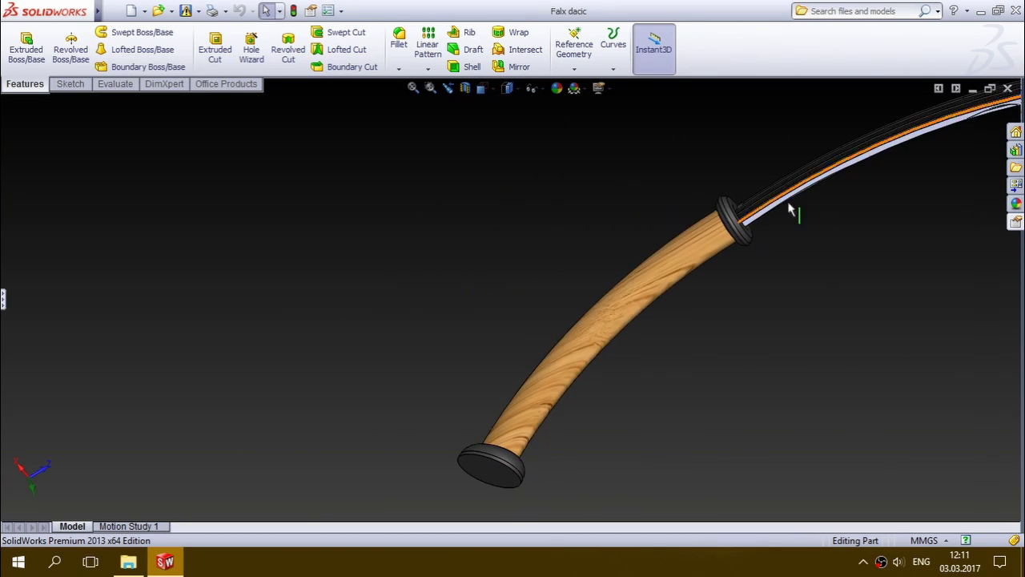
mouse_move(790, 209)
middle_down()
mouse_move(773, 137)
mouse_move(814, 98)
middle_up()
scroll(826, 218, up, 2)
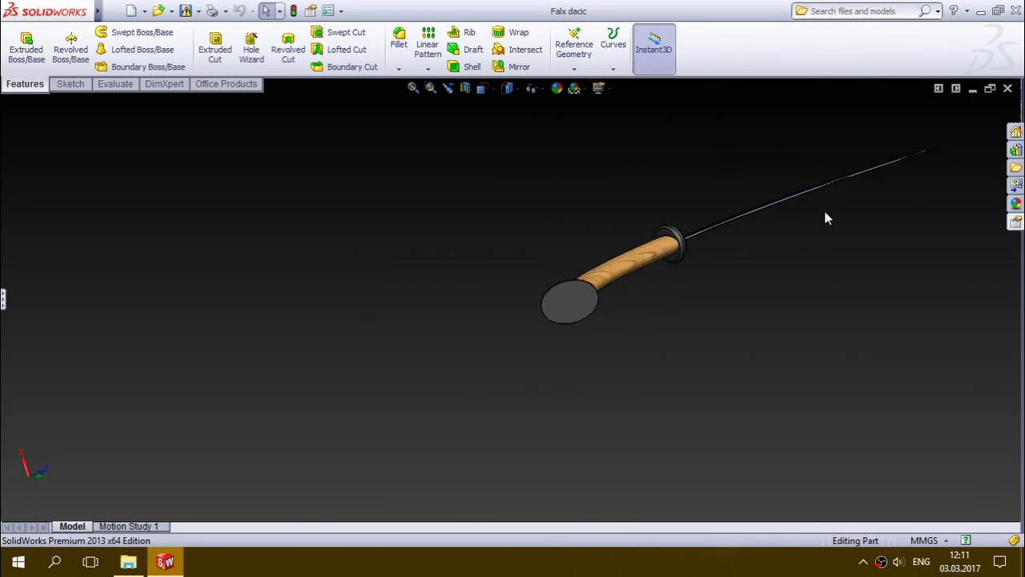
scroll(833, 204, down, 1)
scroll(848, 190, up, 2)
scroll(849, 176, down, 3)
scroll(835, 183, down, 1)
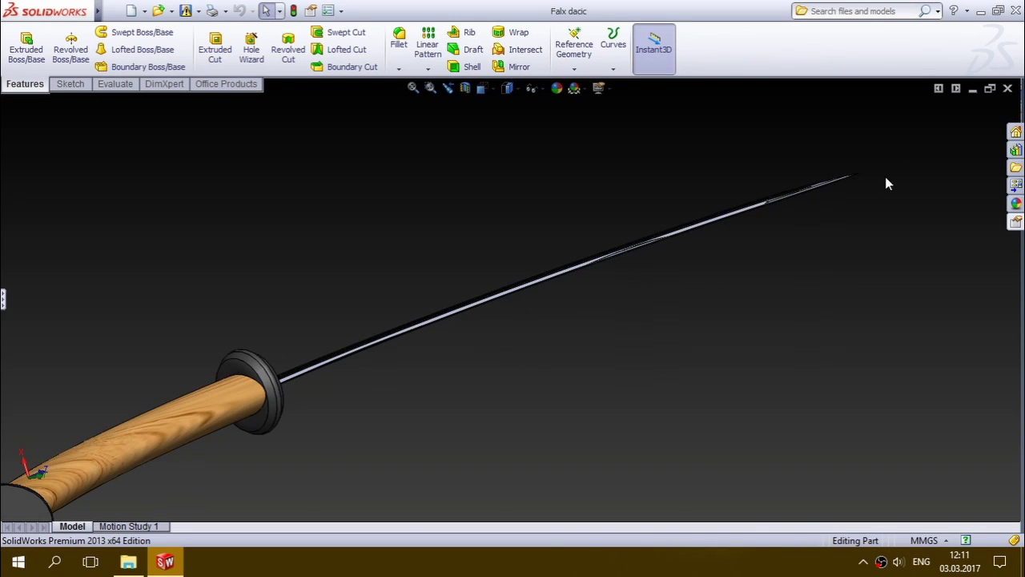
scroll(886, 184, down, 2)
mouse_move(901, 169)
middle_down()
mouse_move(878, 323)
mouse_move(887, 380)
middle_up()
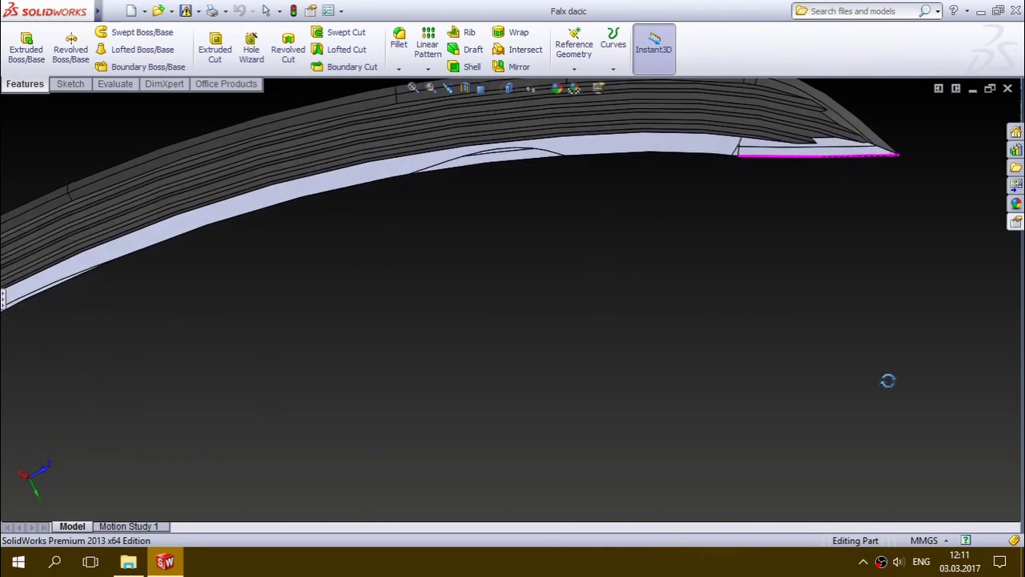
scroll(851, 210, up, 3)
scroll(650, 148, down, 3)
scroll(652, 128, down, 1)
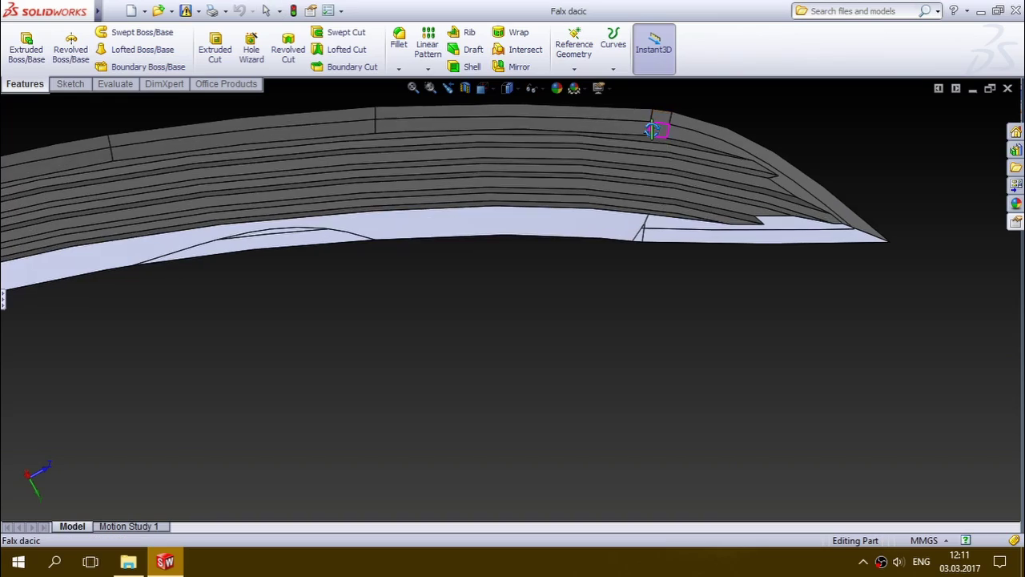
scroll(653, 128, up, 1)
scroll(658, 124, up, 2)
scroll(660, 129, down, 1)
scroll(481, 192, up, 2)
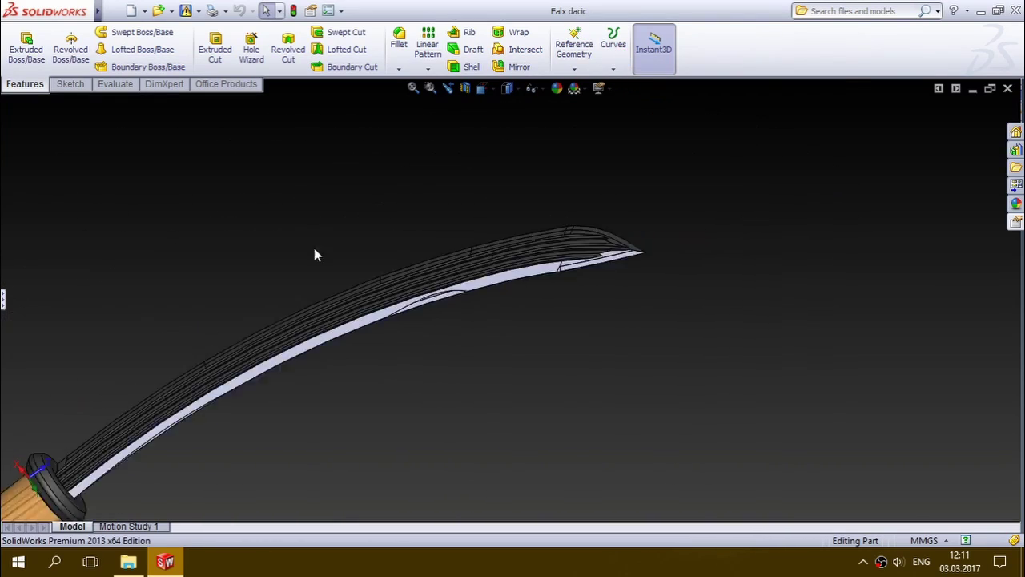
scroll(242, 458, up, 2)
scroll(119, 410, down, 3)
scroll(119, 410, down, 2)
mouse_move(119, 410)
ctrl+middle_down()
mouse_move(107, 350)
mouse_move(405, 441)
mouse_move(360, 450)
mouse_move(338, 475)
ctrl+middle_up()
scroll(456, 381, up, 3)
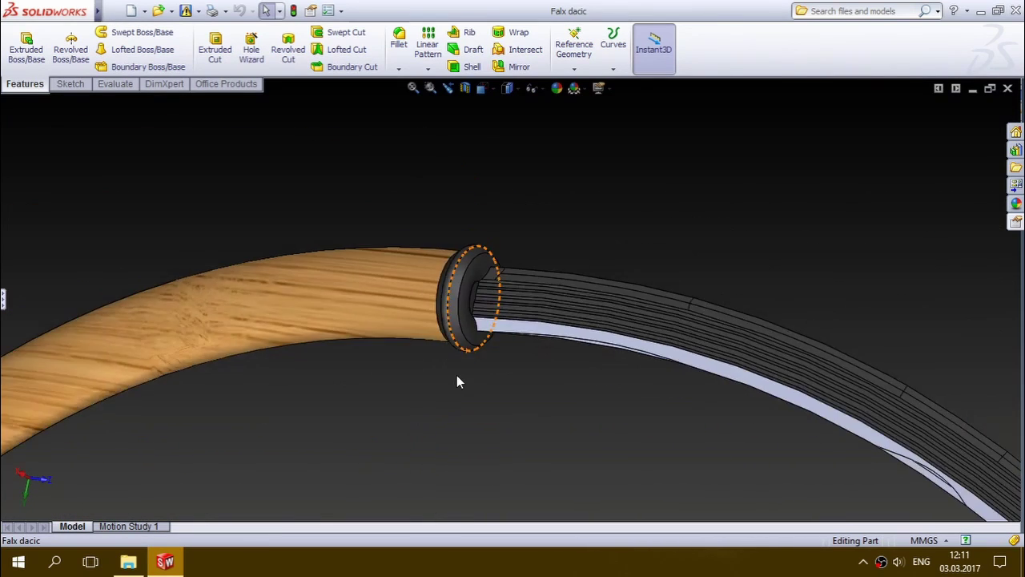
scroll(461, 376, up, 3)
mouse_move(555, 377)
middle_down()
mouse_move(558, 354)
mouse_move(593, 336)
middle_up()
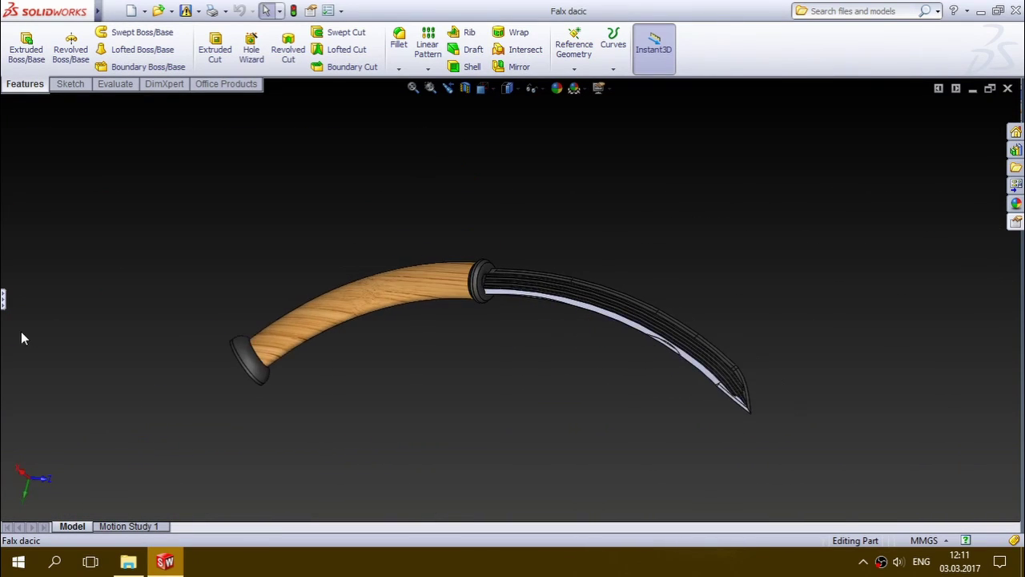
Edit 3DSketch1, drag its Plane2 up and to the right, and exit the sketch
click(4, 299)
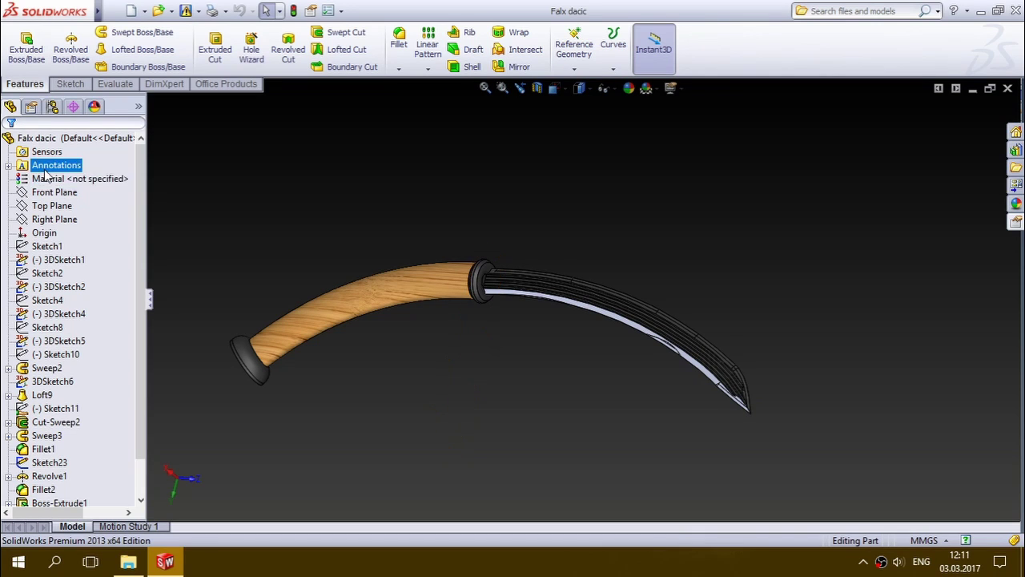
click(45, 260)
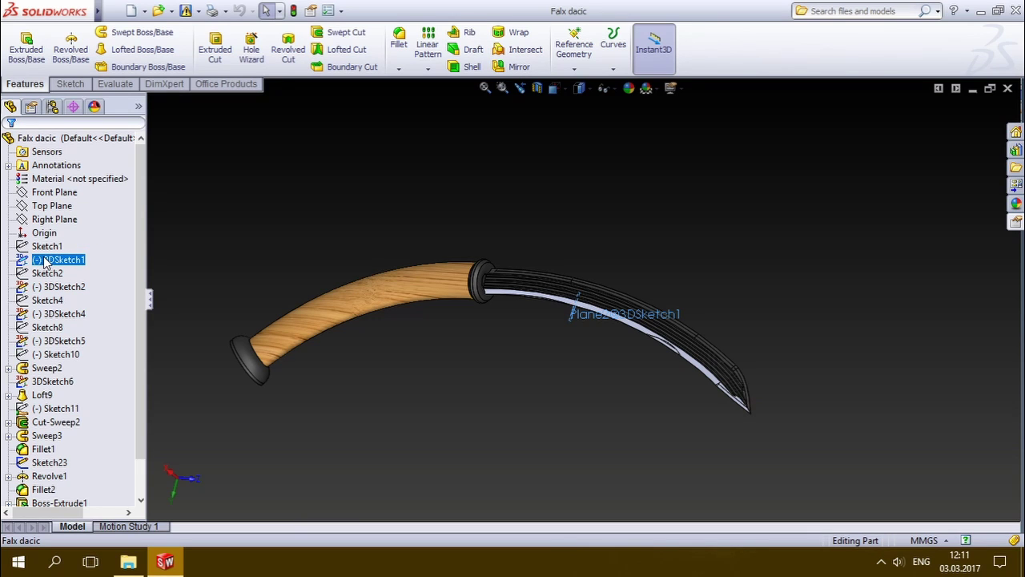
middle_drag(419, 316, 512, 341)
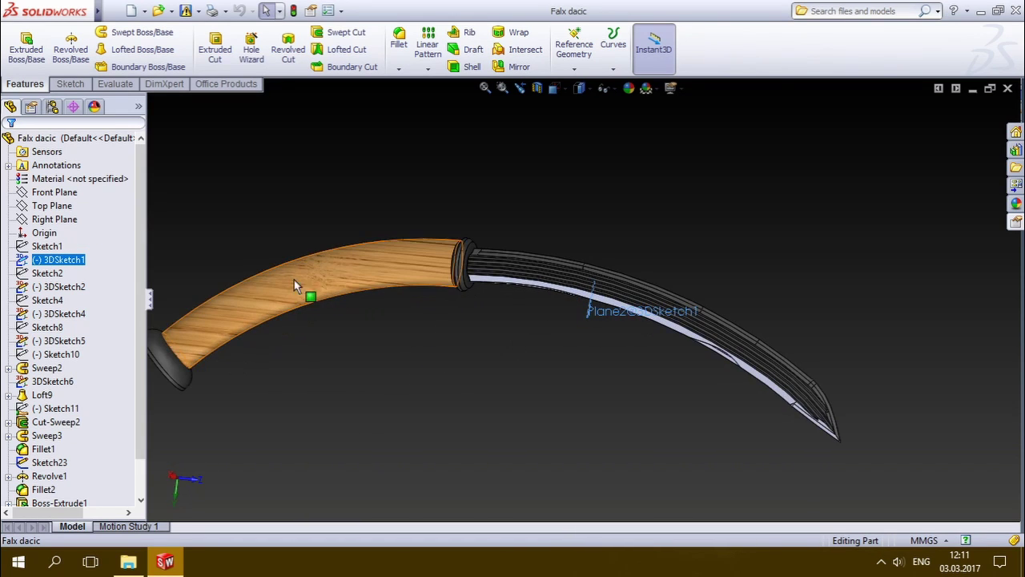
right_click(69, 262)
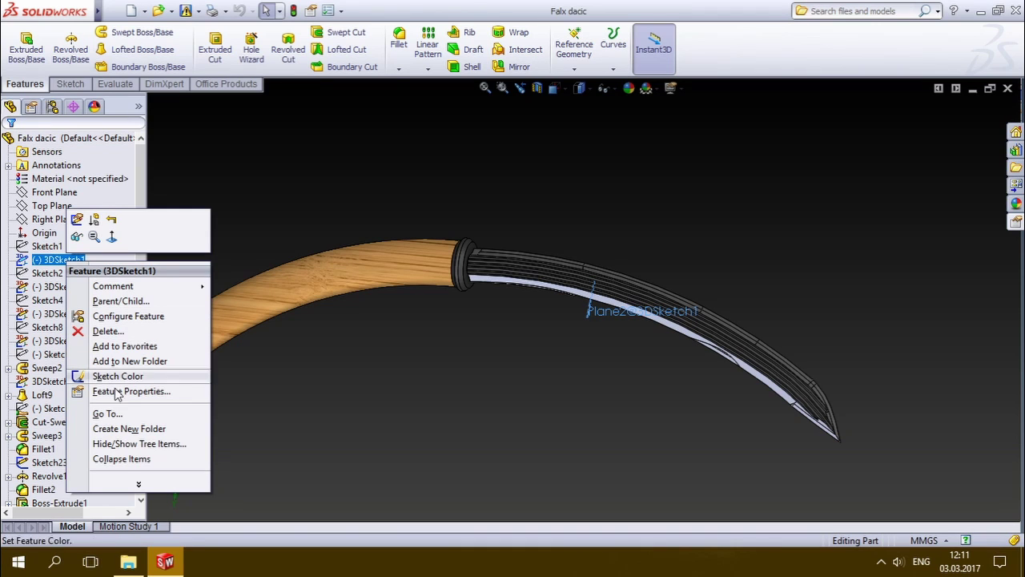
click(77, 220)
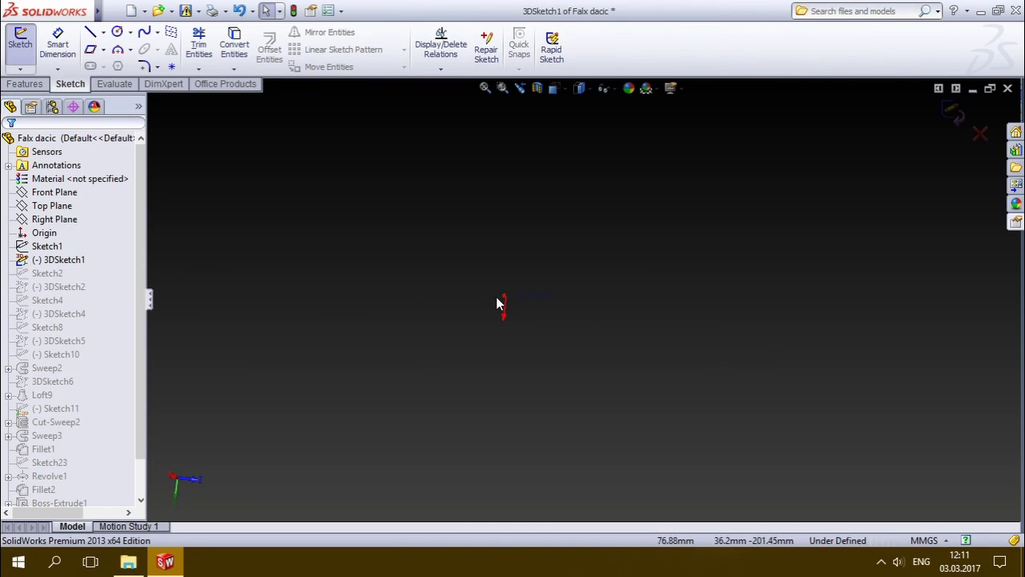
click(537, 300)
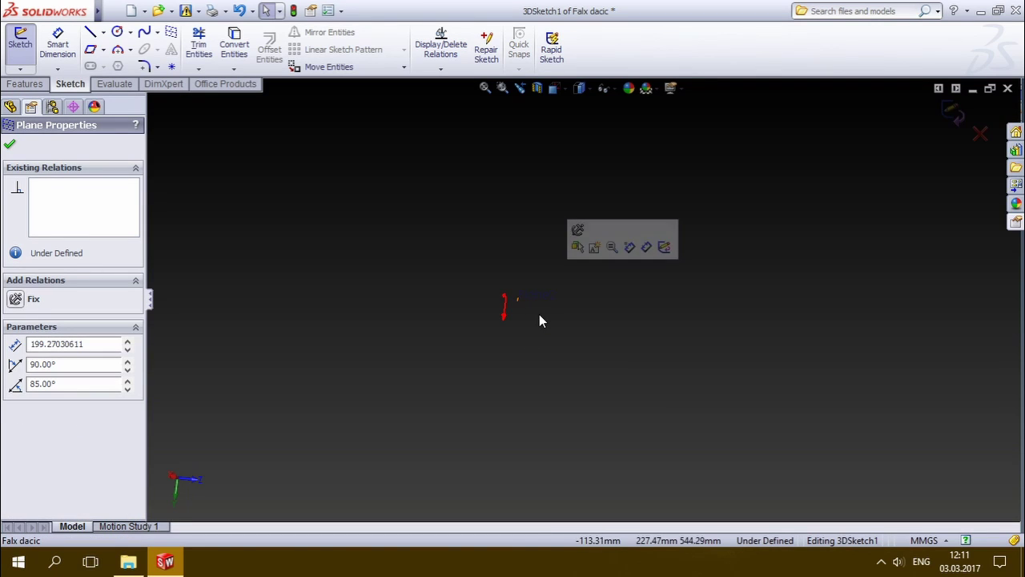
drag(538, 319, 952, 237)
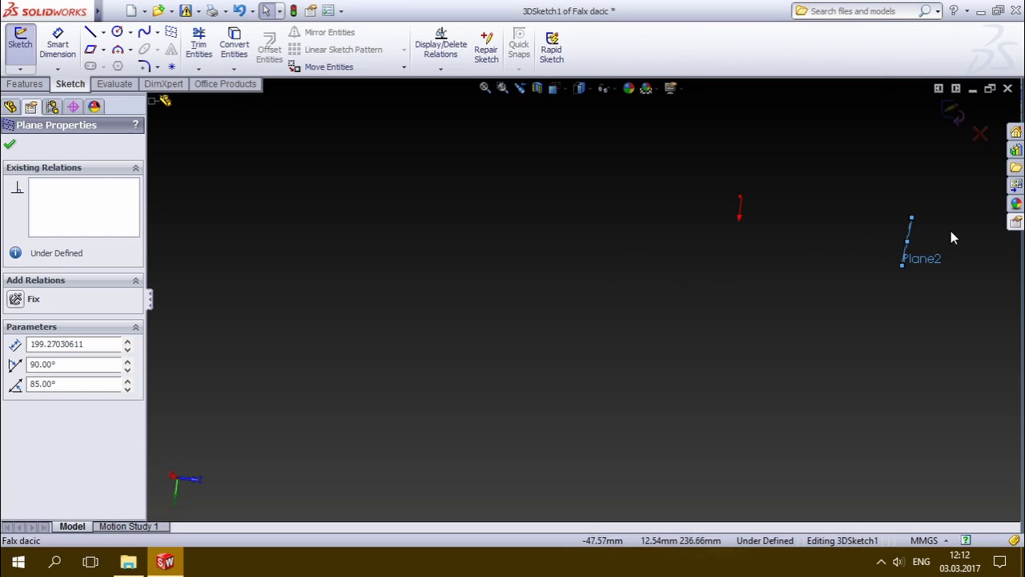
click(953, 111)
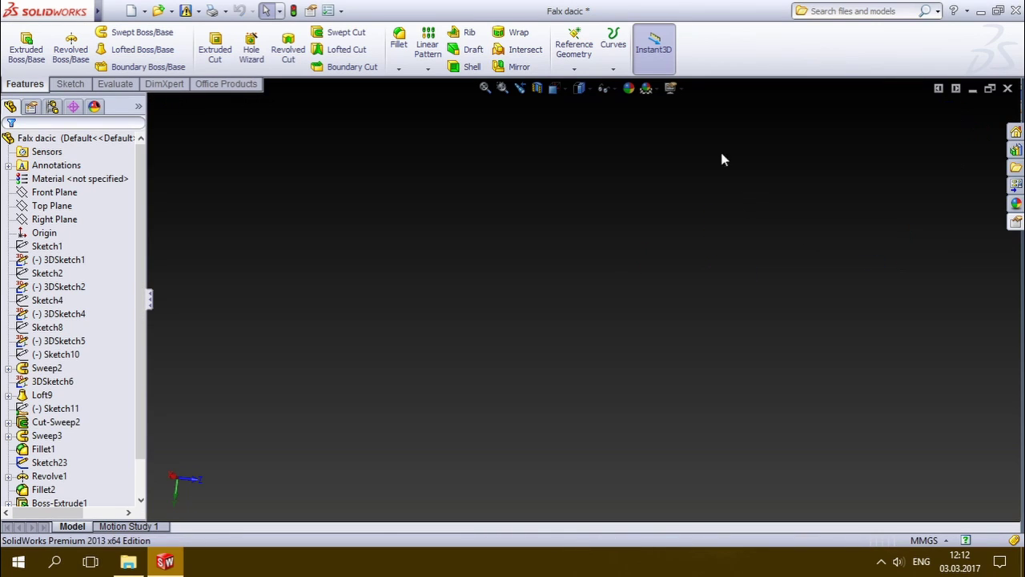
scroll(651, 282, up, 5)
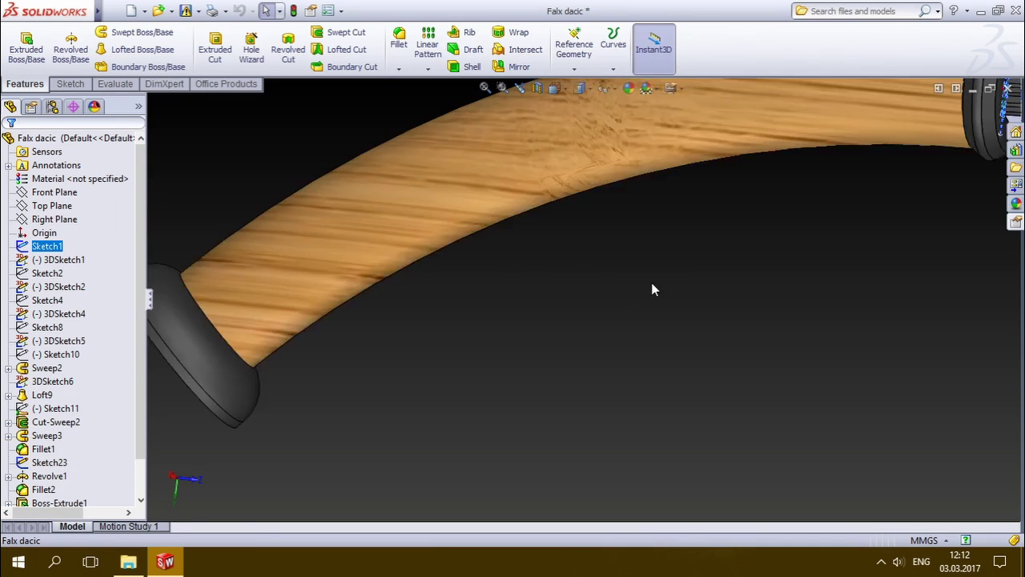
scroll(651, 282, up, 5)
scroll(462, 277, down, 3)
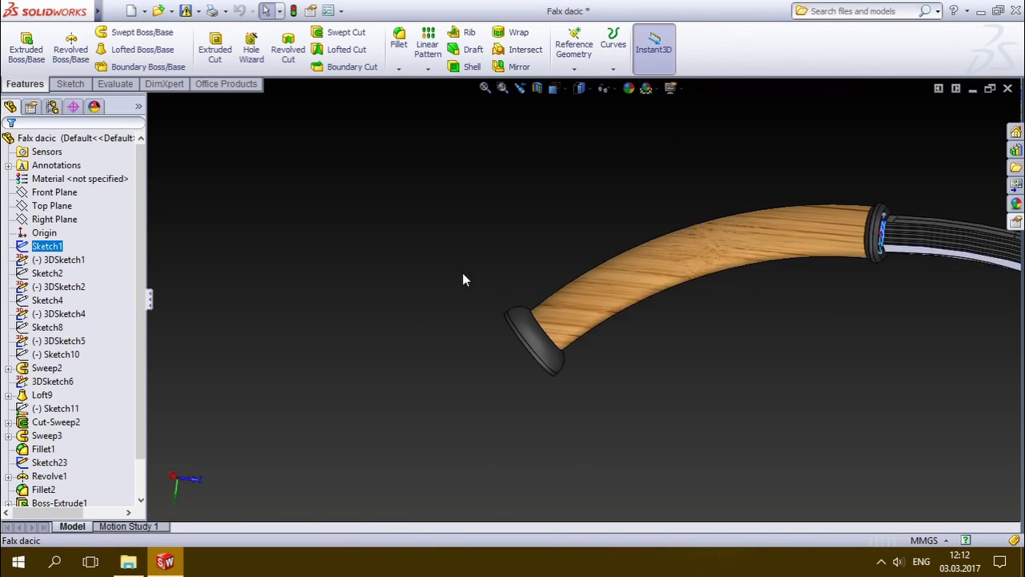
right_click(35, 248)
click(45, 203)
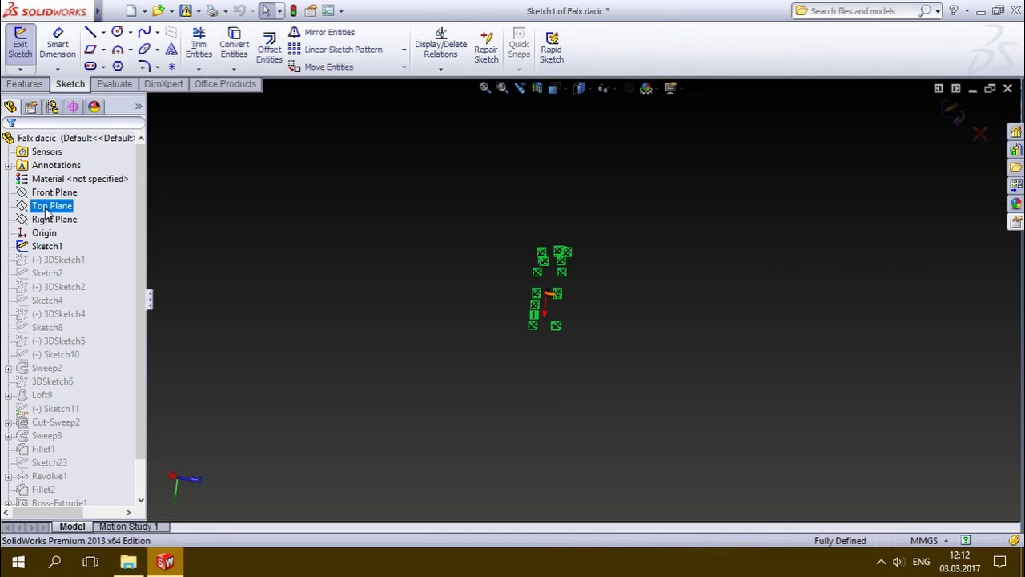
ctrl+middle_drag(502, 255, 818, 266)
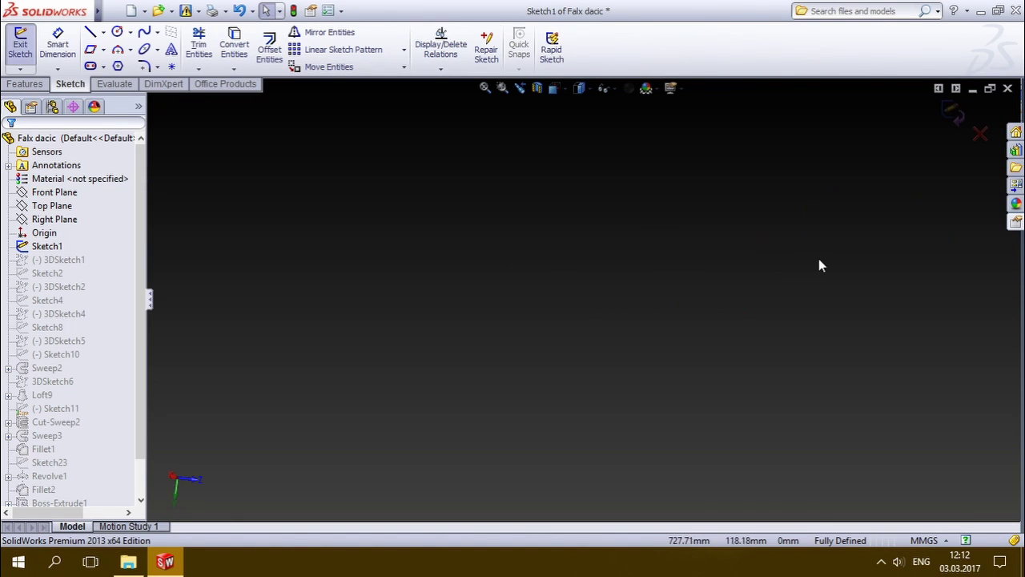
key(f)
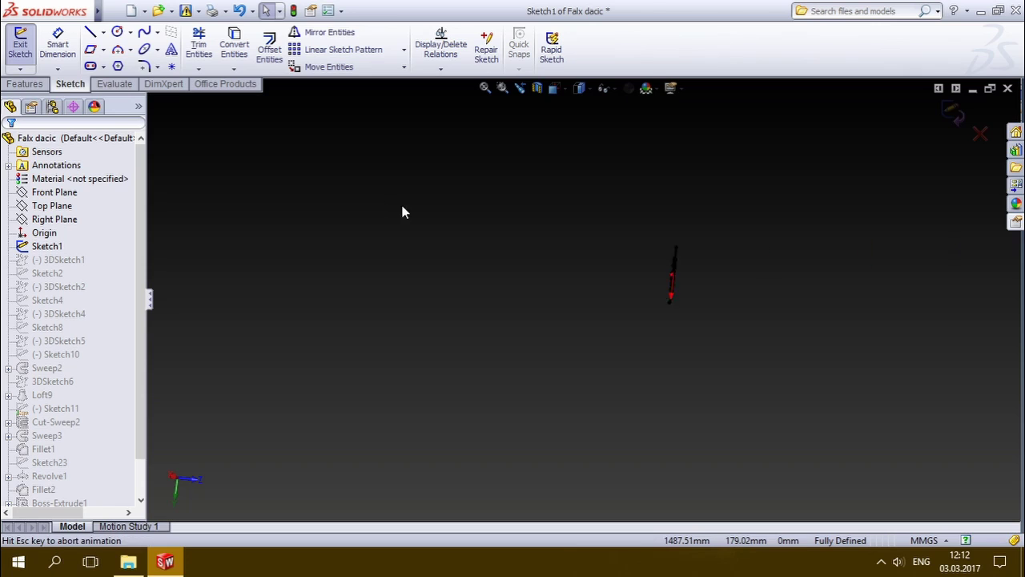
scroll(641, 273, down, 2)
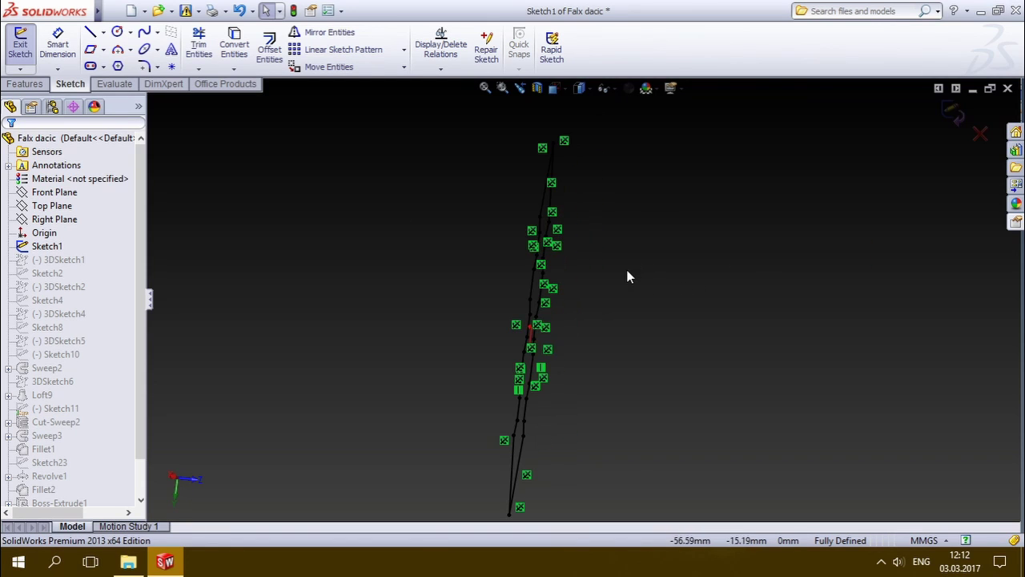
mouse_move(585, 162)
middle_down()
mouse_move(567, 435)
mouse_move(555, 441)
mouse_move(574, 199)
mouse_move(611, 254)
mouse_move(566, 443)
middle_up()
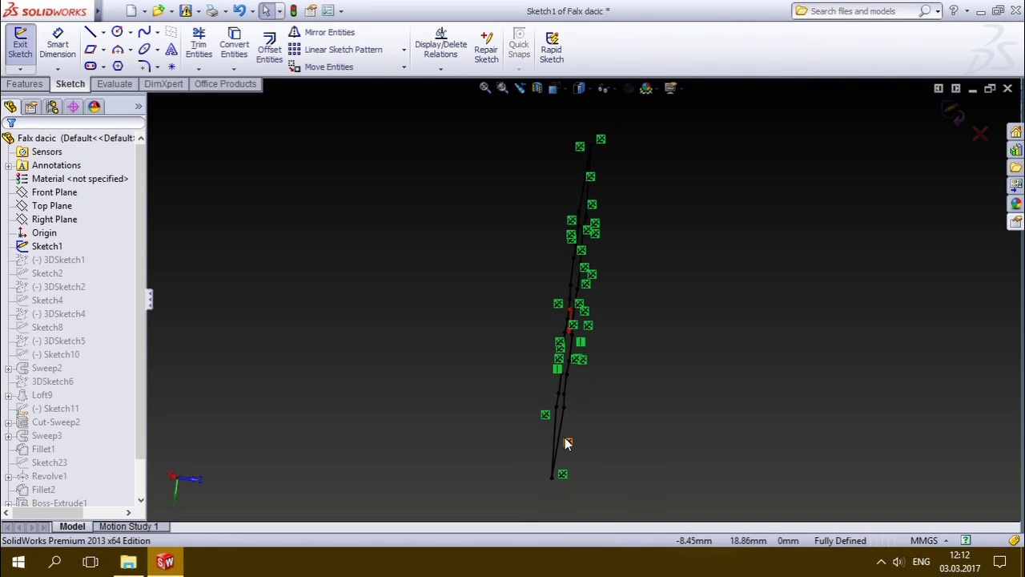
click(950, 112)
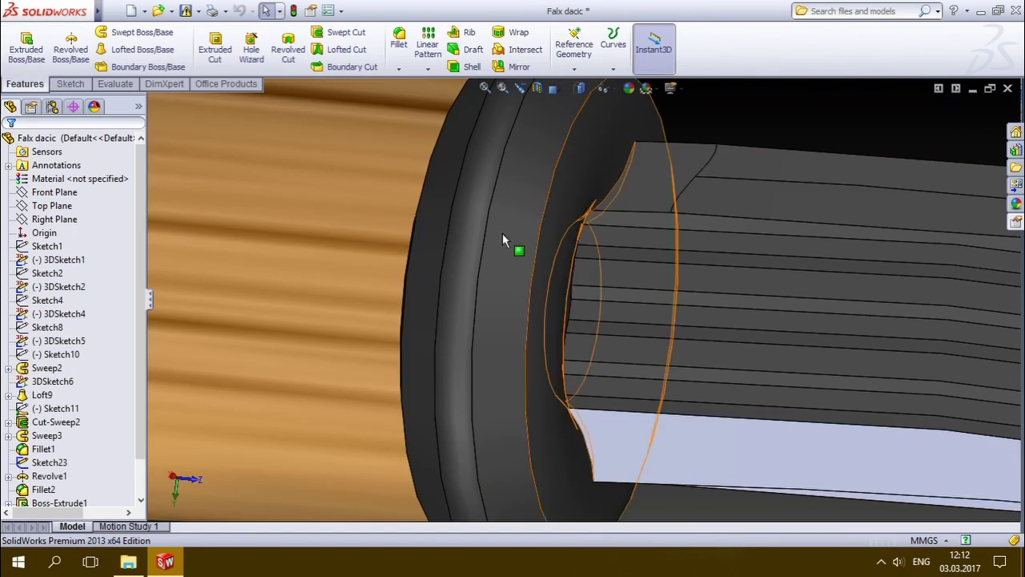
Open Sketch2 for editing and zoom to fit its fully defined profile
click(44, 247)
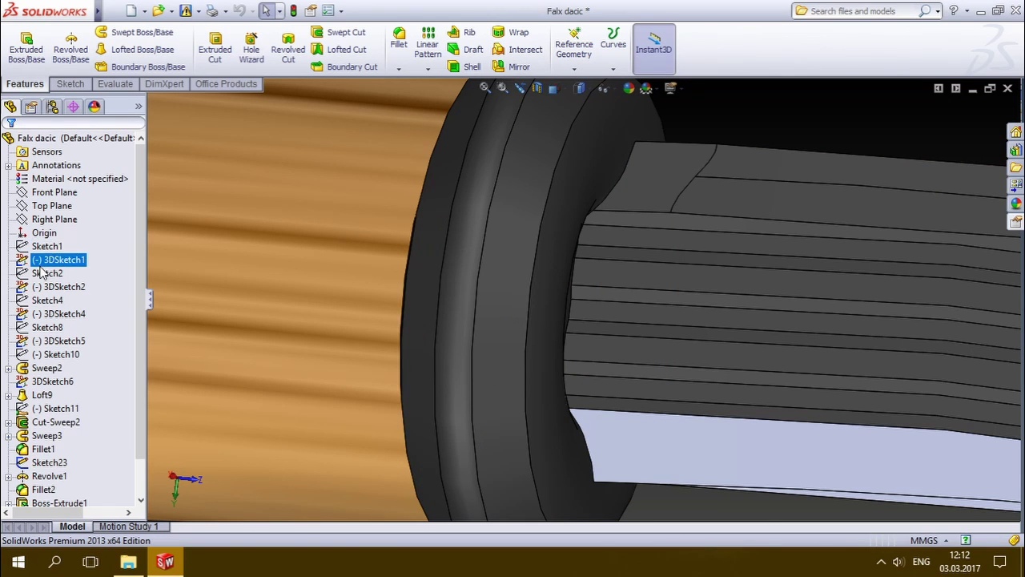
click(45, 273)
key(f)
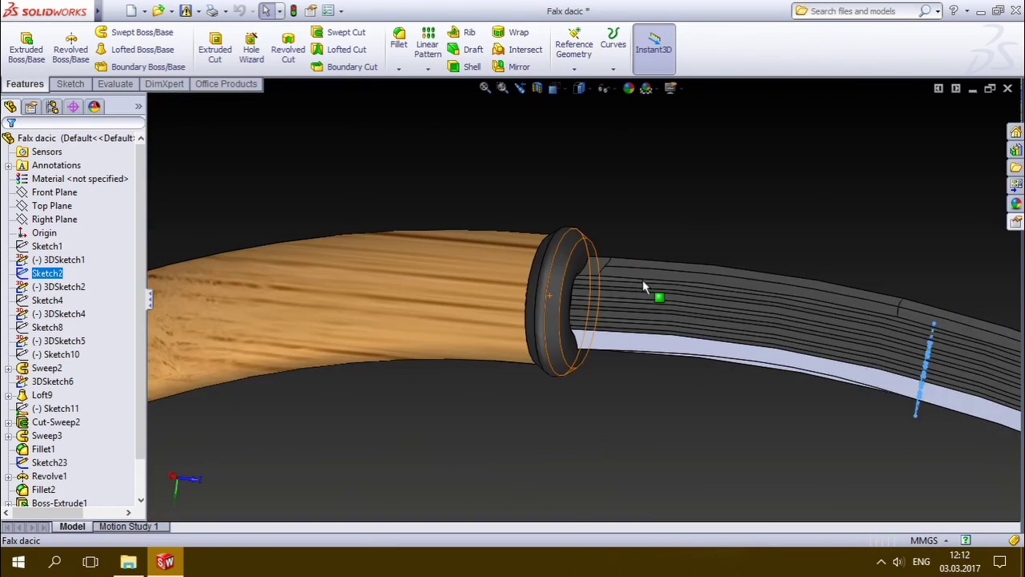
ctrl+click(46, 286)
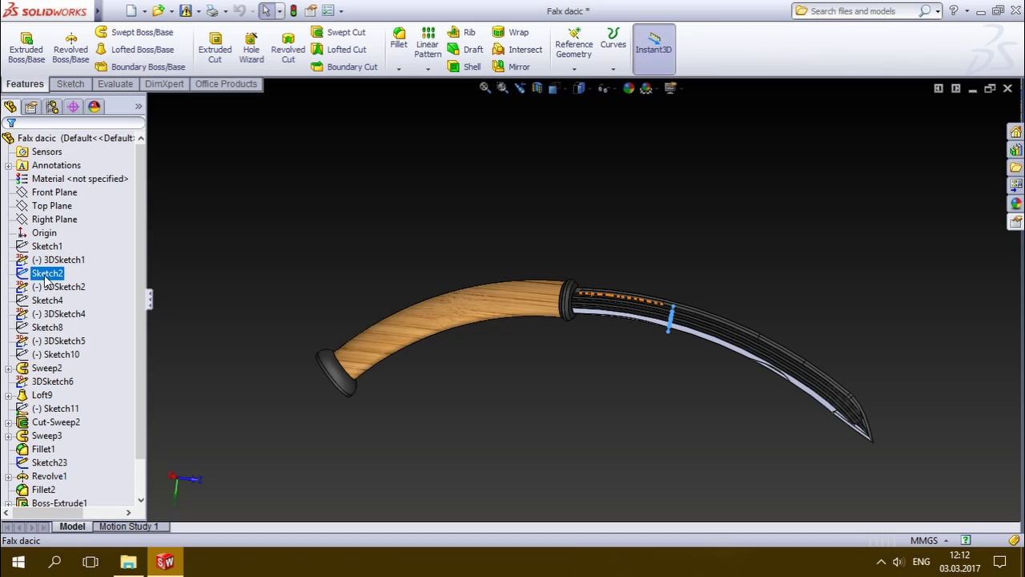
click(46, 274)
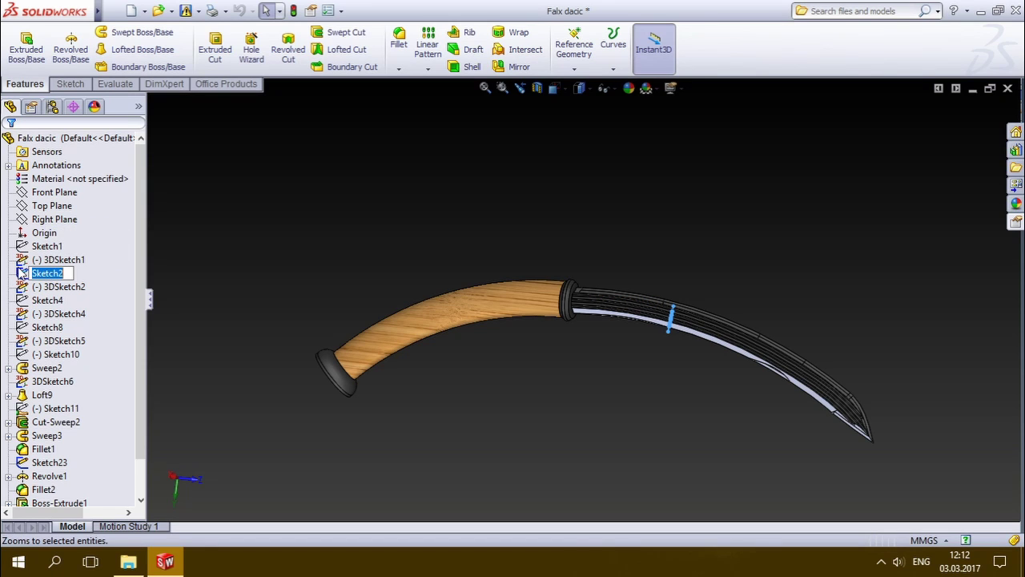
click(22, 273)
click(32, 229)
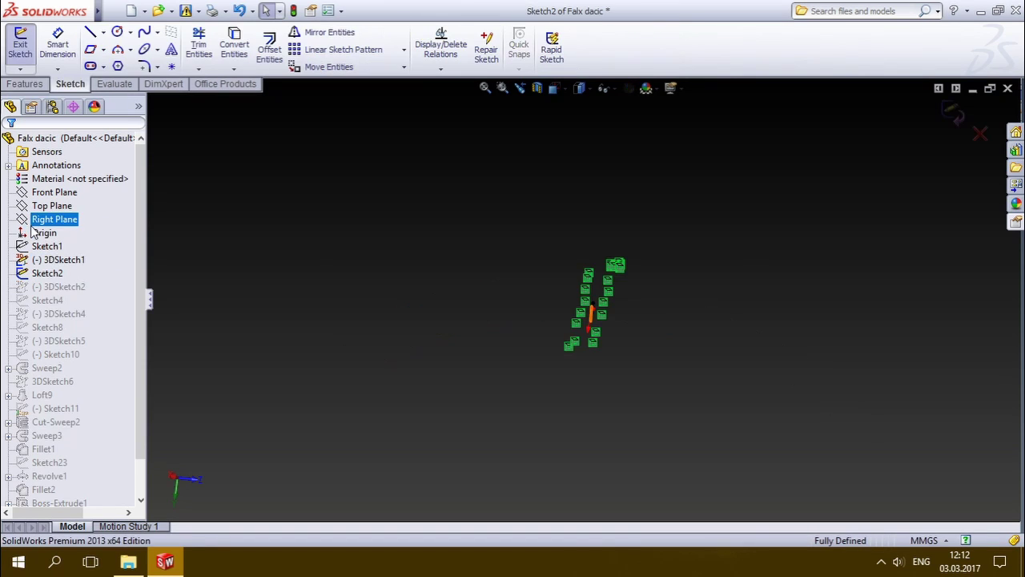
scroll(631, 334, down, 5)
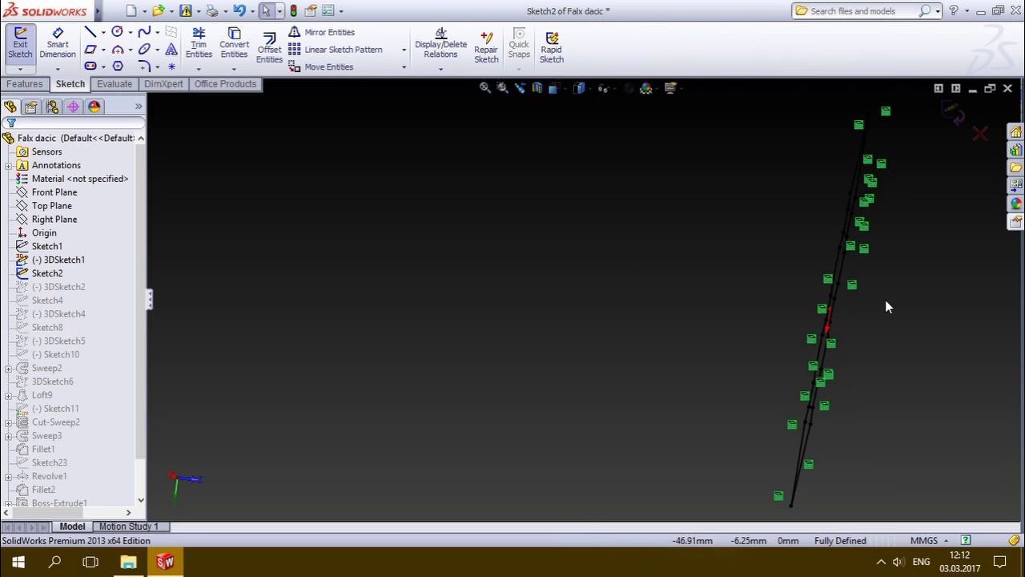
key(f)
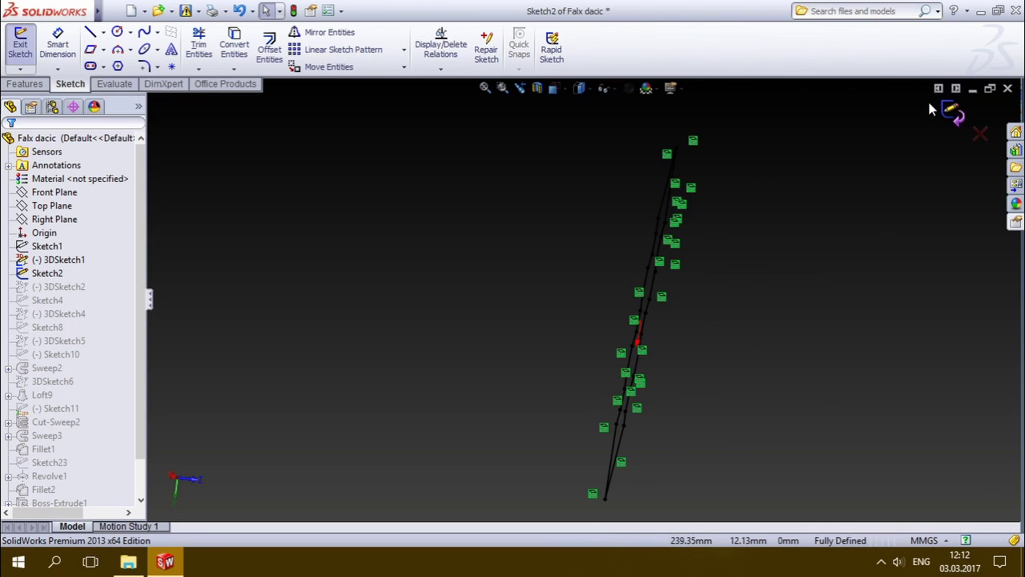
Dimension Sketch2's top and bottom end points, then cancel the driven-dimension prompt
click(55, 41)
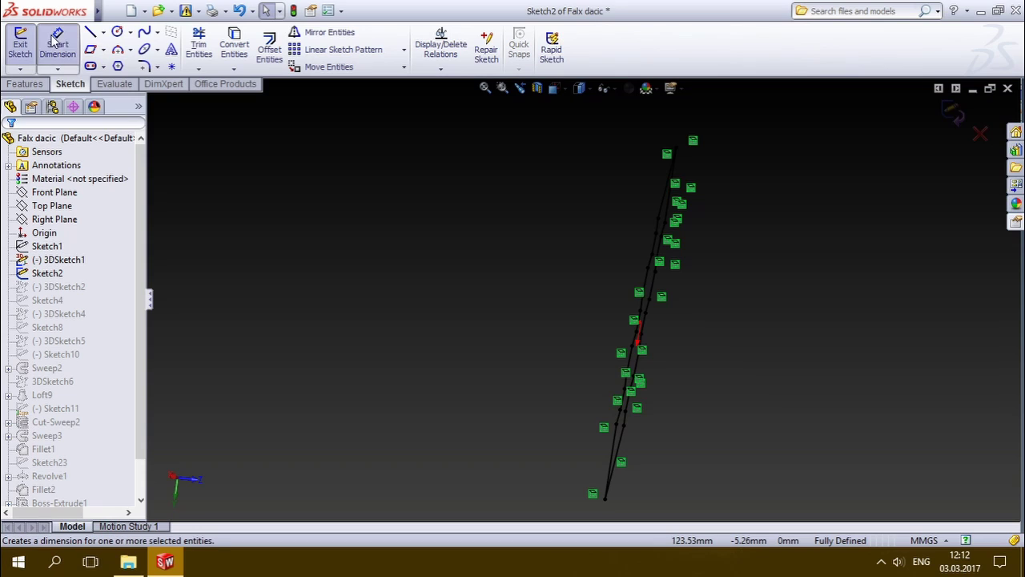
click(676, 148)
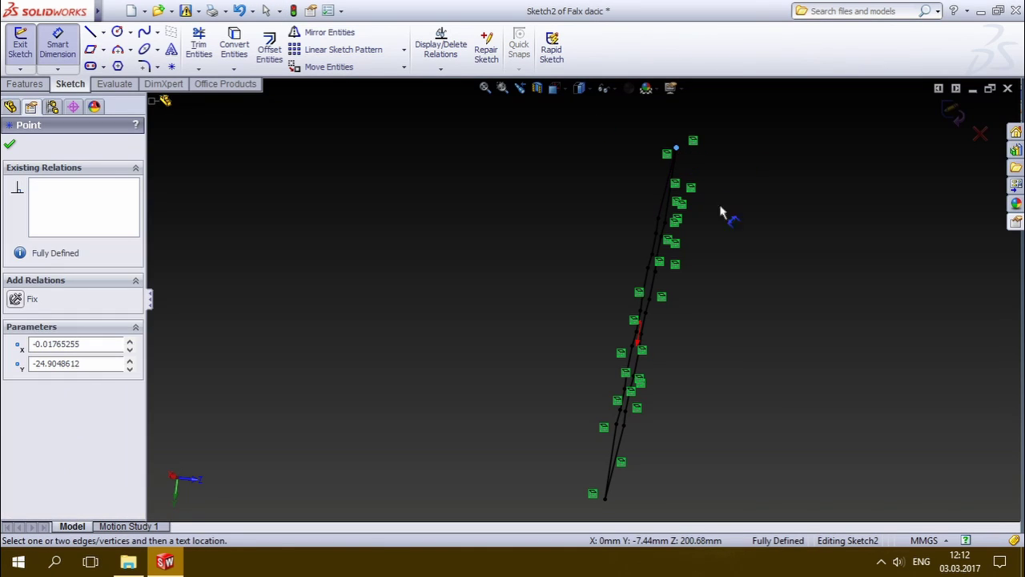
click(606, 500)
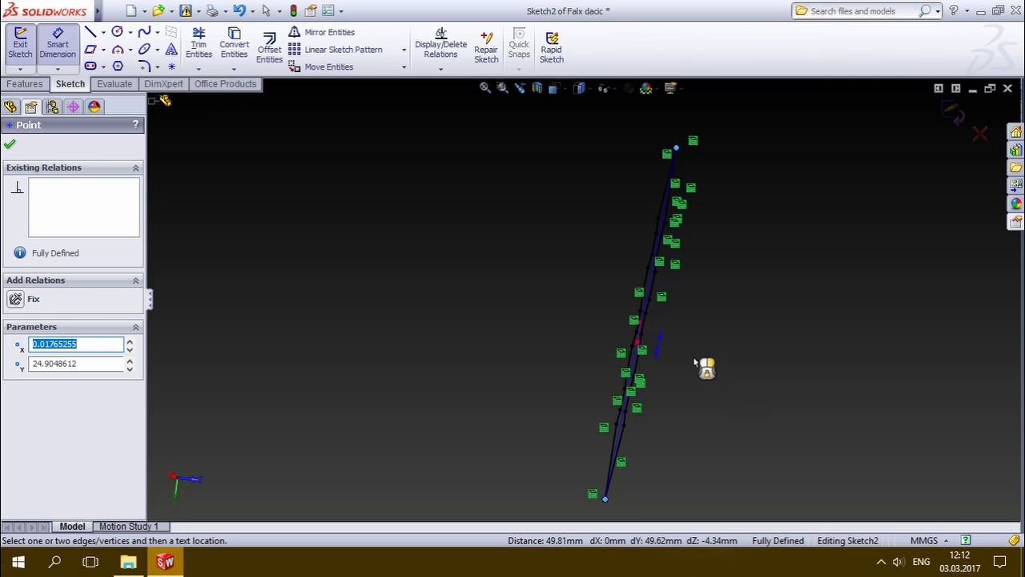
click(755, 361)
right_click(668, 346)
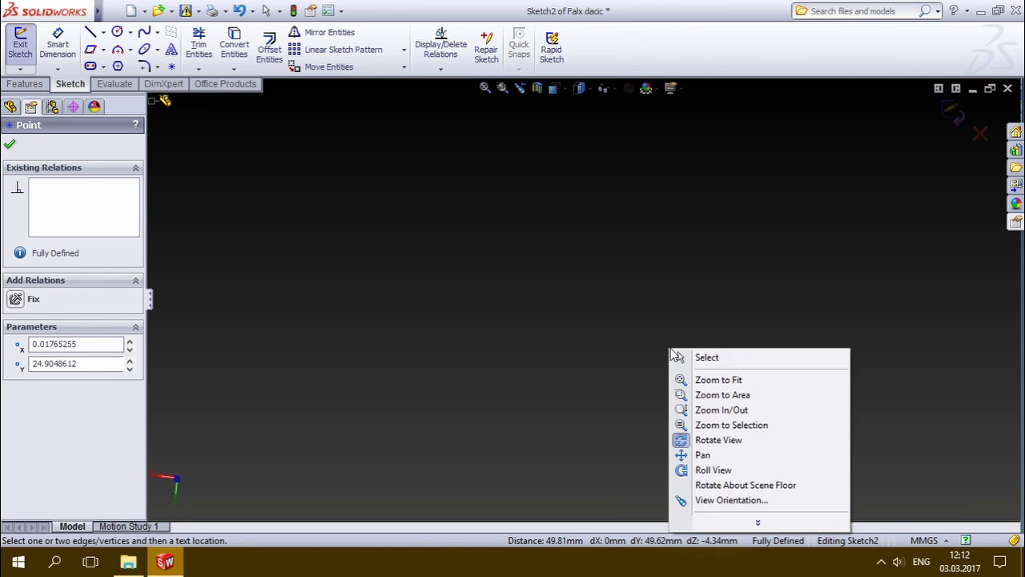
click(574, 355)
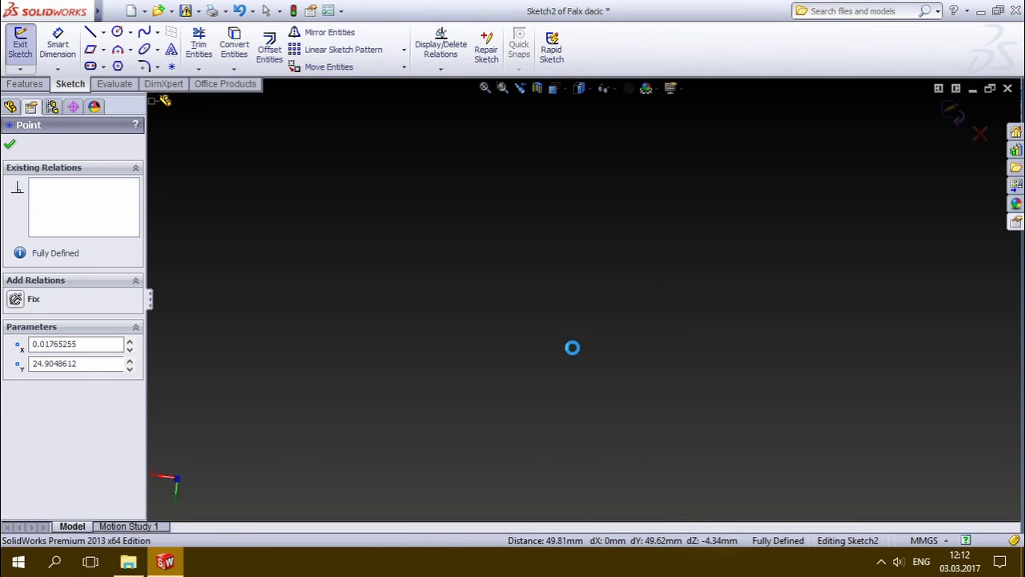
click(582, 303)
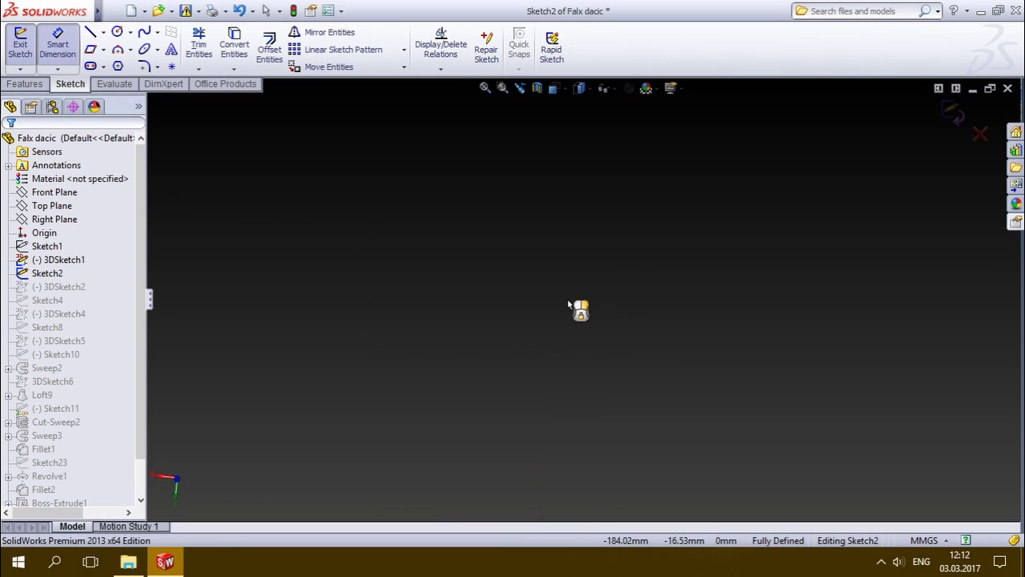
Measure the end-point span again as 49.81 mm, declining to make it driven
mouse_move(615, 256)
middle_down()
mouse_move(667, 221)
mouse_move(558, 283)
mouse_move(454, 297)
middle_up()
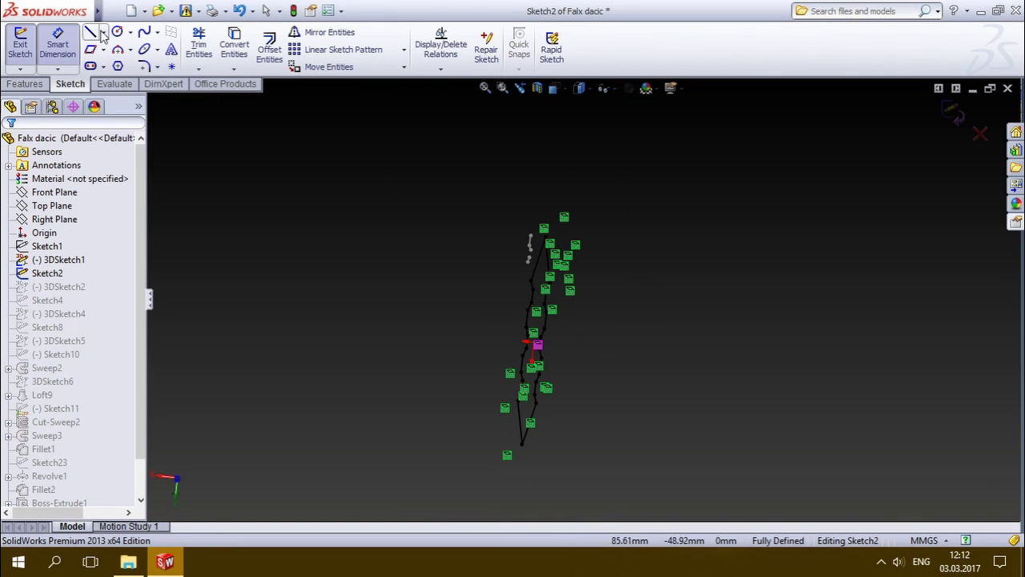
click(546, 238)
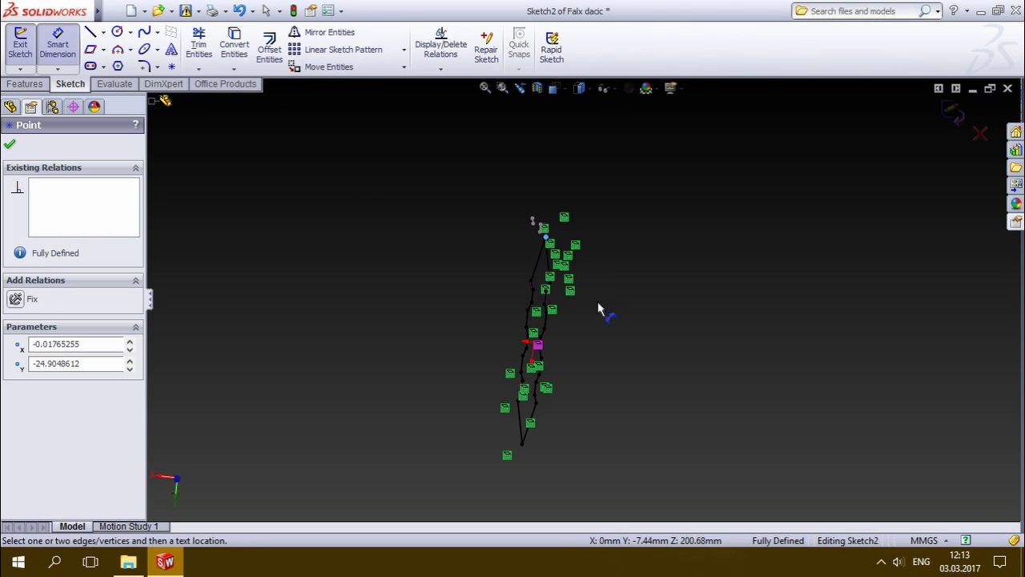
click(522, 445)
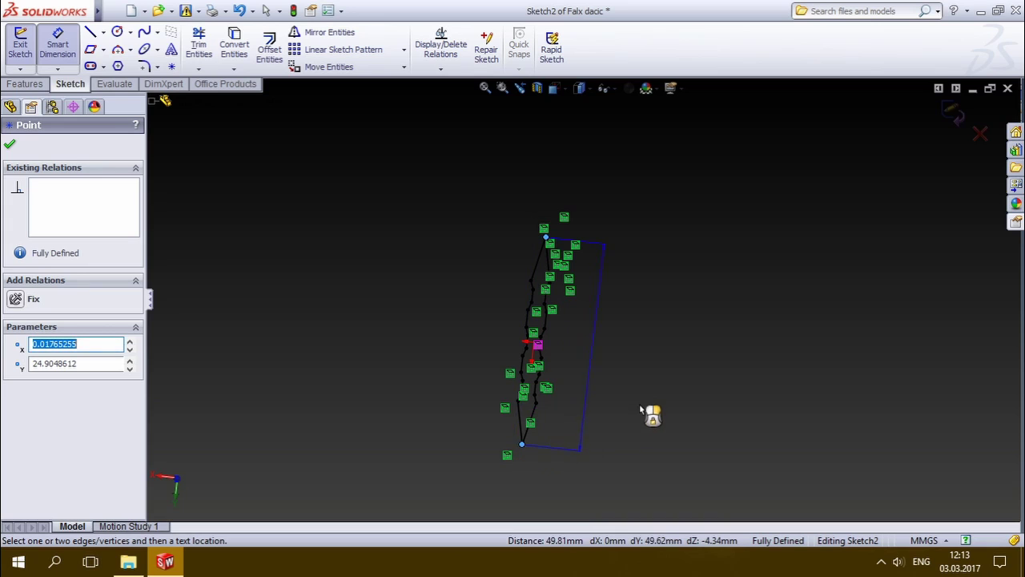
click(641, 389)
click(580, 297)
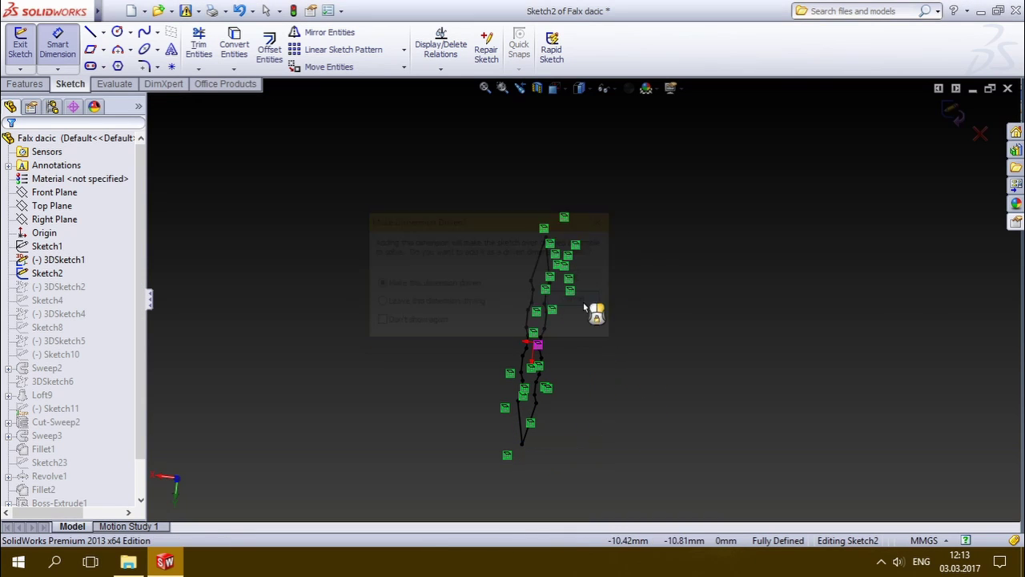
middle_drag(602, 322, 627, 320)
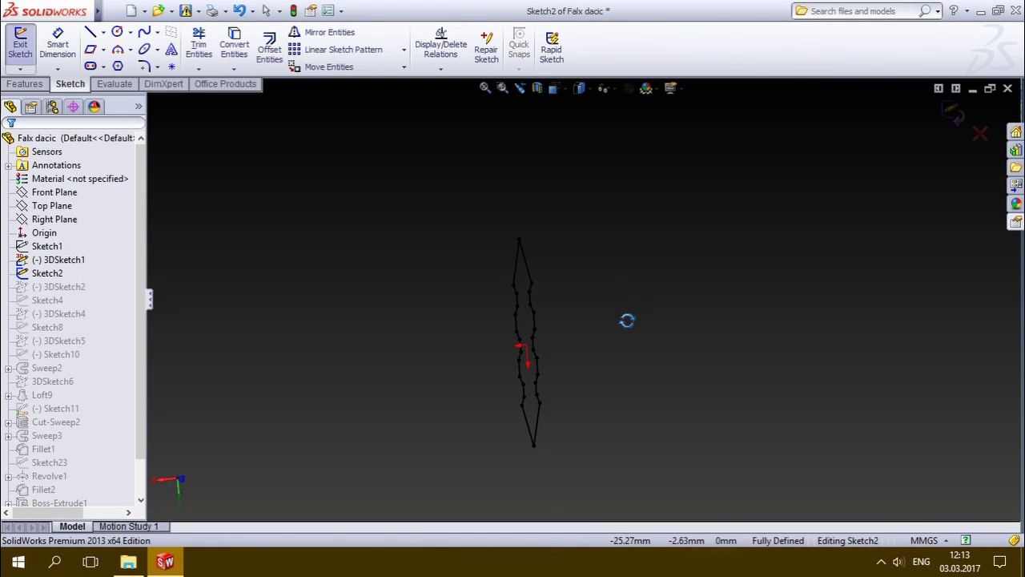
key(Escape)
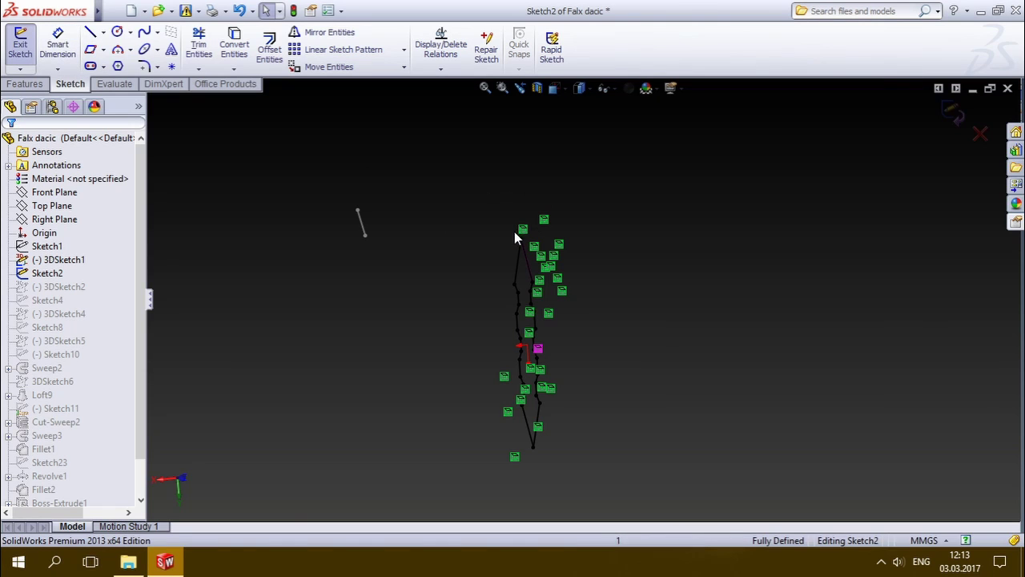
Start one more end-point dimension, cancel it, and exit Sketch2 to rebuild the falx
key(Return)
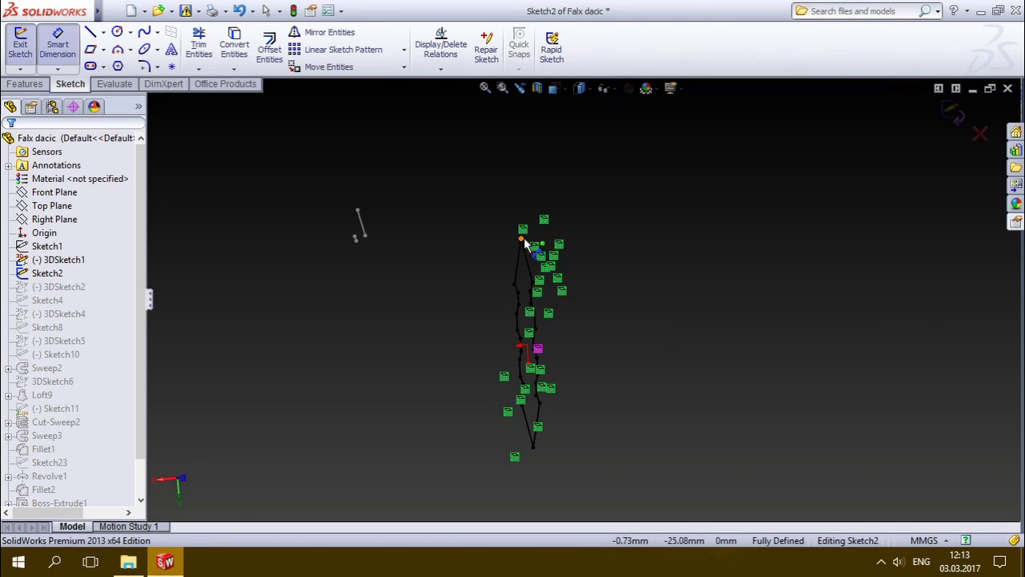
click(523, 239)
click(533, 449)
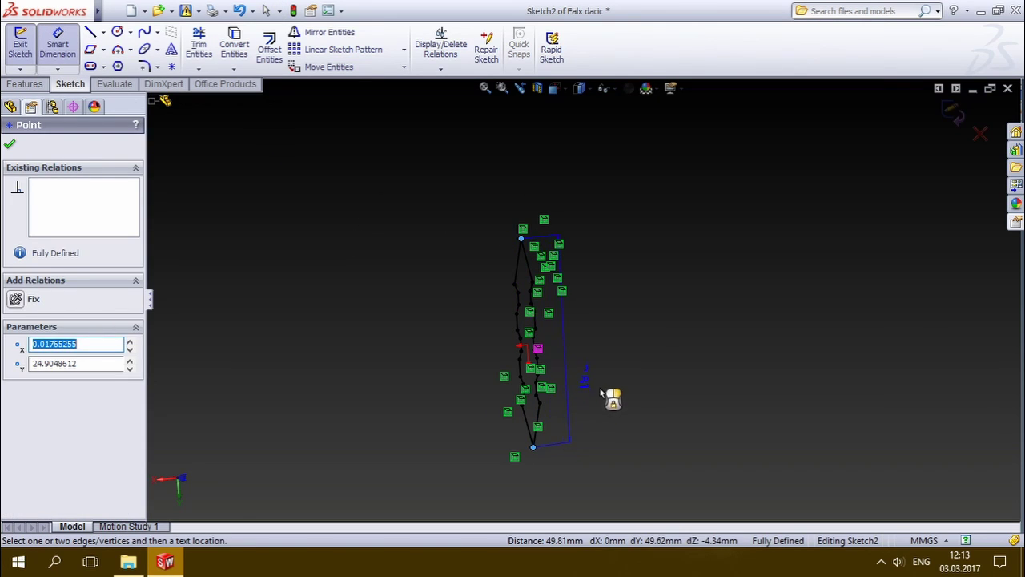
middle_drag(594, 358, 566, 346)
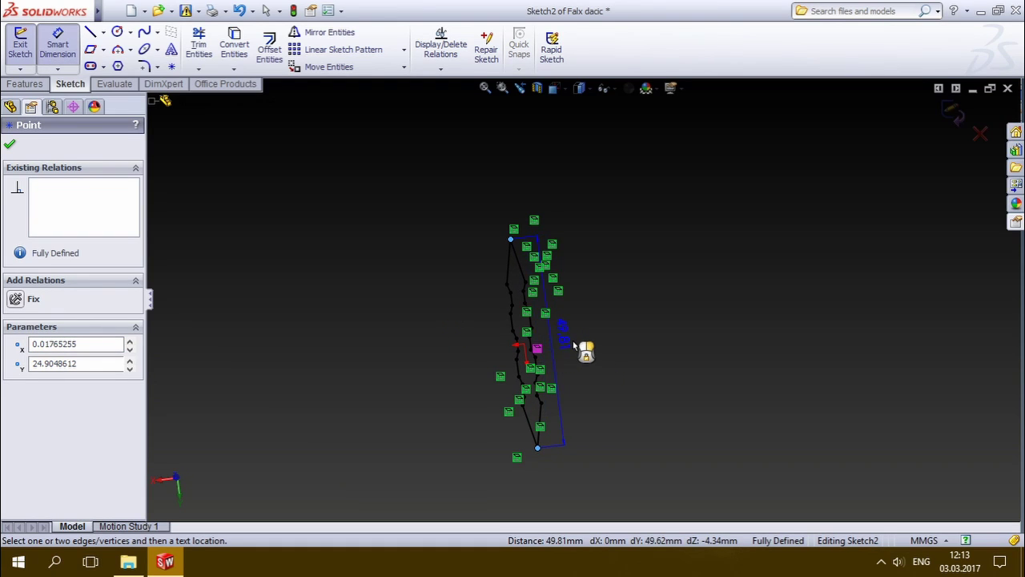
key(Escape)
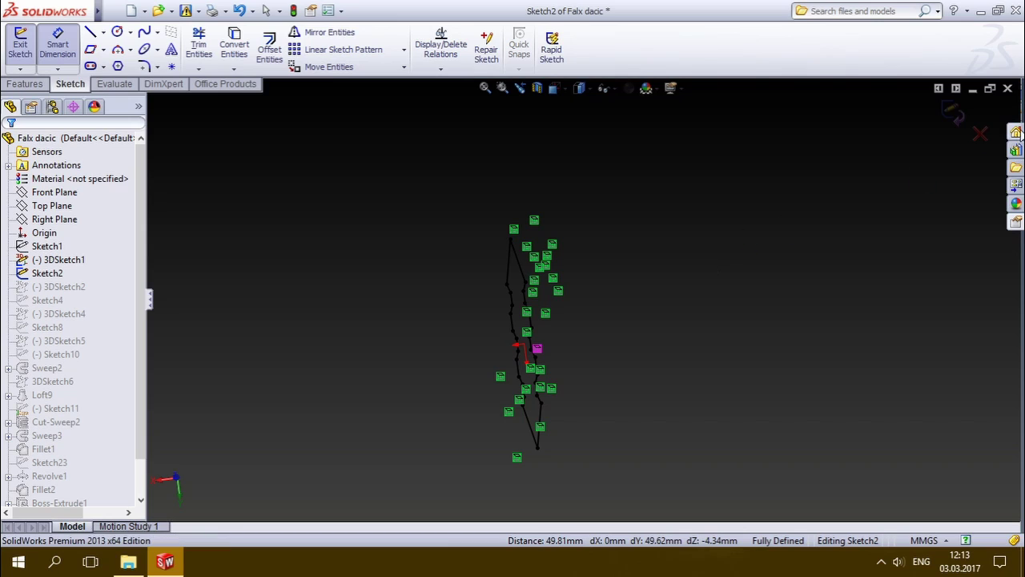
click(976, 112)
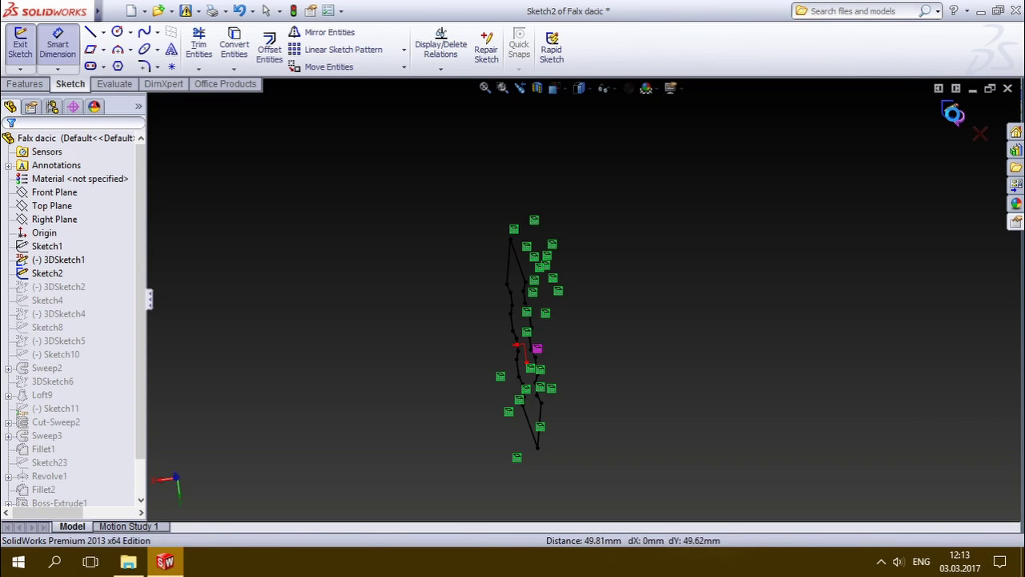
scroll(680, 330, up, 5)
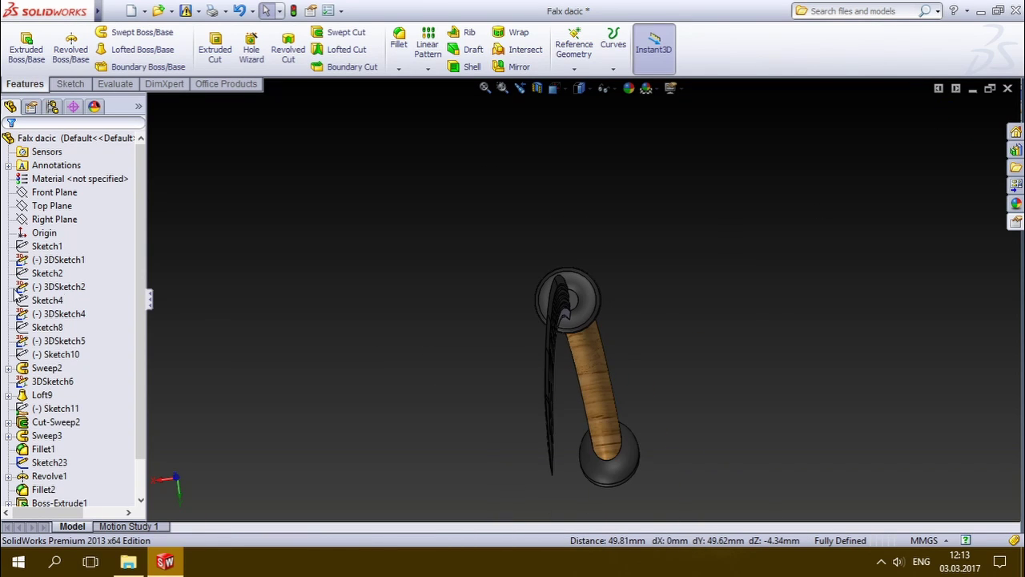
Highlight 3DSketch1, 3DSketch2 and Sketch4, zooming to Sketch4 on the blade
click(49, 261)
click(48, 288)
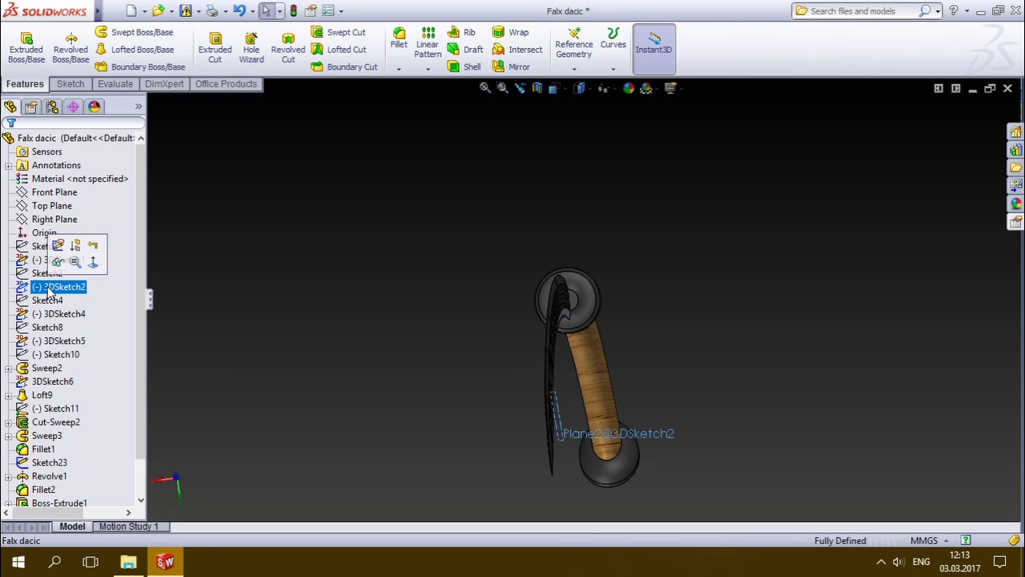
click(48, 290)
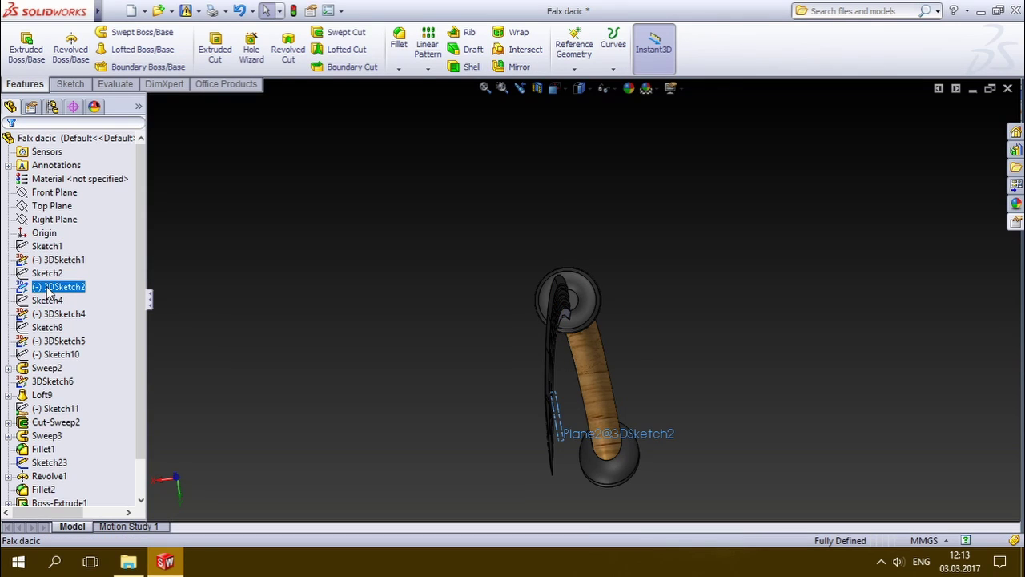
ctrl+click(49, 301)
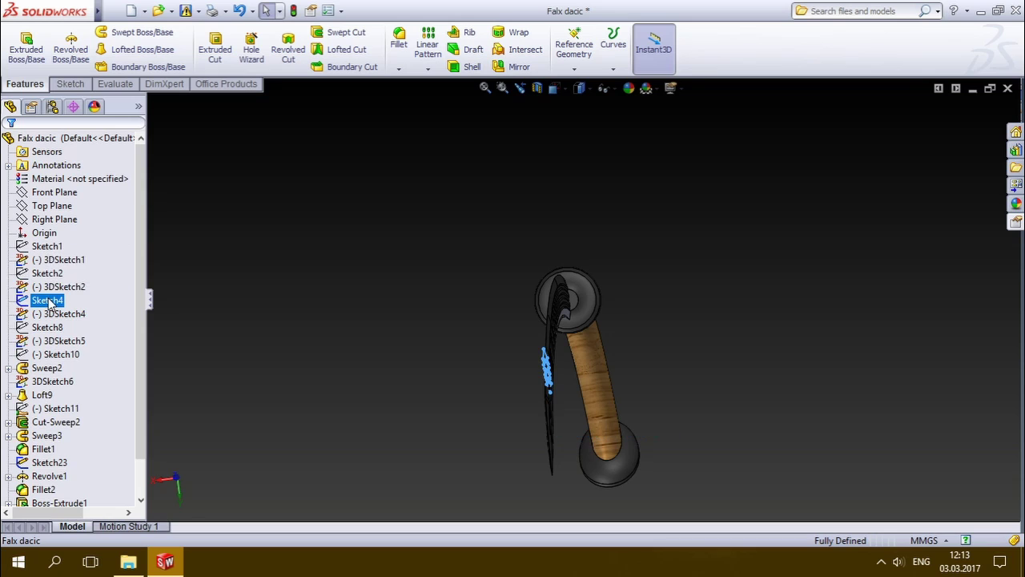
right_click(50, 302)
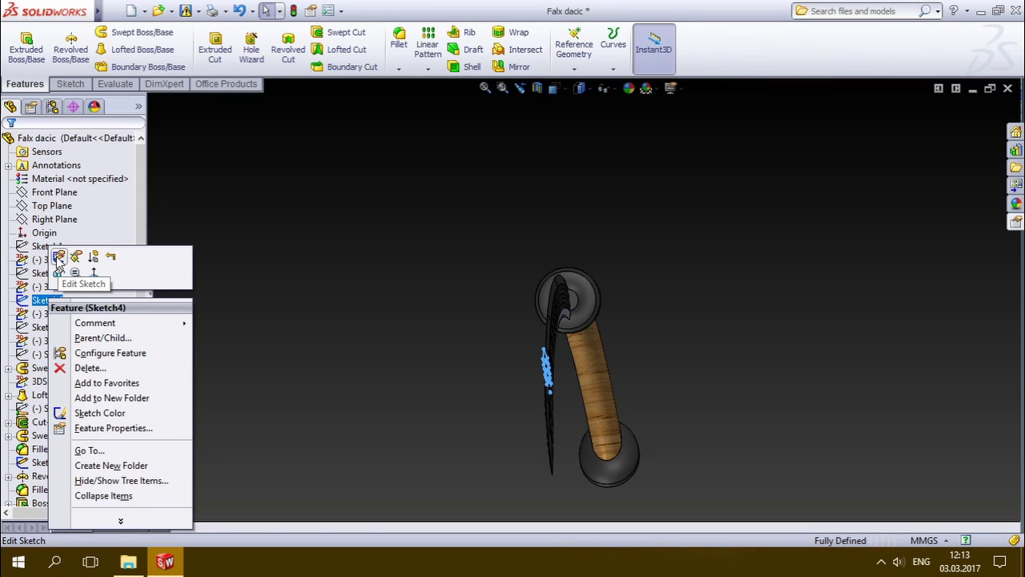
click(59, 258)
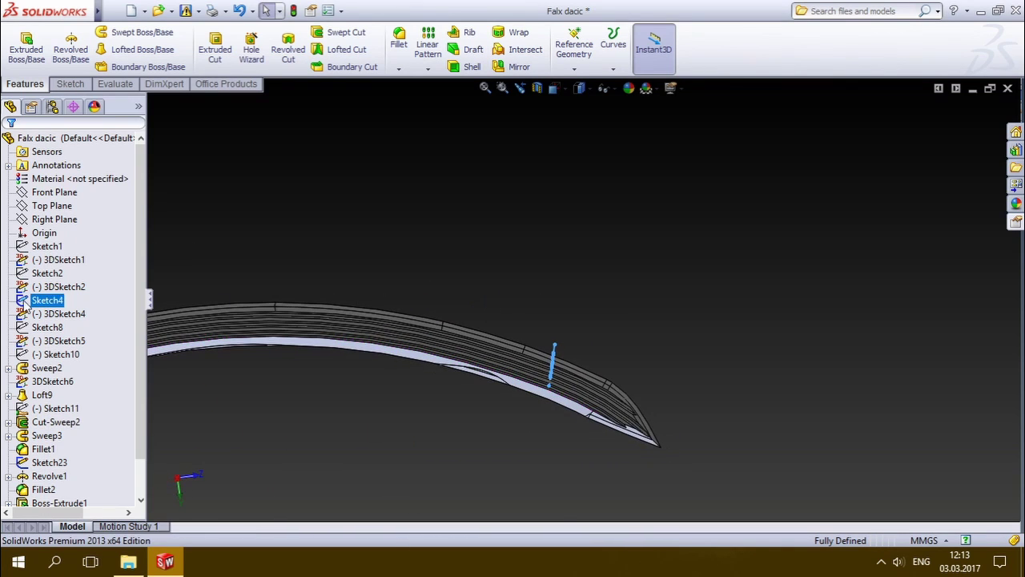
Open 3DSketch4, check its Plane2 parameters, and exit the sketch
ctrl+click(48, 314)
click(48, 314)
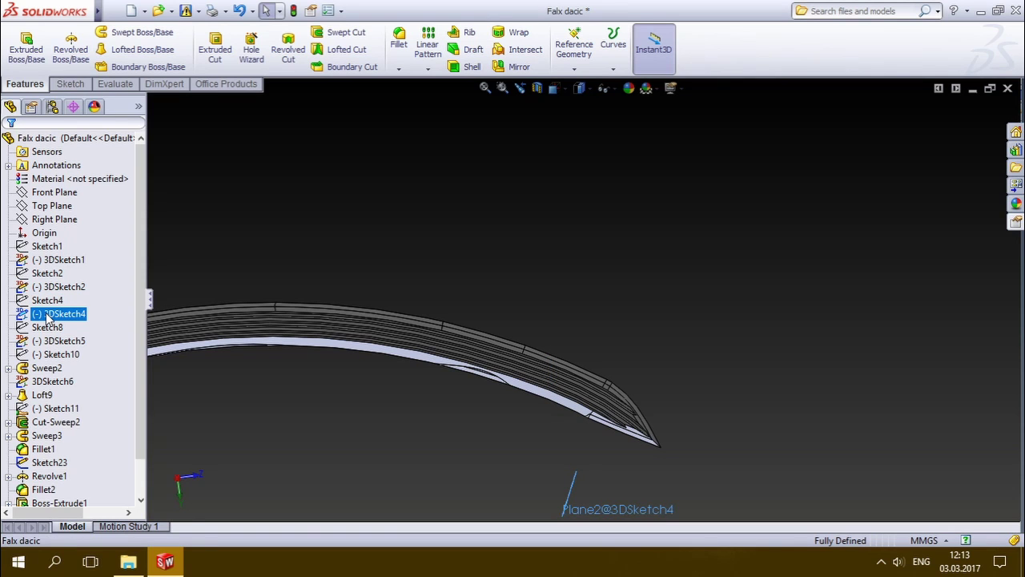
right_click(47, 317)
click(56, 272)
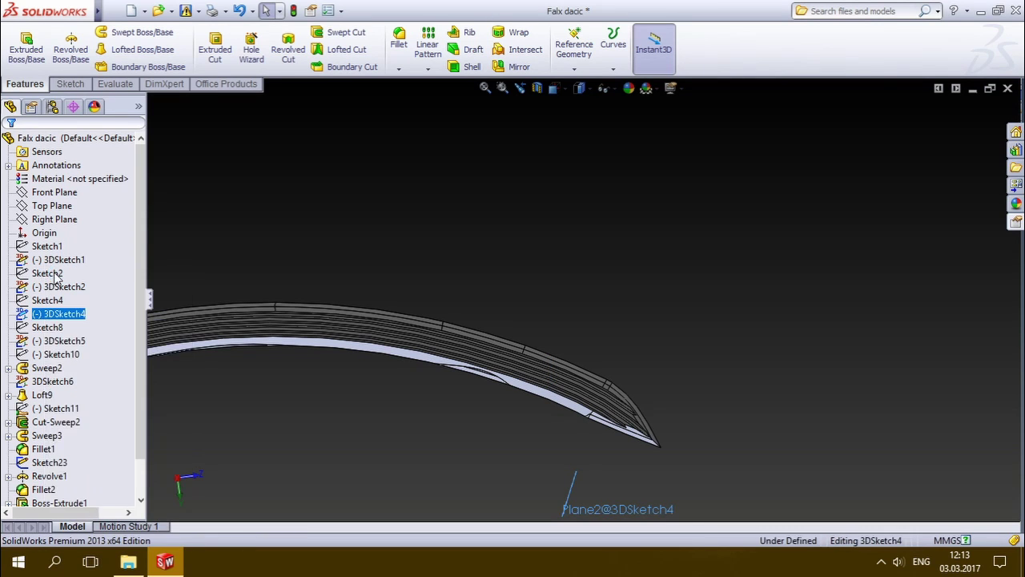
click(594, 422)
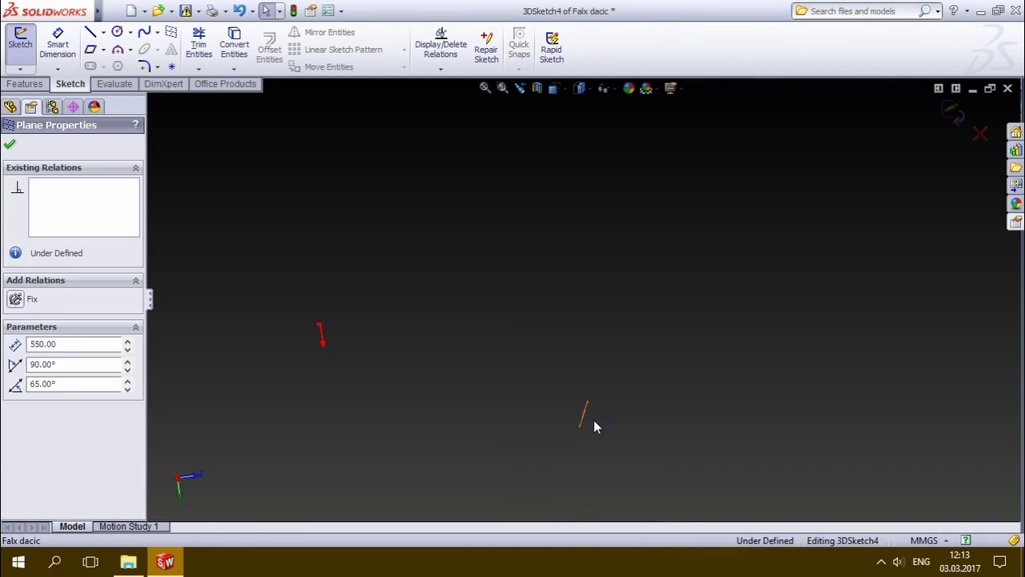
click(950, 116)
Open 3DSketch5, check its Plane2 parameters, and exit the sketch
click(60, 342)
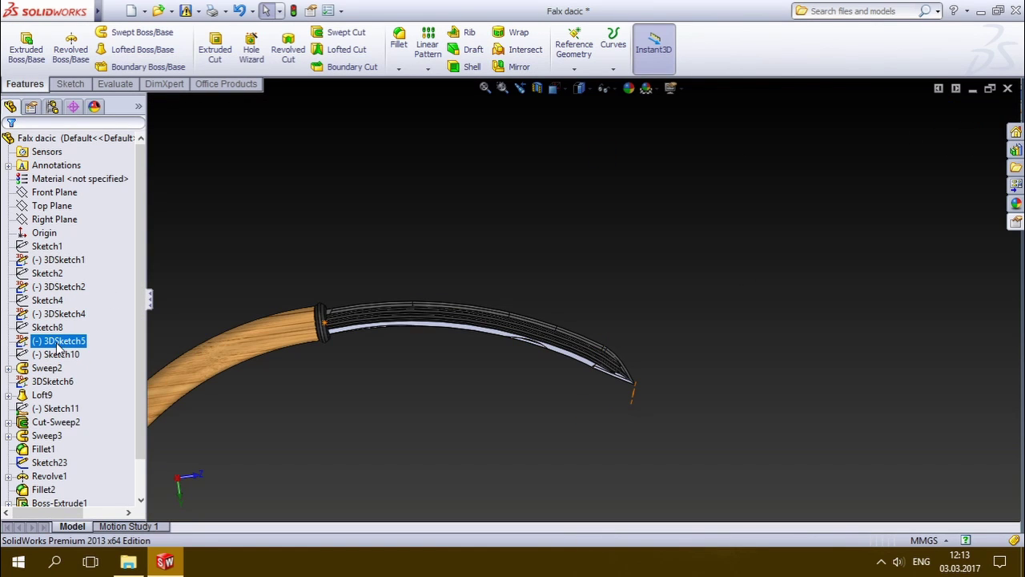
right_click(57, 345)
click(68, 303)
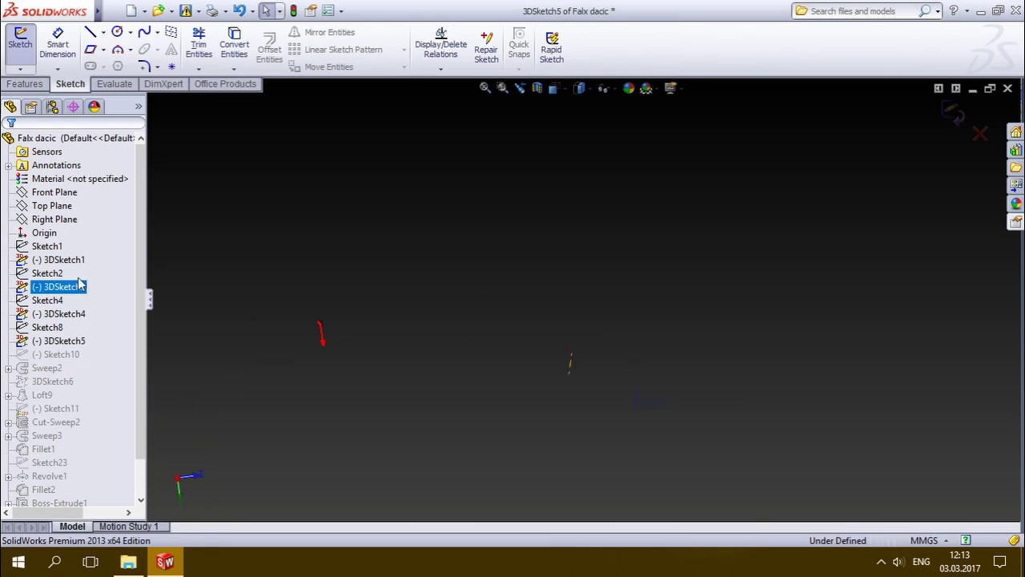
click(647, 398)
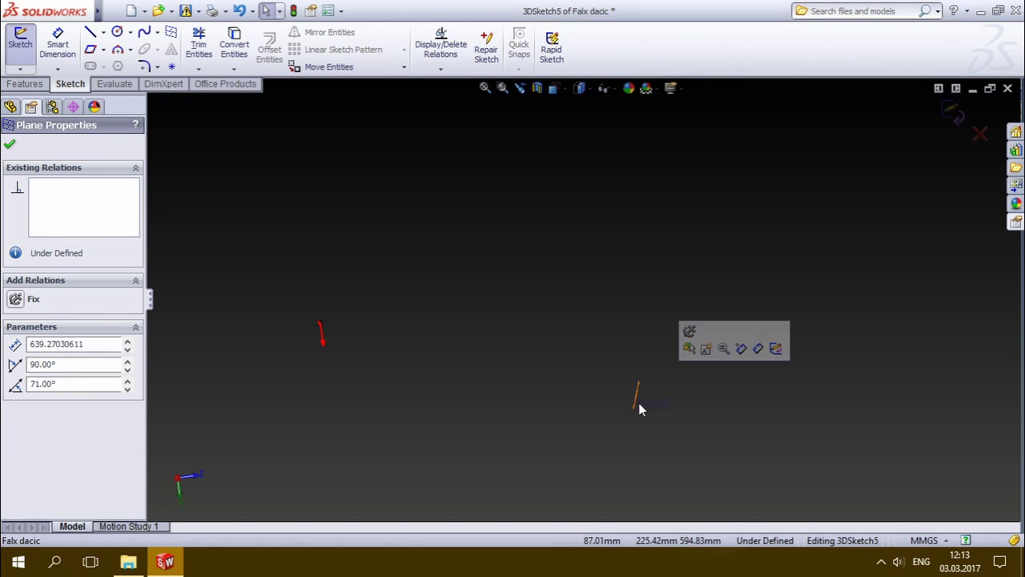
click(635, 400)
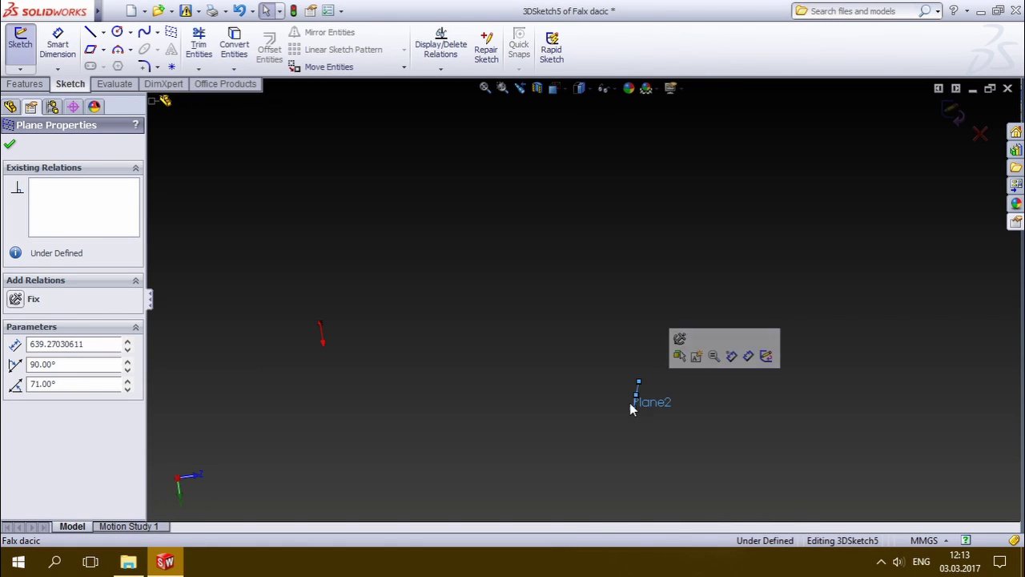
click(953, 112)
Select Sketch10 on the blade and call up its options
click(64, 357)
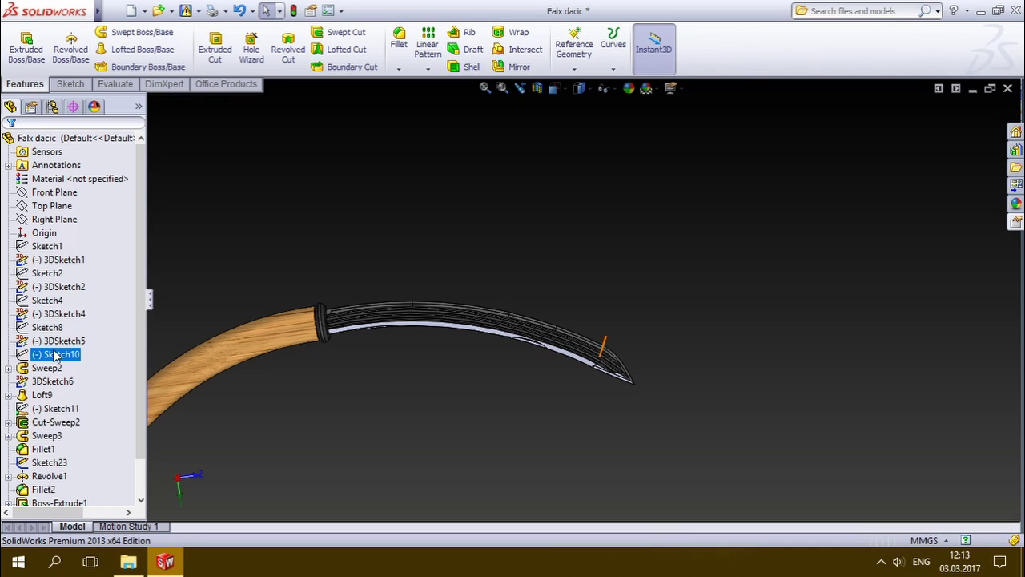
click(56, 356)
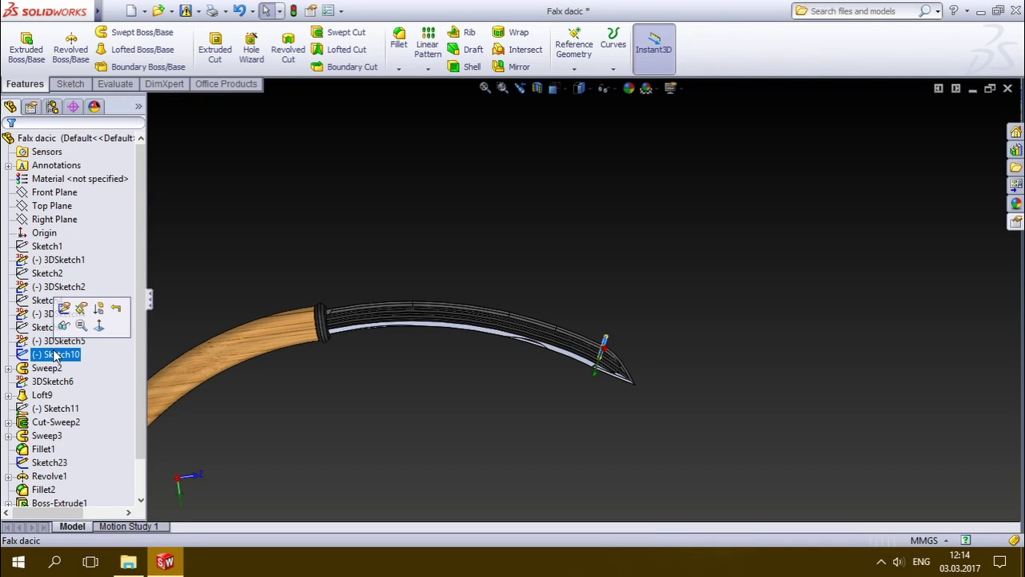
right_click(56, 356)
Edit Sketch10 viewed Normal To, start then cancel an endpoint dimension, and exit
click(68, 312)
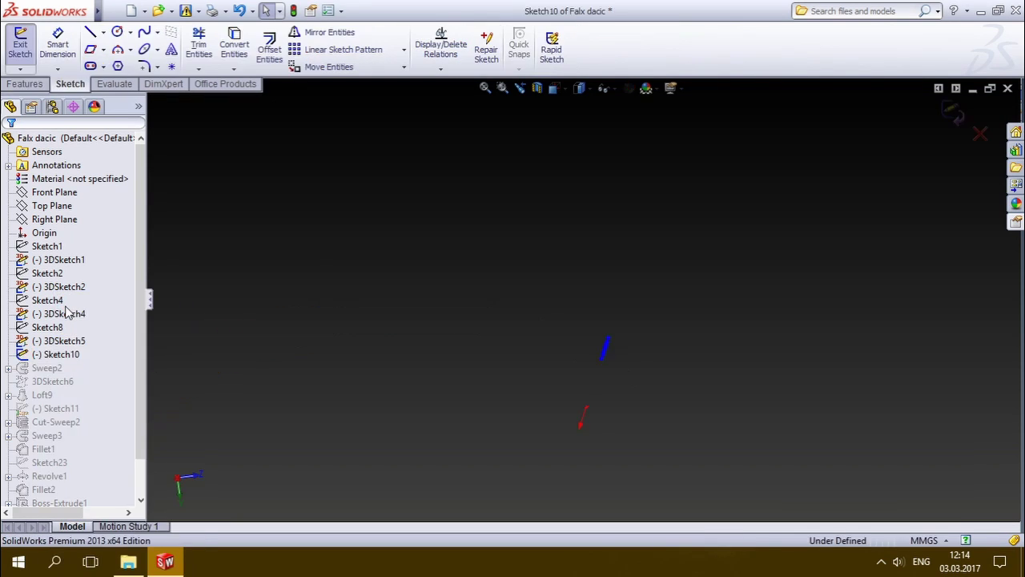
middle_drag(533, 343, 545, 316)
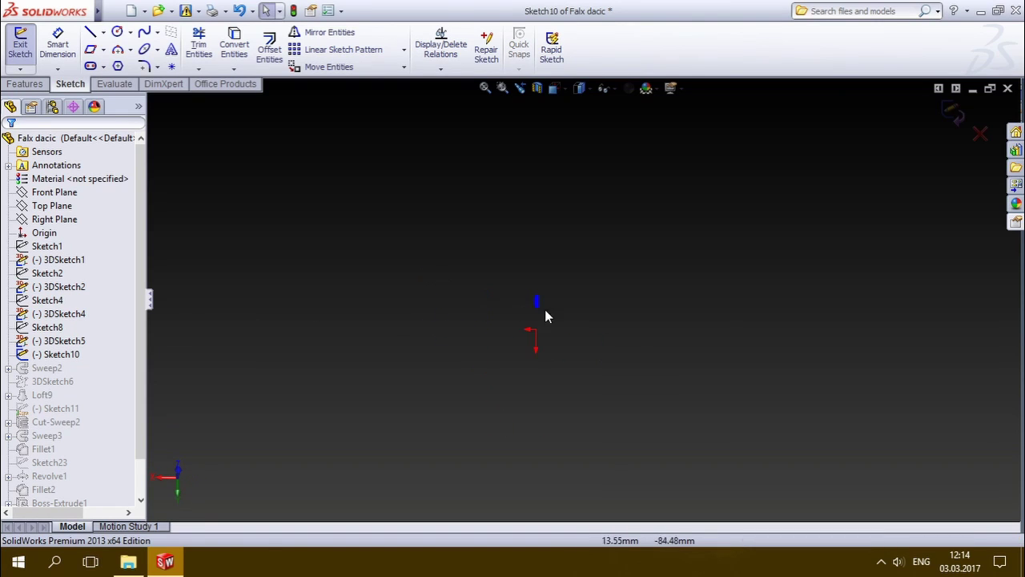
scroll(544, 317, down, 5)
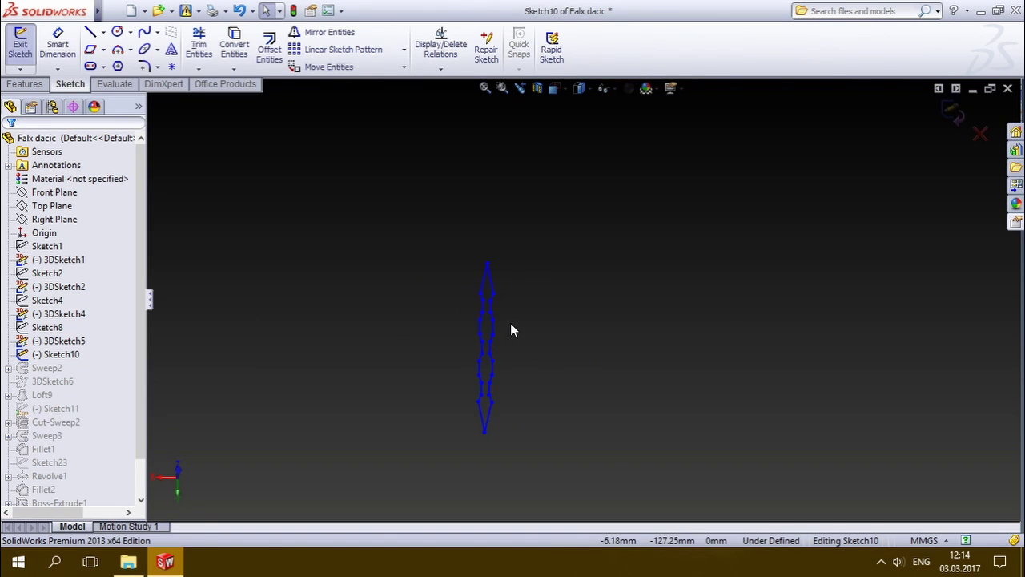
key(ctrl+8)
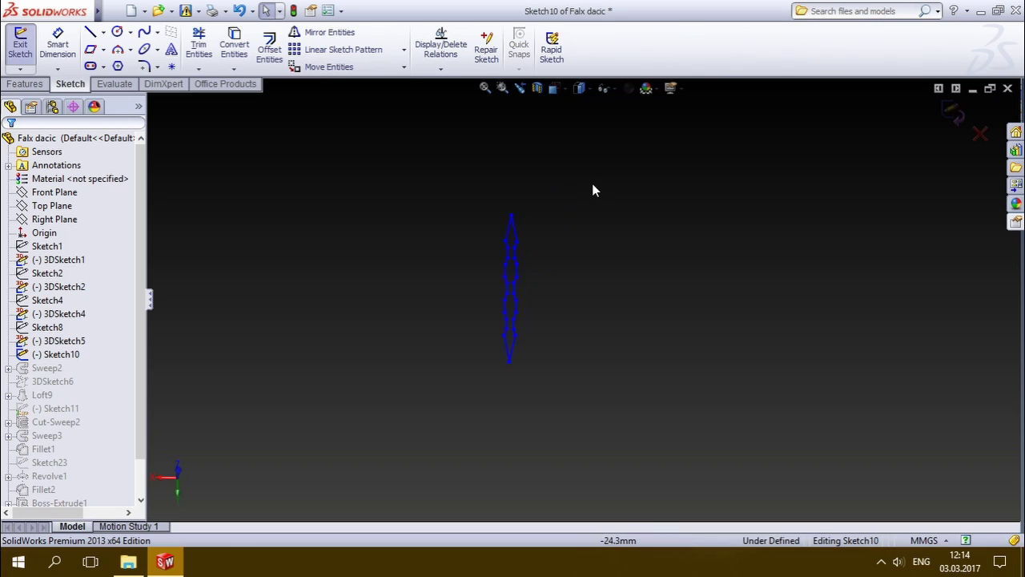
key(d)
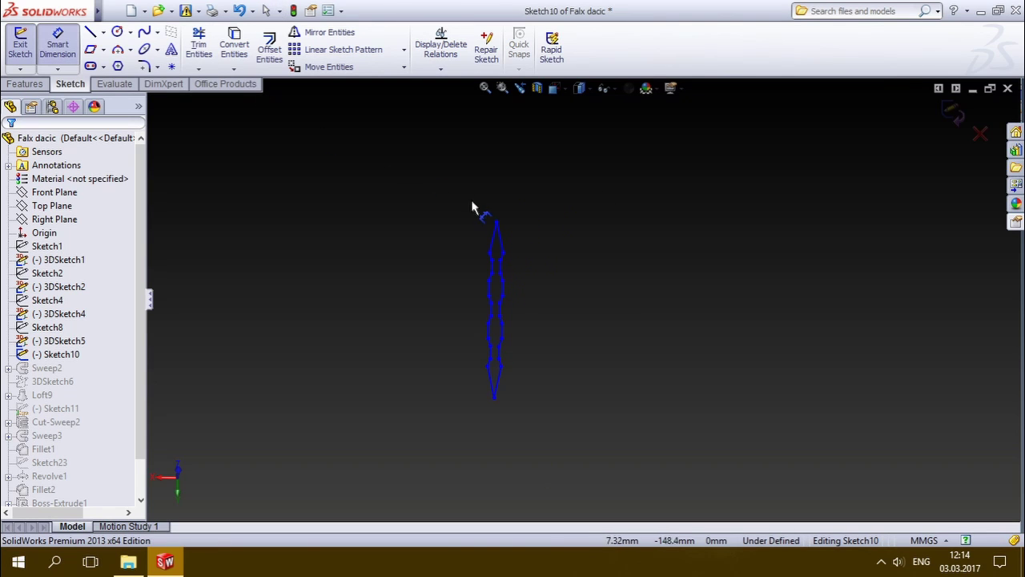
click(496, 224)
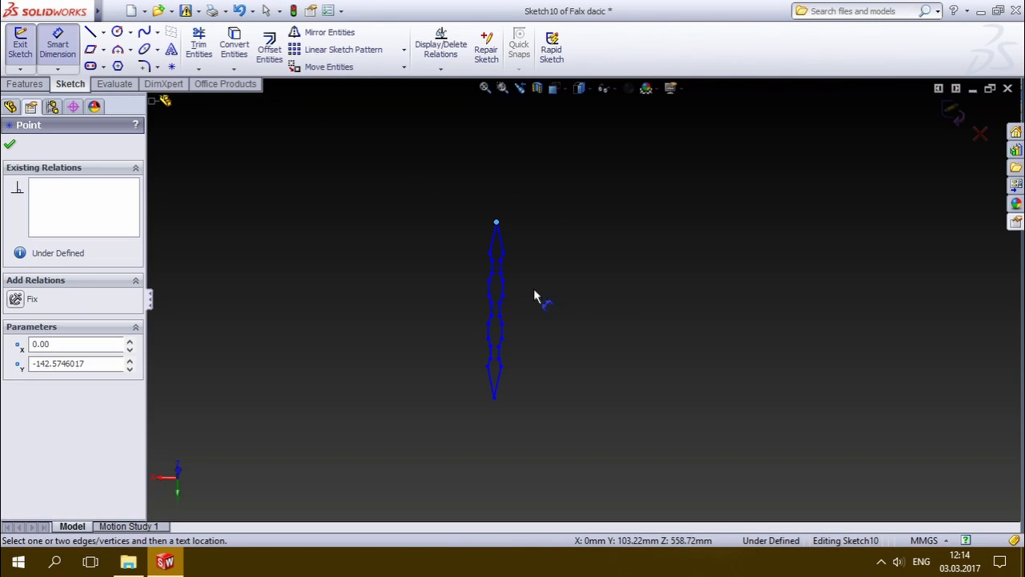
click(494, 398)
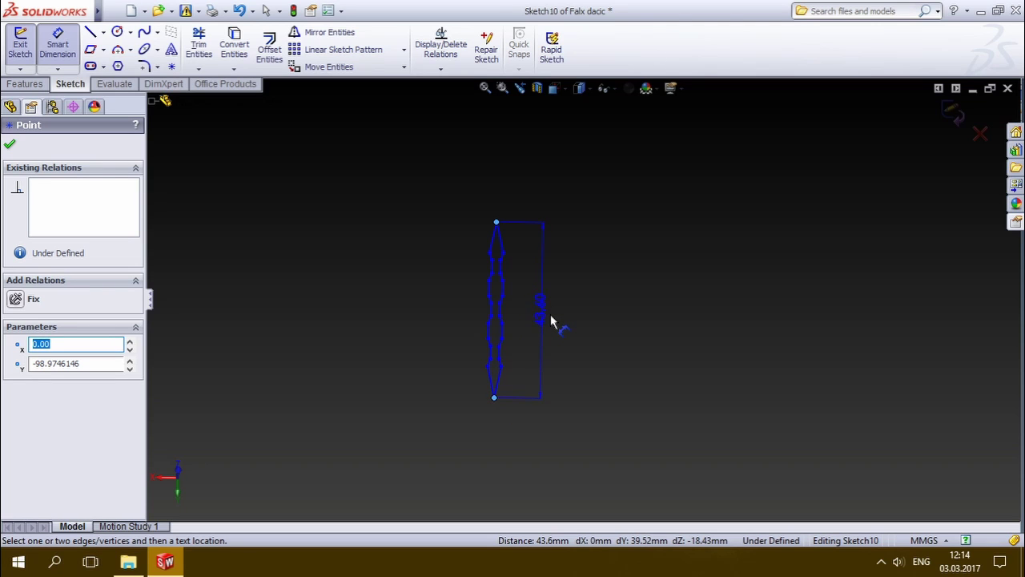
key(Escape)
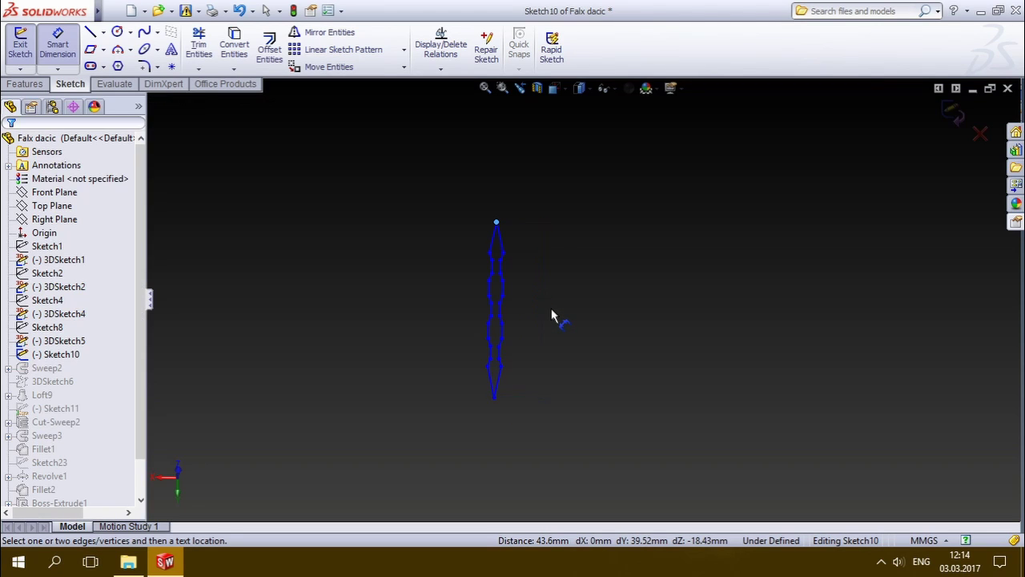
click(962, 114)
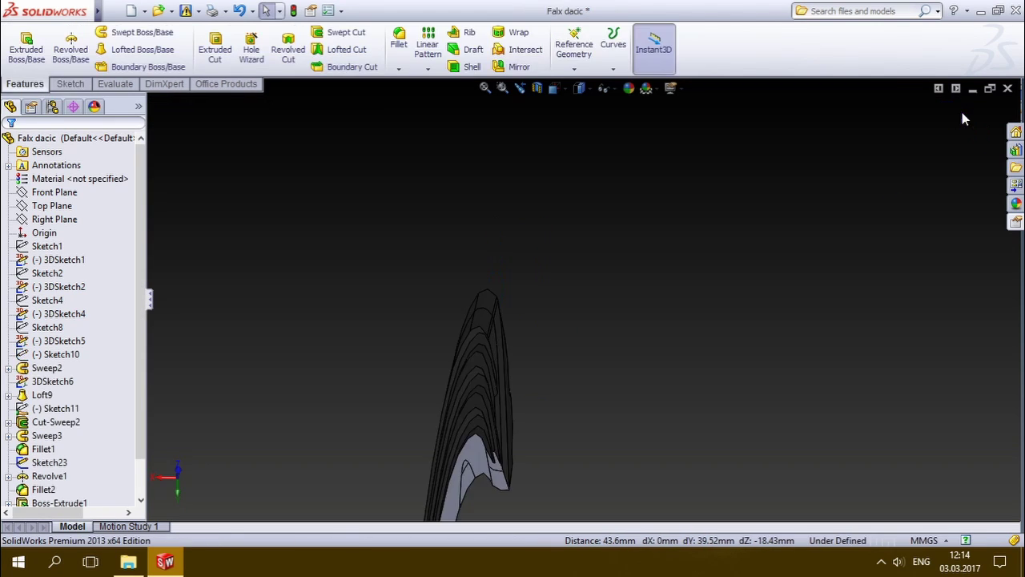
Expand Sweep2 and highlight its profile Sketch12 and path Sketch11 on the model
middle_drag(279, 336, 473, 408)
middle_drag(563, 389, 815, 361)
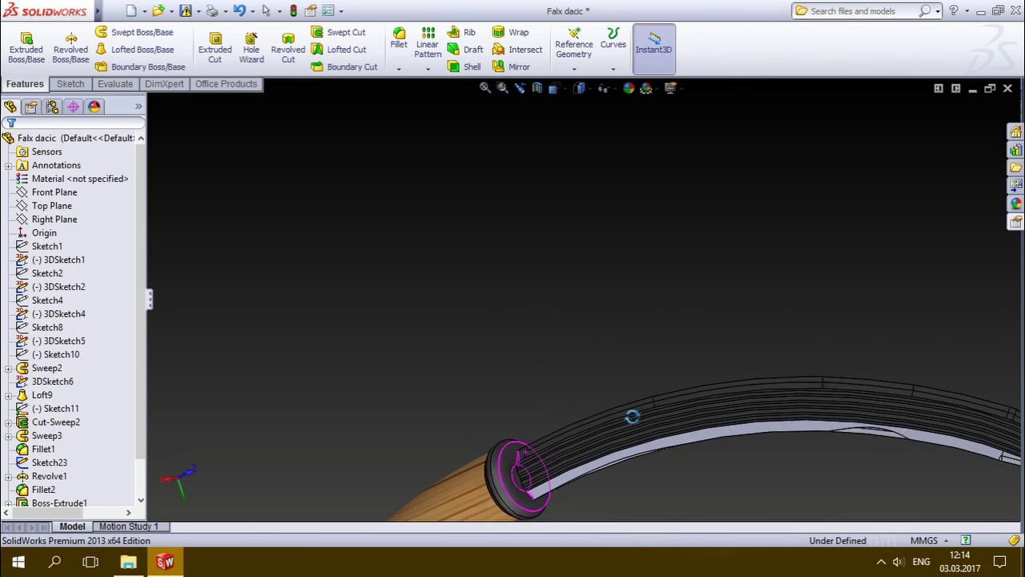
click(34, 342)
click(49, 368)
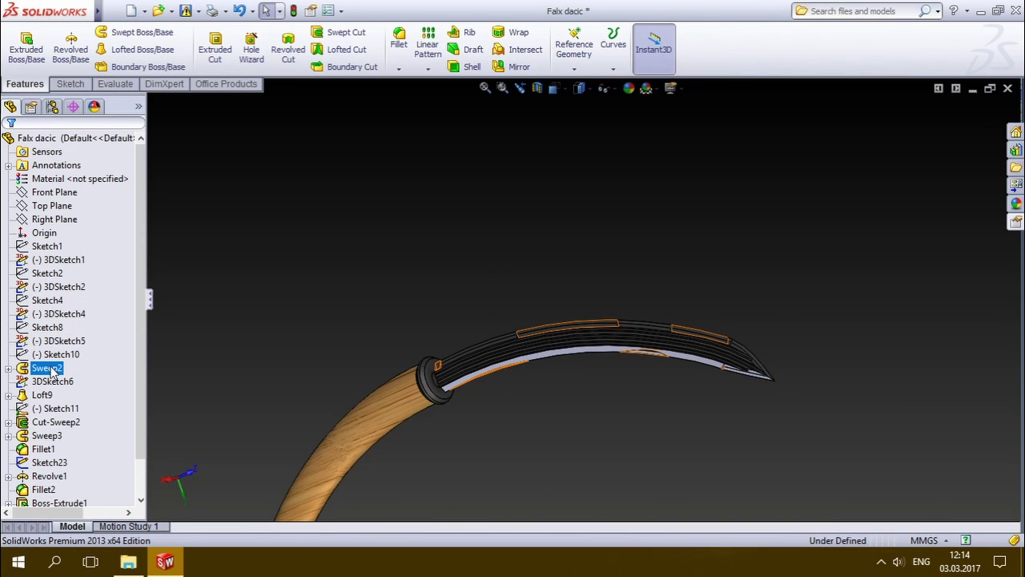
click(8, 367)
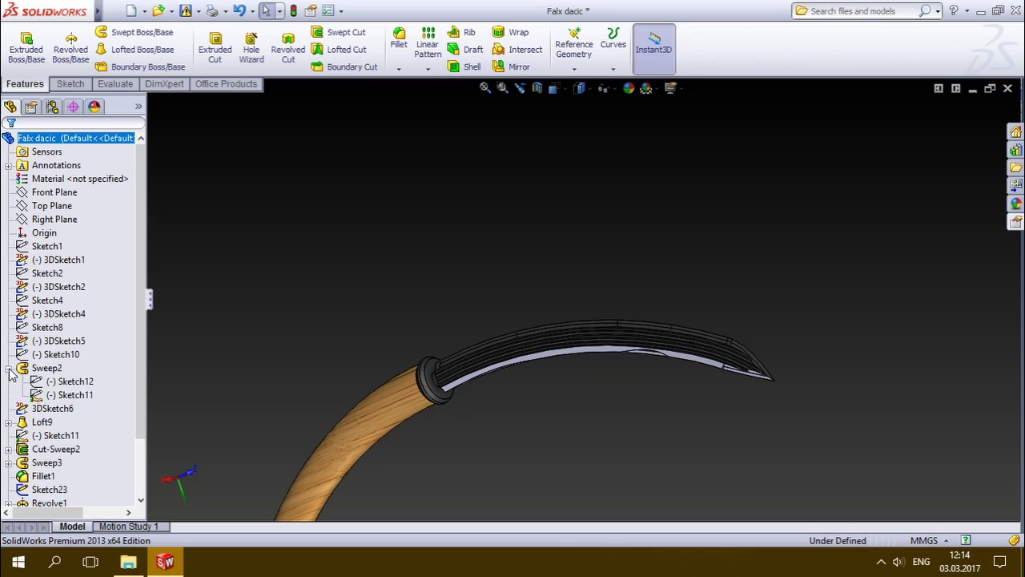
click(55, 383)
click(68, 396)
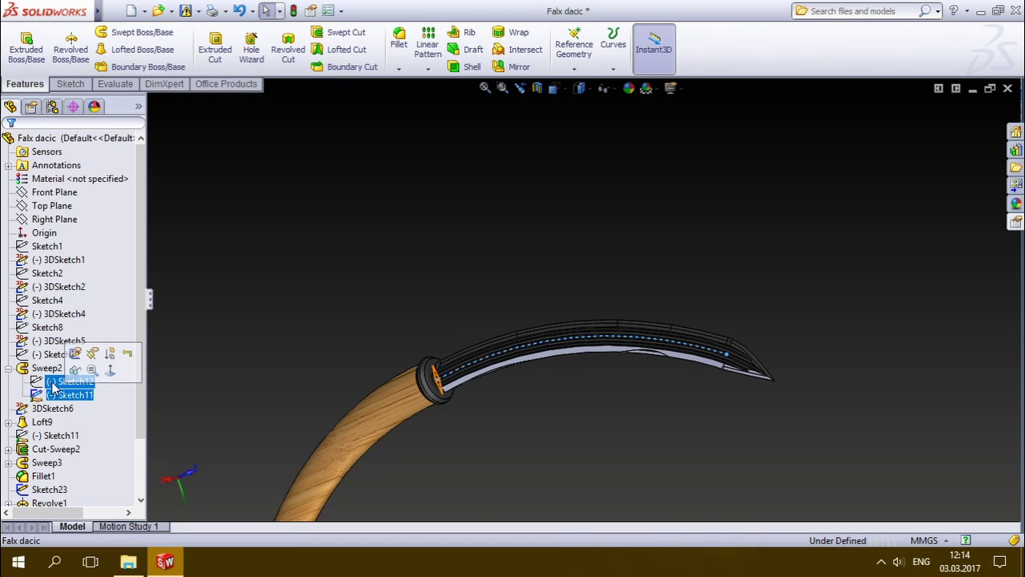
click(66, 381)
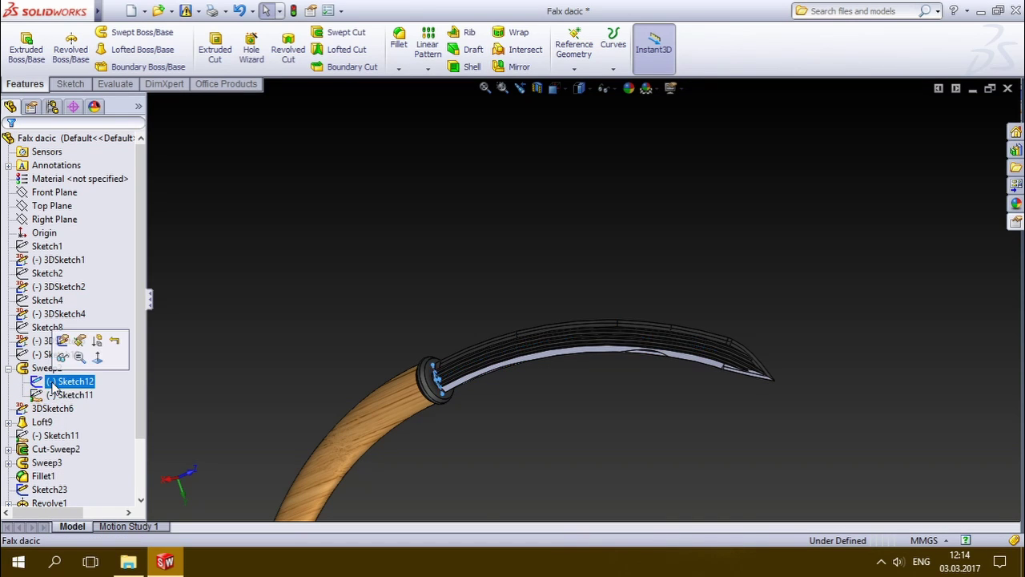
Open the diamond-shaped Sketch12, exit it, then reselect both sketches and Sweep2
click(63, 343)
scroll(489, 382, down, 5)
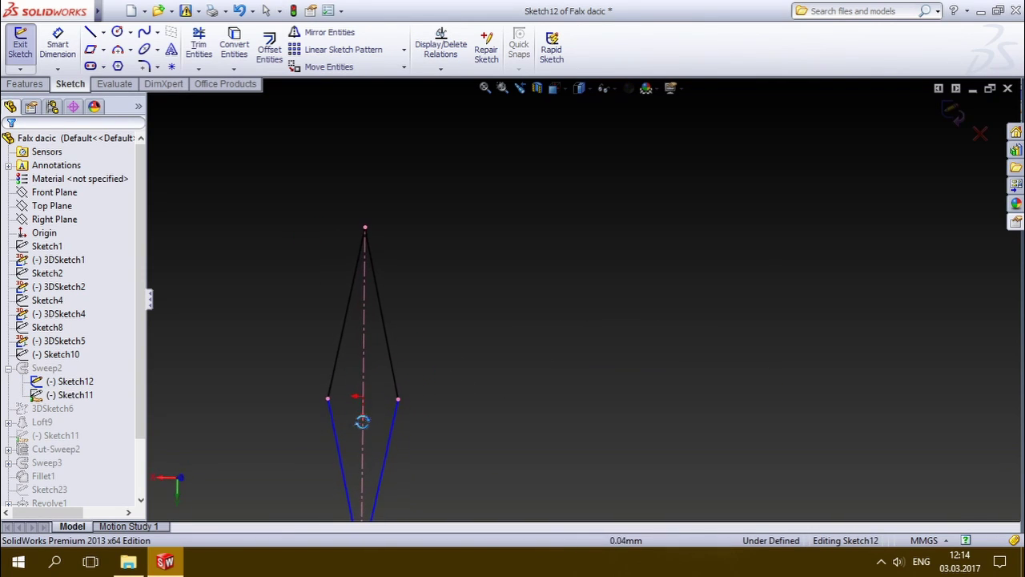
scroll(437, 407, up, 5)
scroll(494, 362, down, 3)
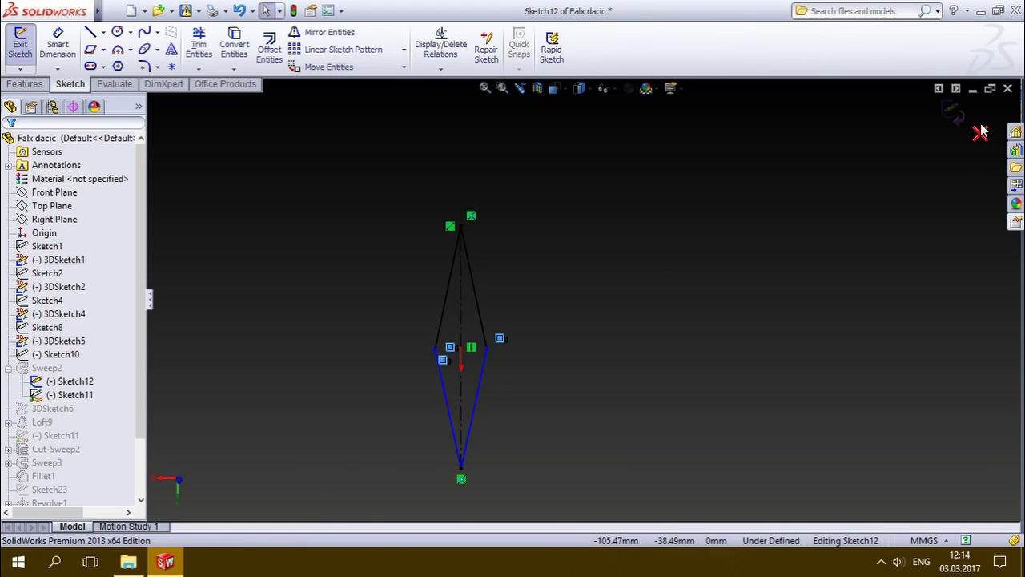
click(951, 115)
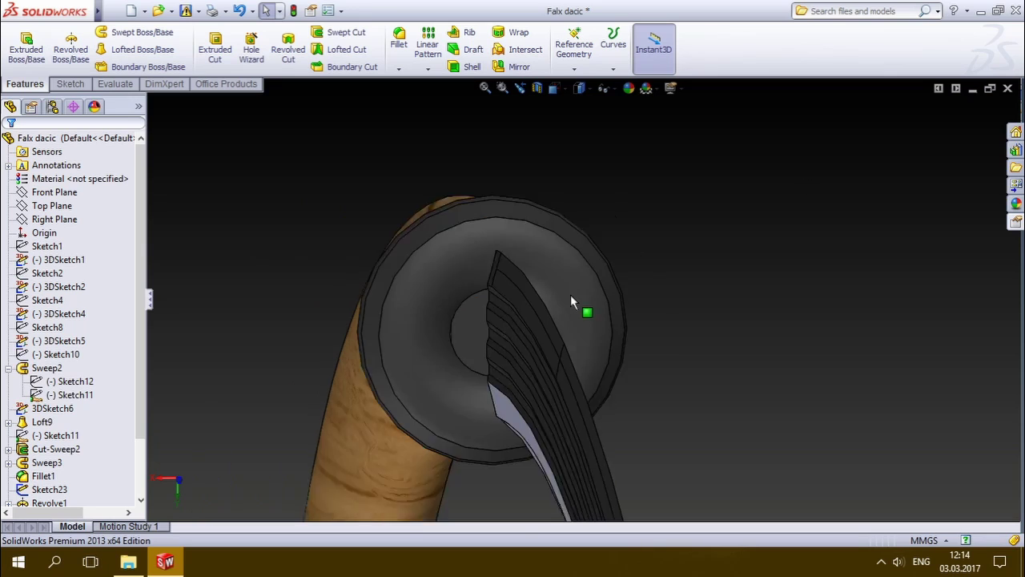
click(72, 382)
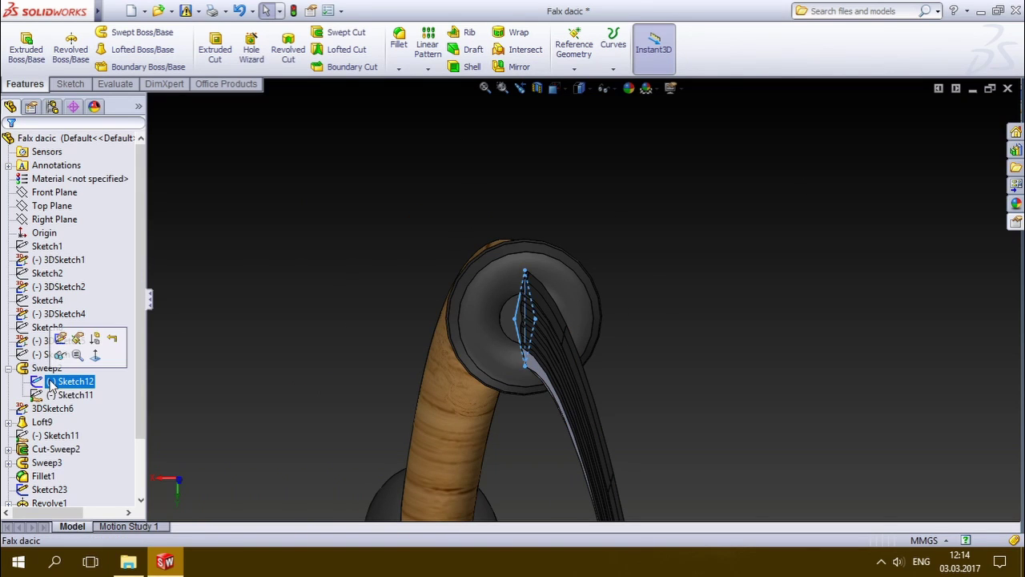
ctrl+click(59, 395)
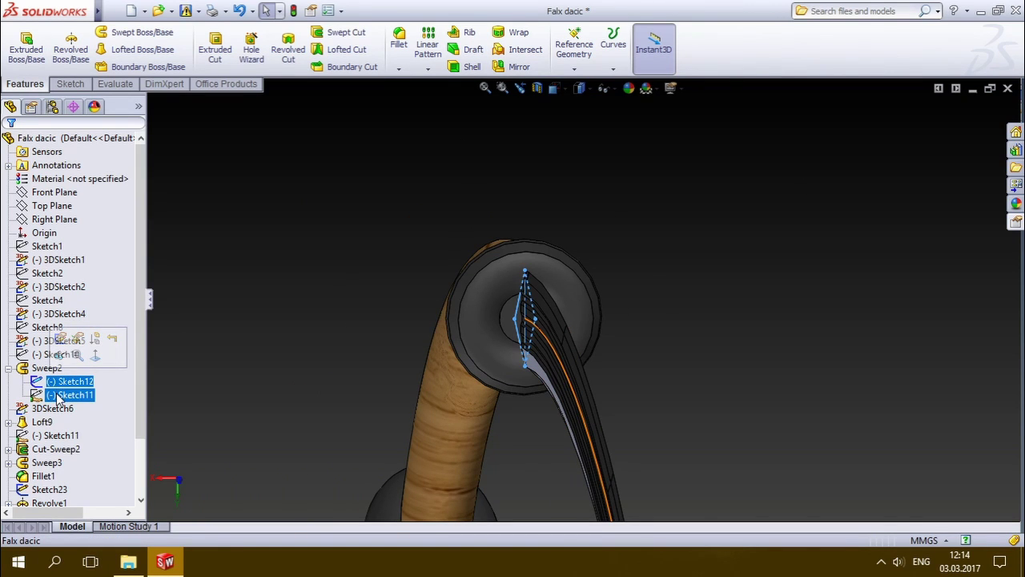
click(47, 368)
right_click(47, 367)
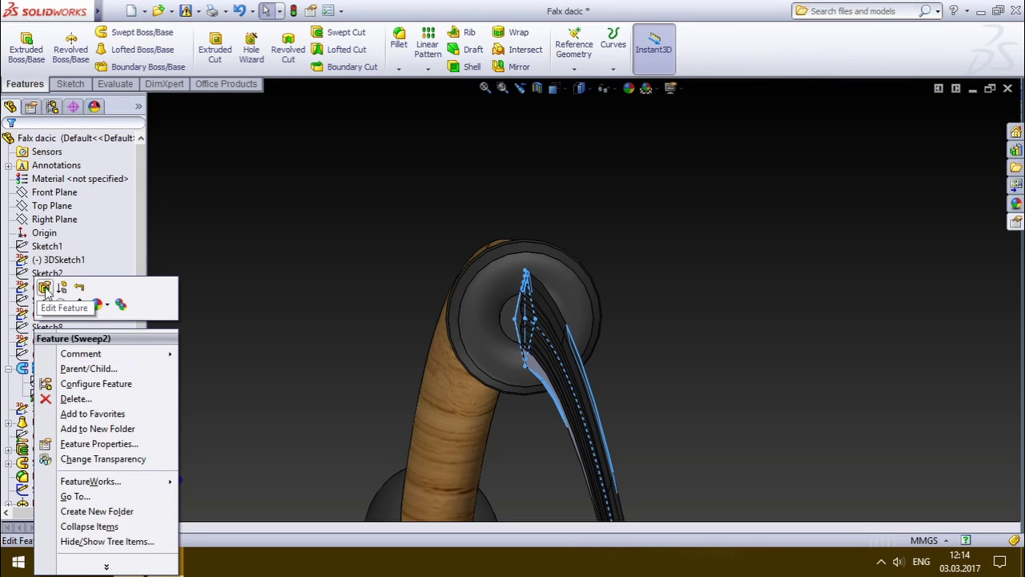
Open Sweep2's feature settings, orbit the preview, and cancel without changes
click(46, 291)
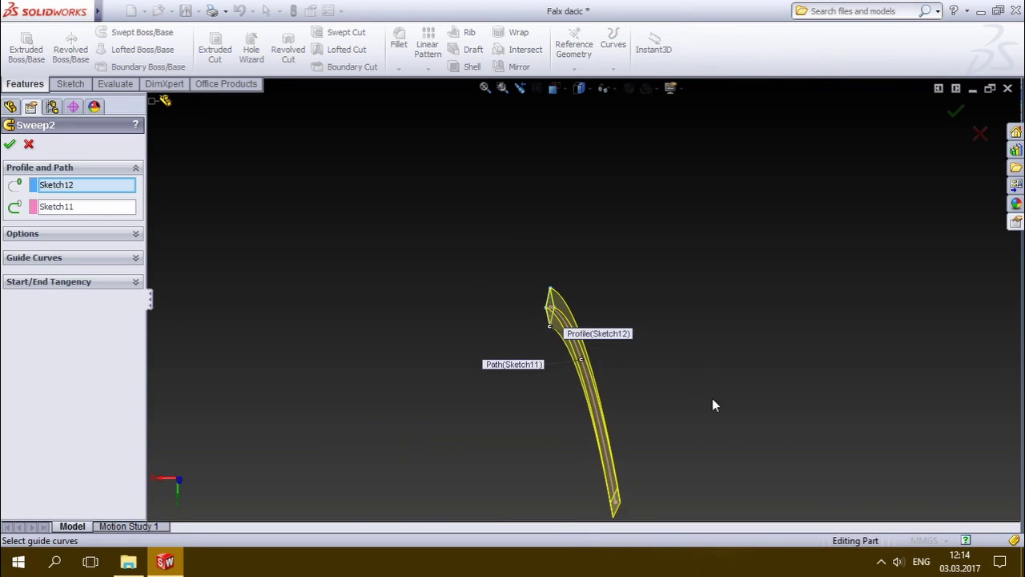
mouse_move(716, 406)
middle_down()
mouse_move(812, 334)
mouse_move(755, 330)
middle_up()
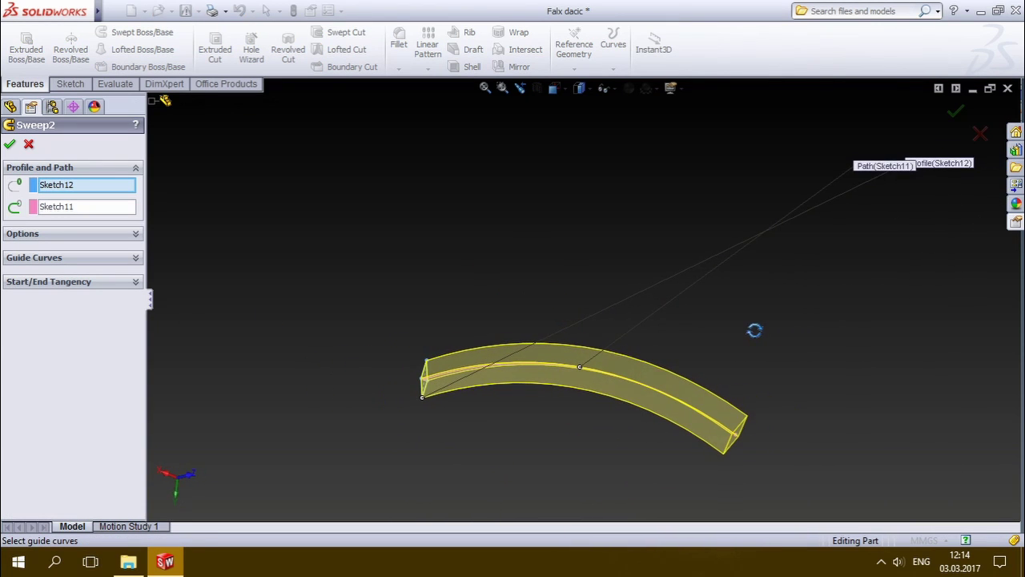
click(978, 136)
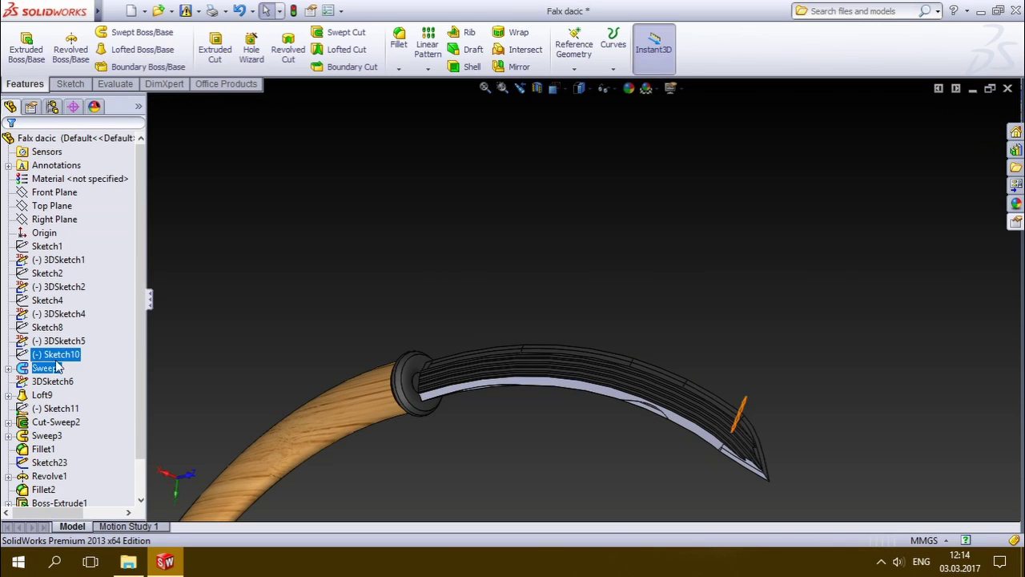
Edit Sketch11, the blade path, and leave it with Discard Changes and Exit
click(8, 368)
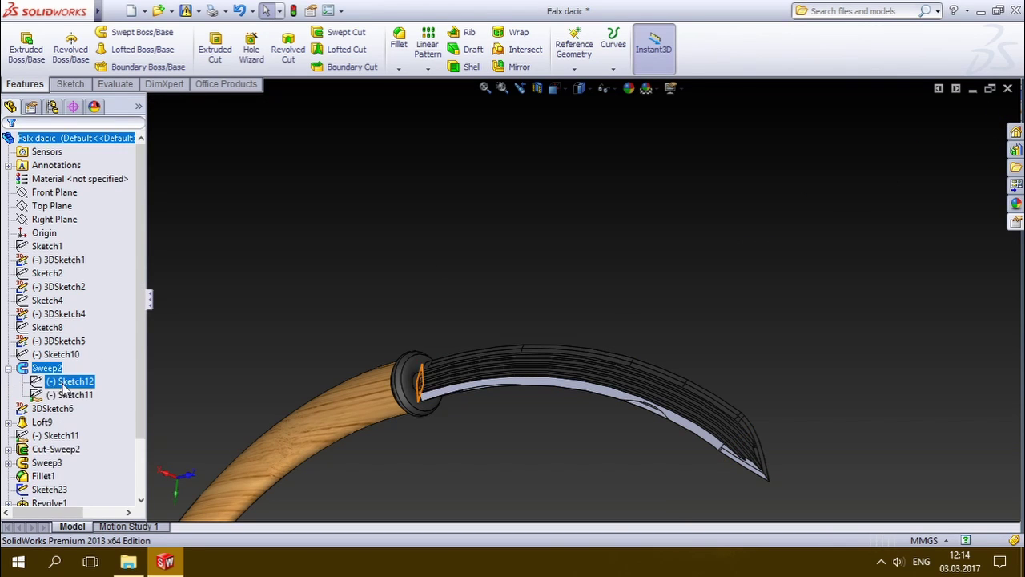
right_click(68, 395)
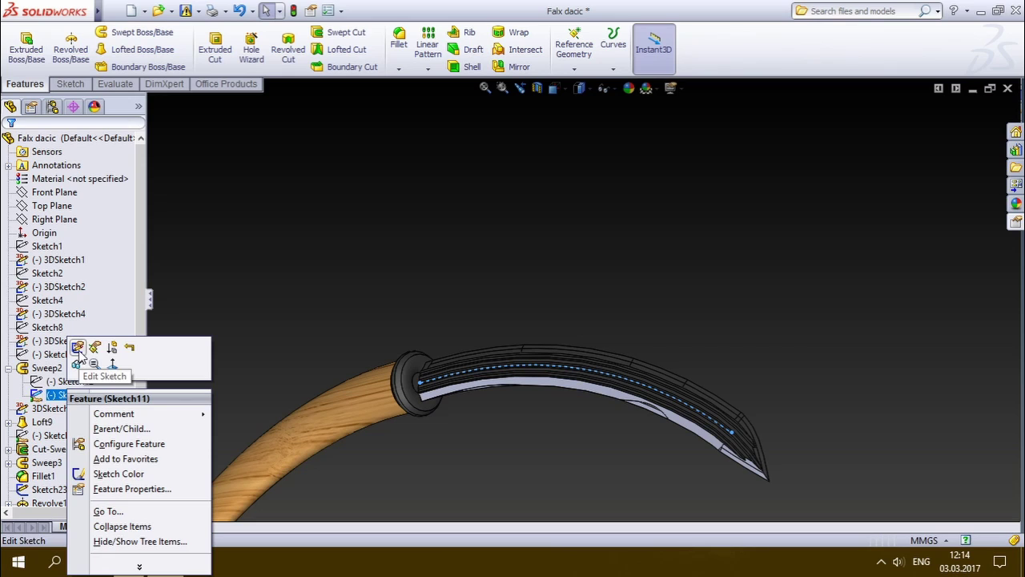
click(78, 348)
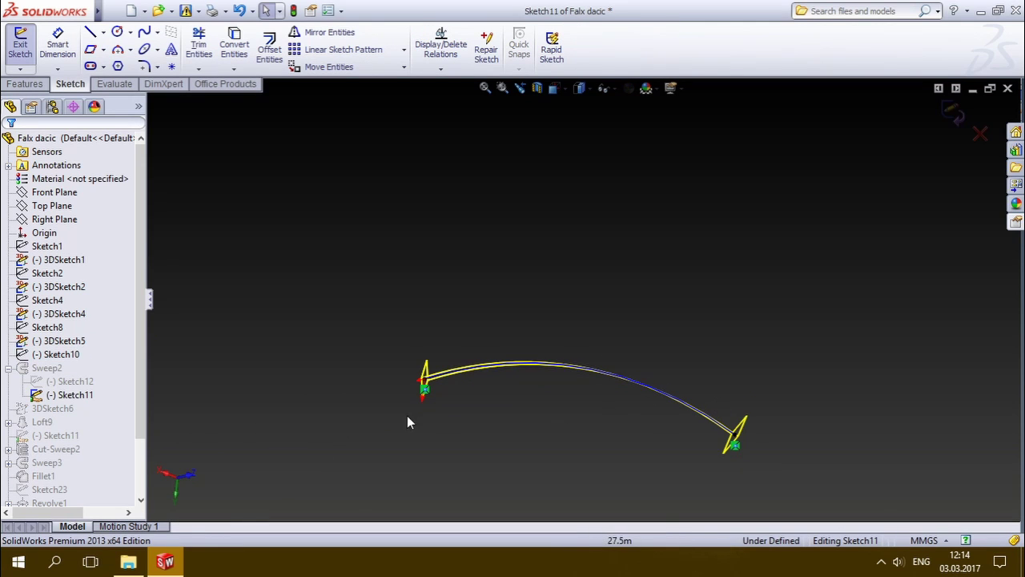
click(982, 134)
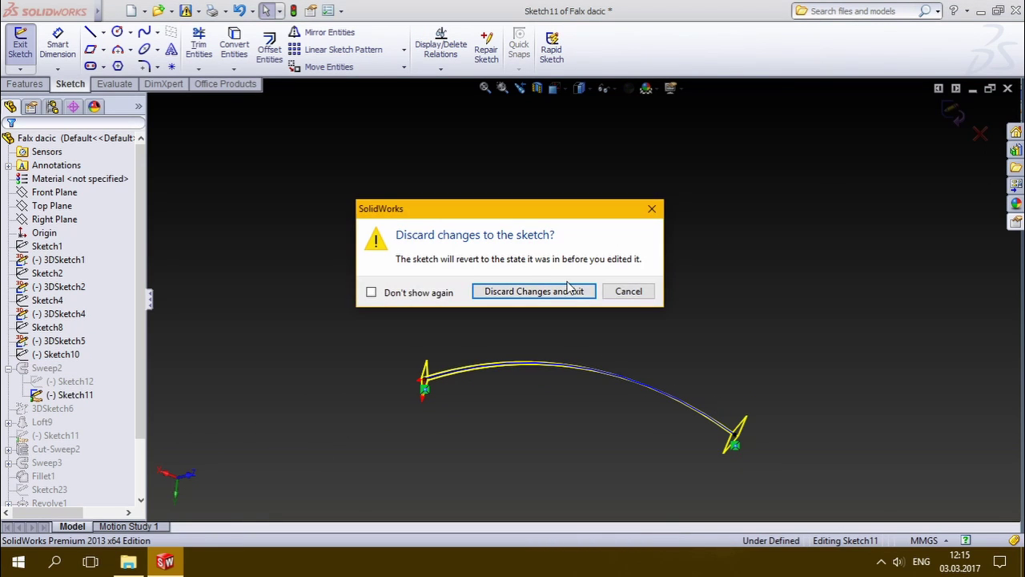
click(622, 293)
click(980, 133)
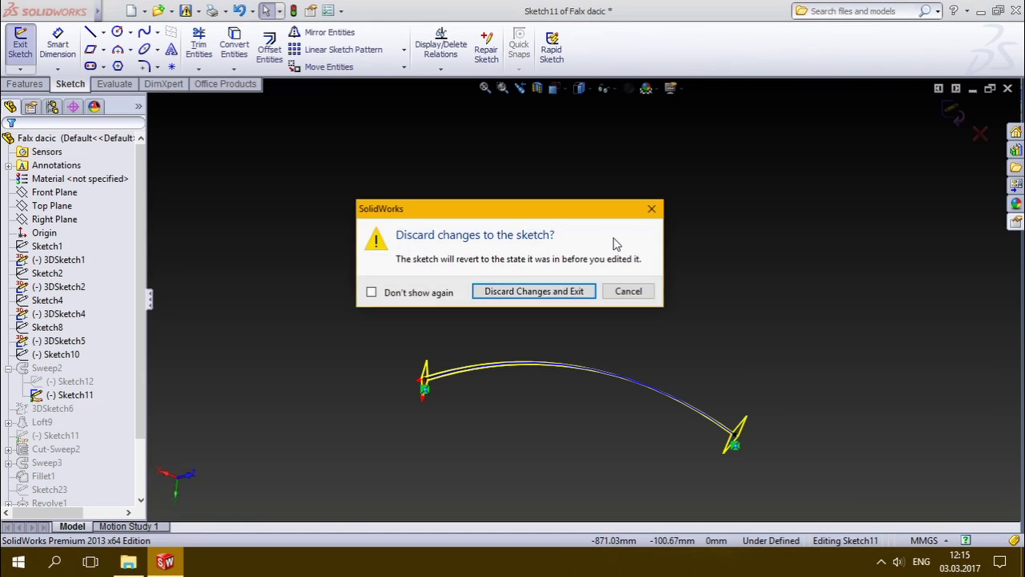
click(534, 292)
Highlight 3DSketch6 and orbit to see it on the whole falx
click(52, 408)
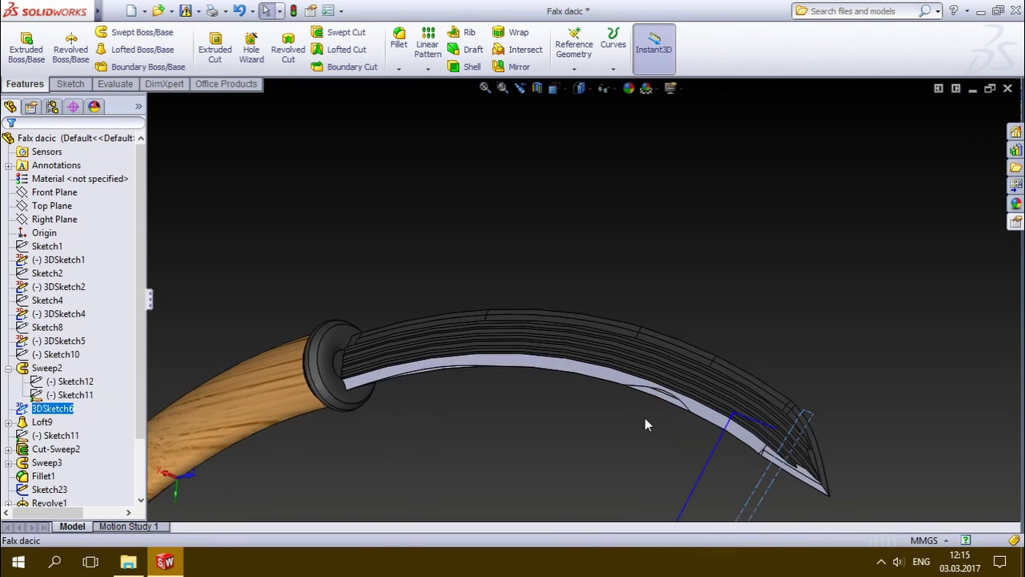
scroll(682, 423, up, 3)
mouse_move(682, 423)
middle_down()
mouse_move(437, 340)
mouse_move(582, 331)
middle_up()
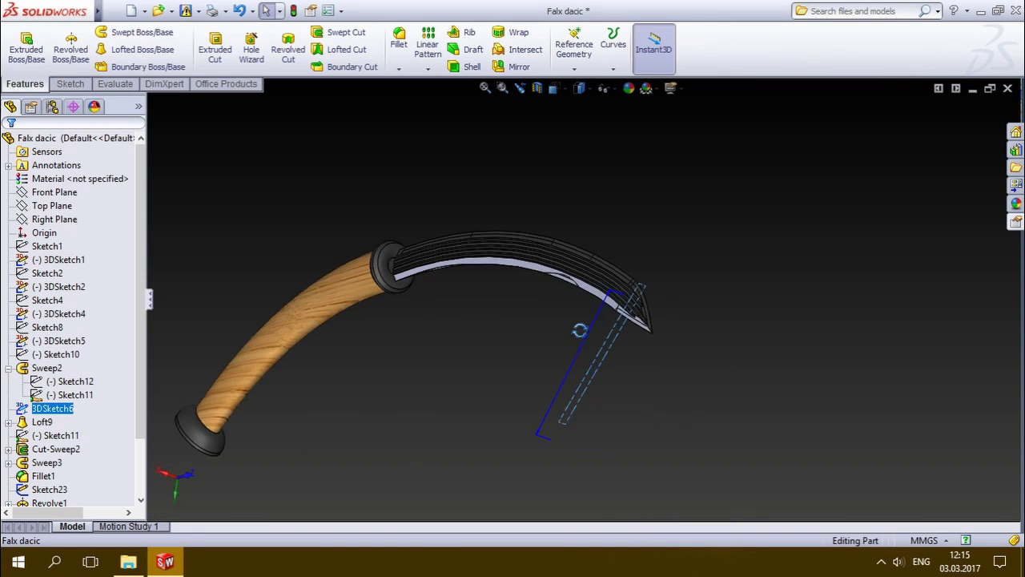
Roll back at 3DSketch6, then restore the complete falx with its wooden handle
right_click(50, 414)
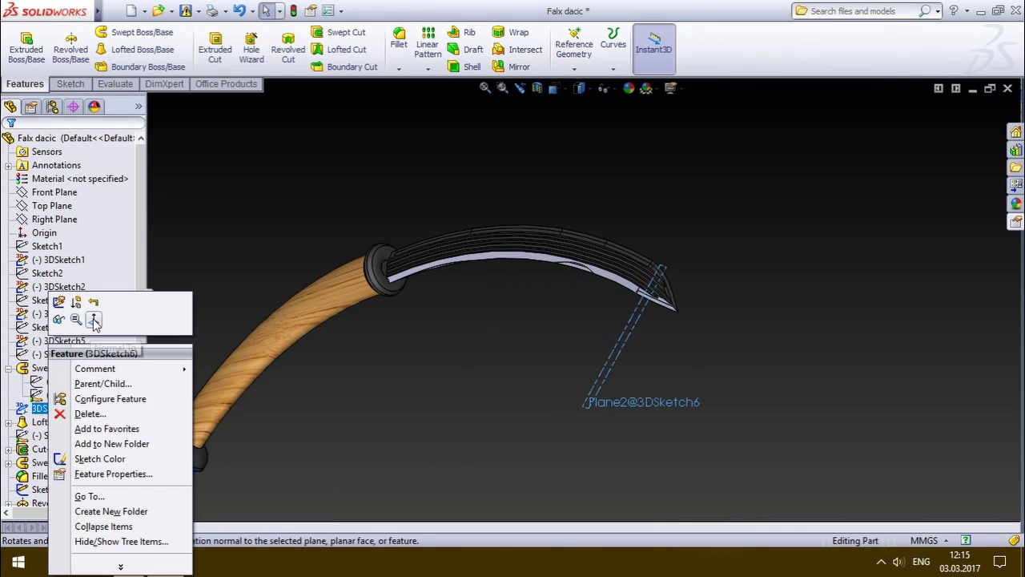
click(77, 310)
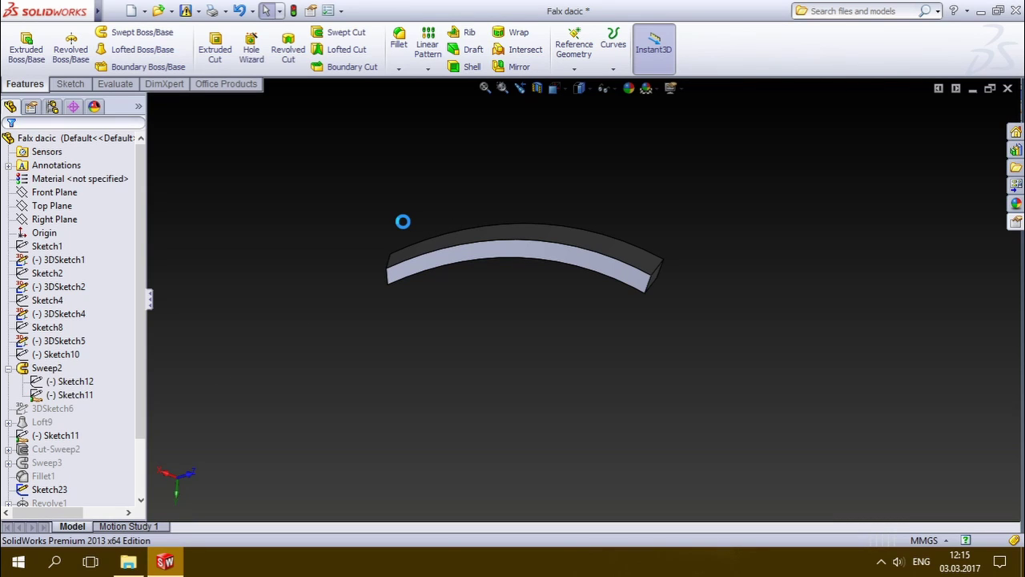
click(50, 409)
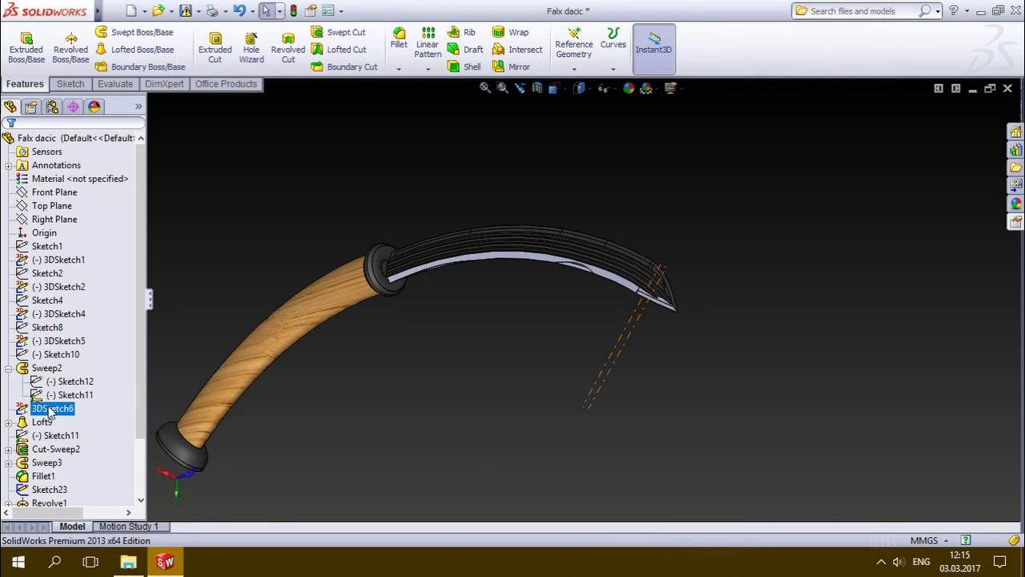
Open 3DSketch6 at the blade tip, orbit to inspect it, and exit unchanged
right_click(50, 410)
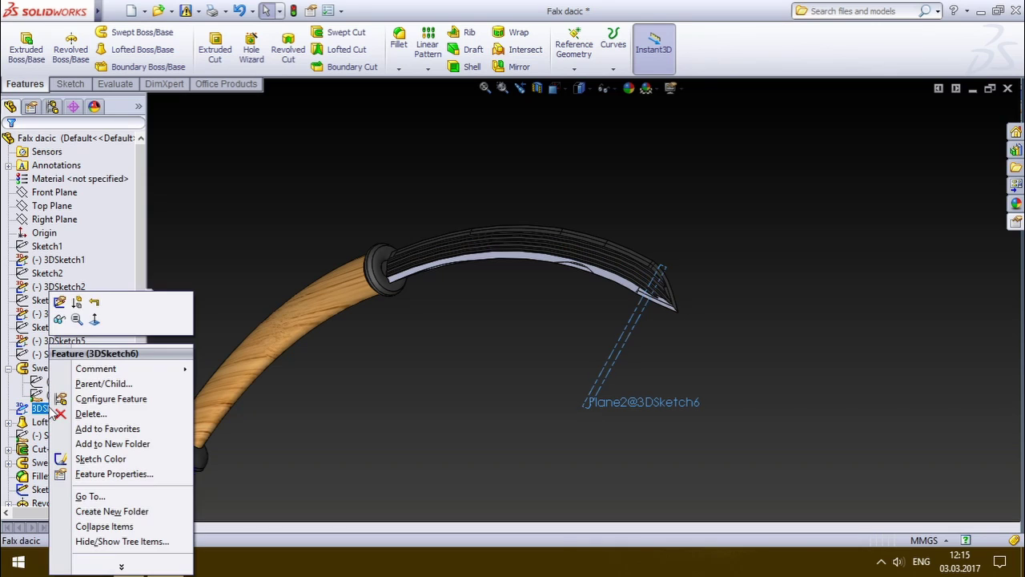
click(59, 301)
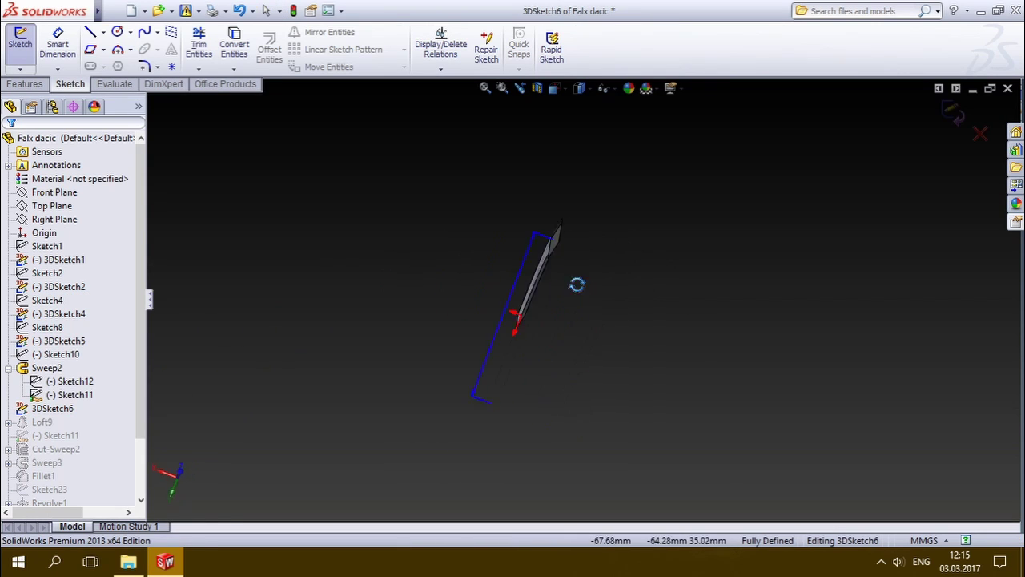
mouse_move(577, 284)
middle_down()
mouse_move(615, 299)
mouse_move(542, 279)
mouse_move(562, 289)
middle_up()
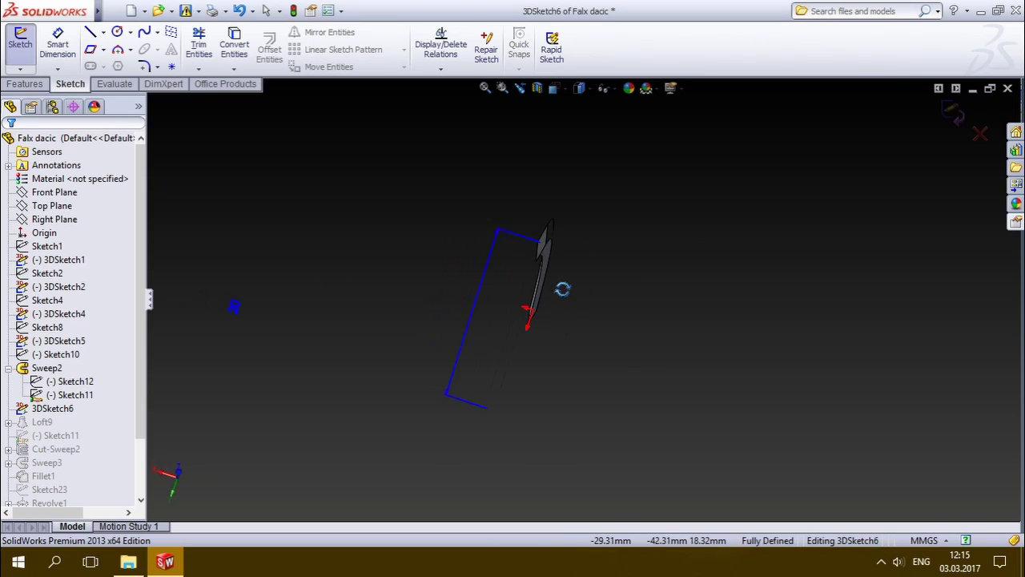
click(963, 118)
click(42, 423)
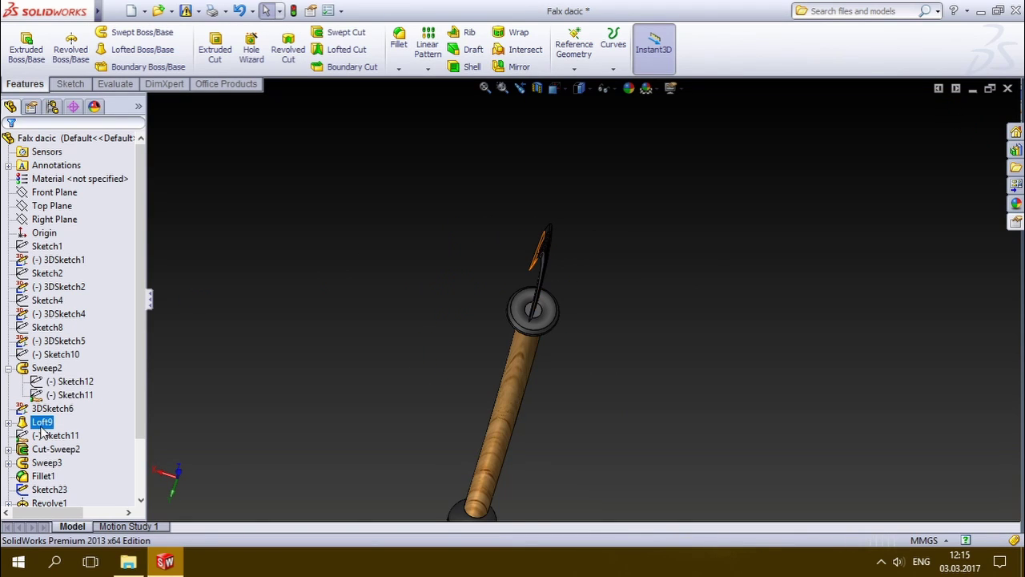
right_click(42, 425)
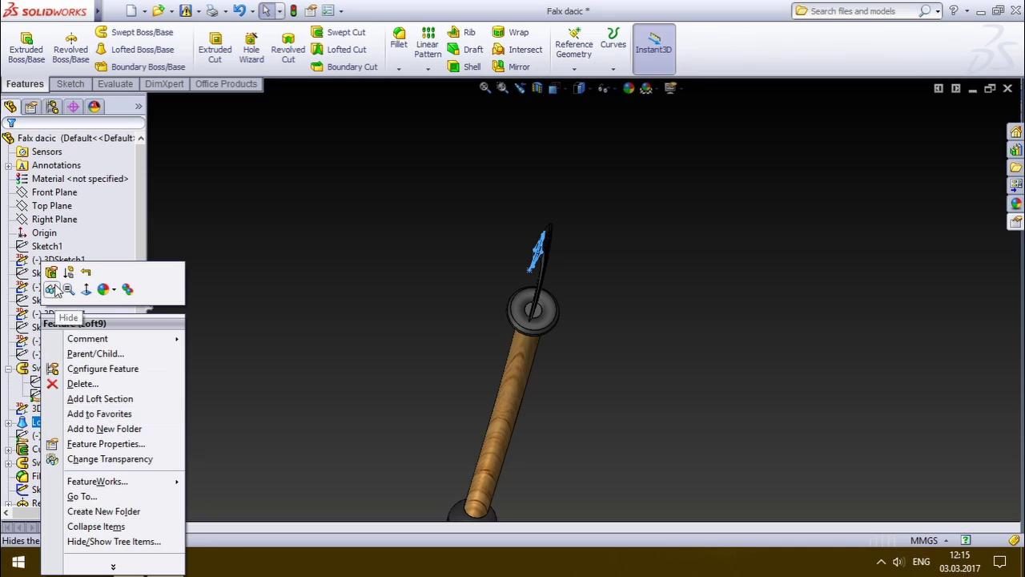
click(51, 273)
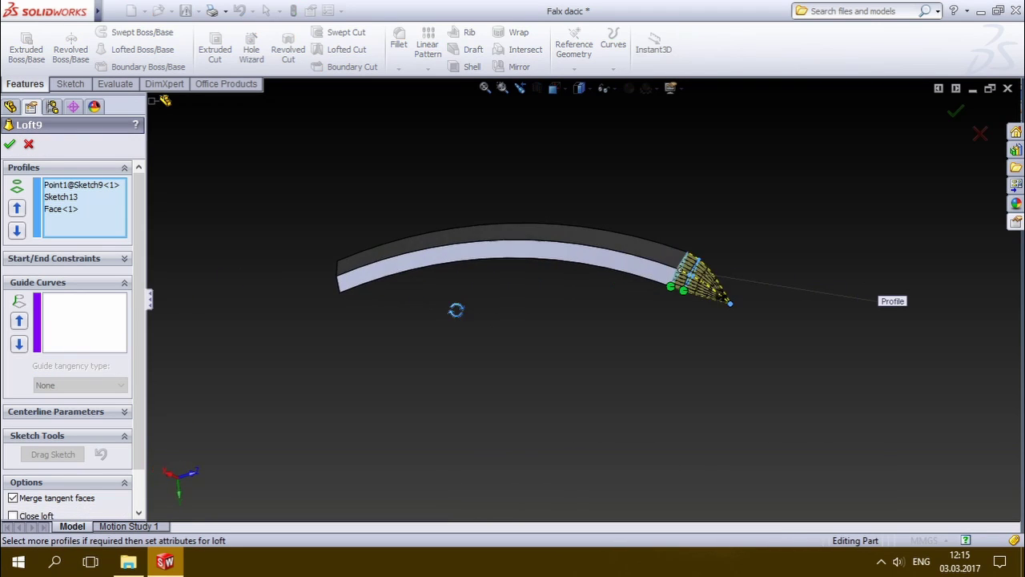
middle_drag(473, 327, 467, 339)
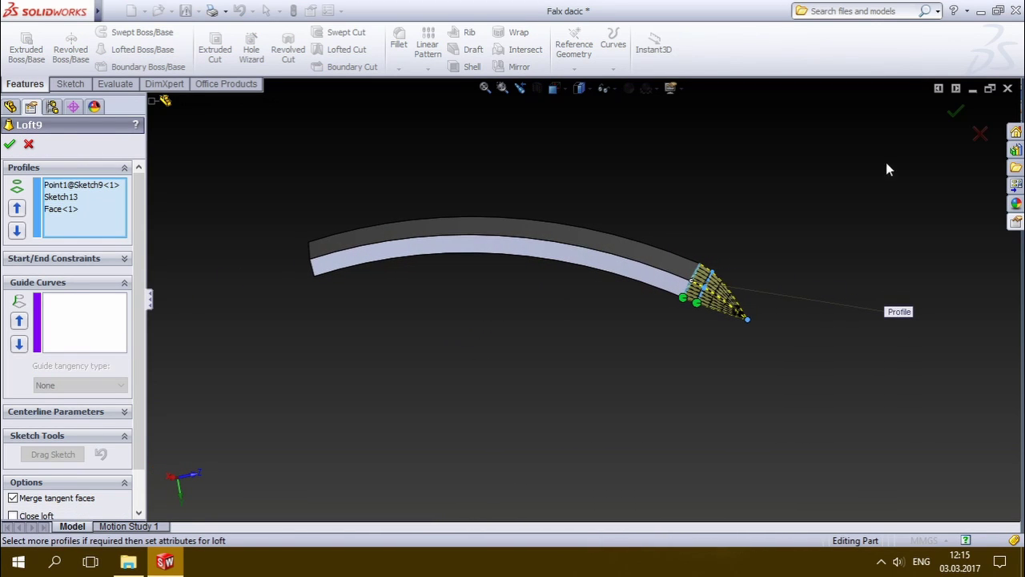
click(980, 136)
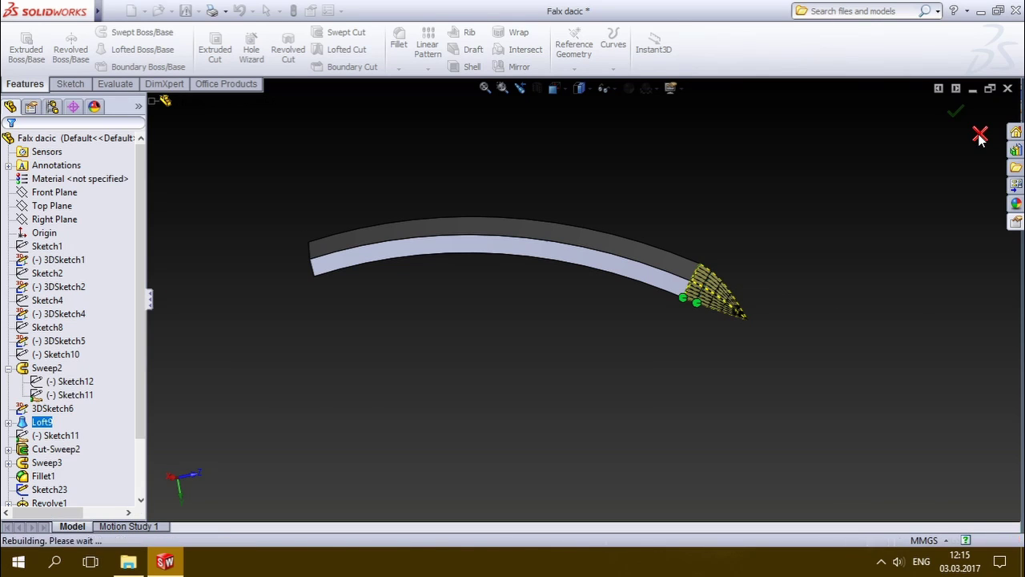
click(39, 440)
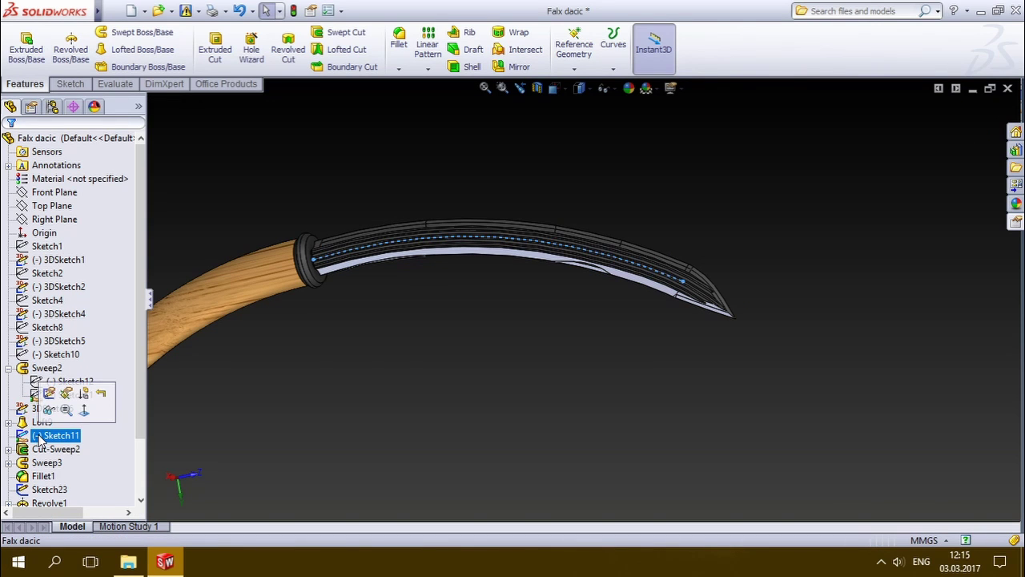
right_click(38, 441)
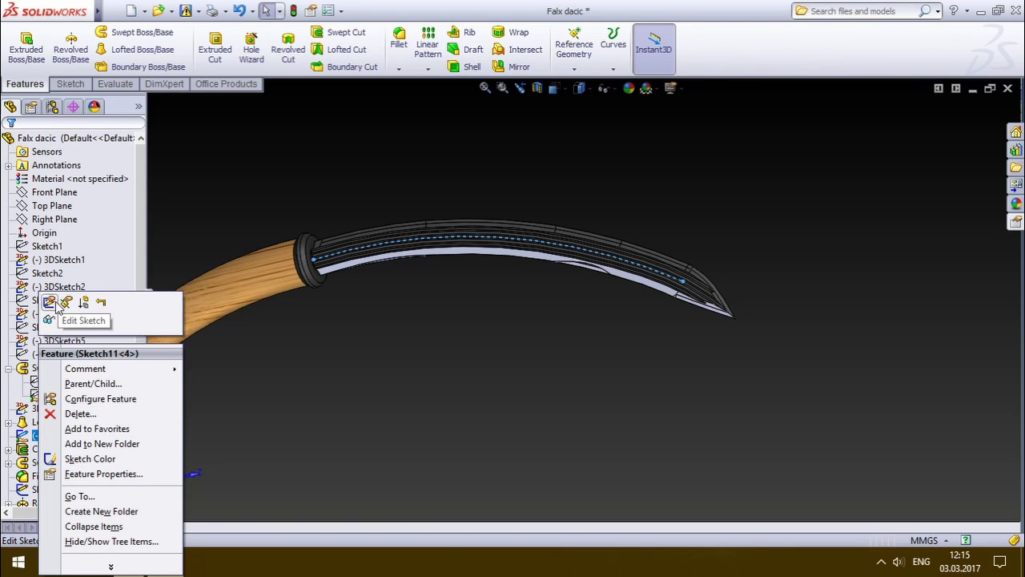
click(48, 302)
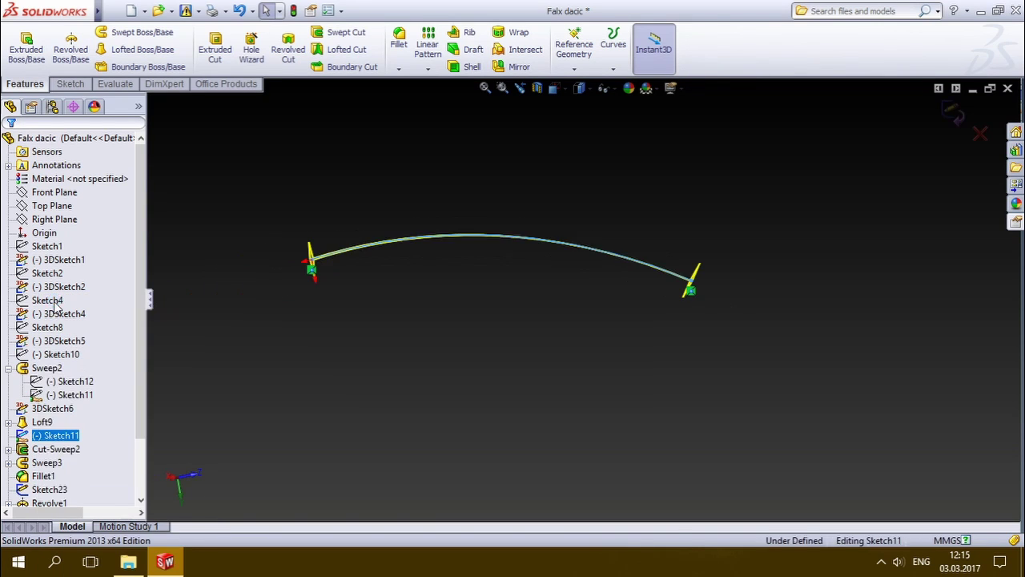
click(978, 134)
click(524, 293)
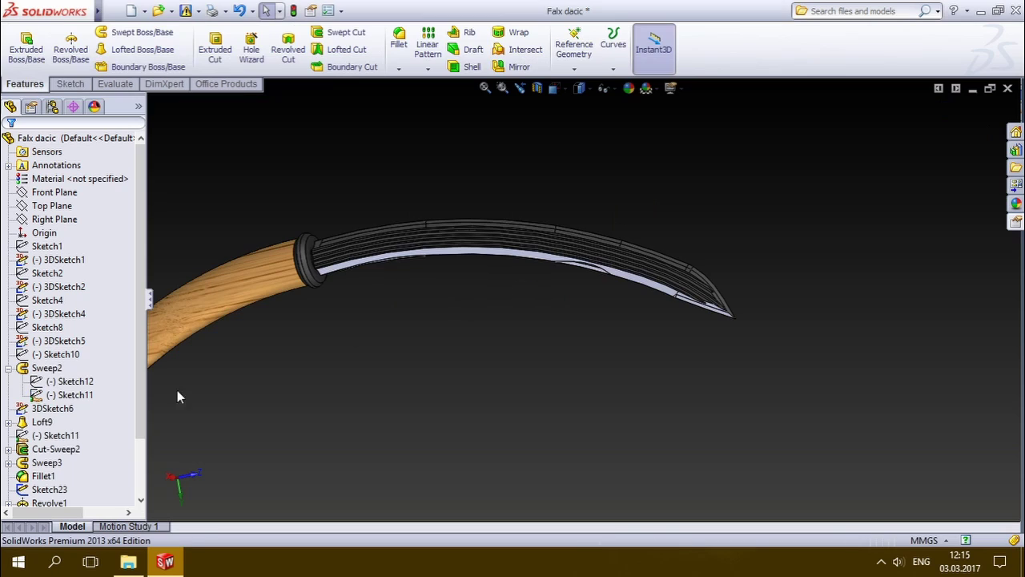
Inspect the Cut-Sweep2 preview along the handle from several angles, then accept it unchanged
click(36, 449)
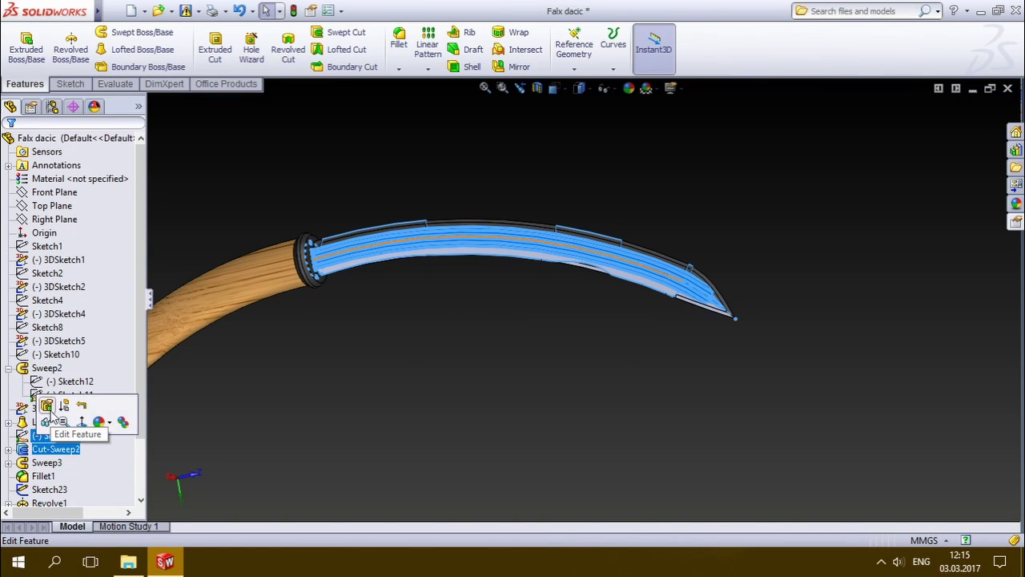
click(46, 406)
mouse_move(536, 341)
middle_down()
mouse_move(466, 302)
mouse_move(379, 316)
mouse_move(421, 305)
mouse_move(560, 304)
mouse_move(570, 334)
mouse_move(560, 432)
mouse_move(562, 346)
mouse_move(643, 288)
mouse_move(648, 273)
mouse_move(459, 258)
middle_up()
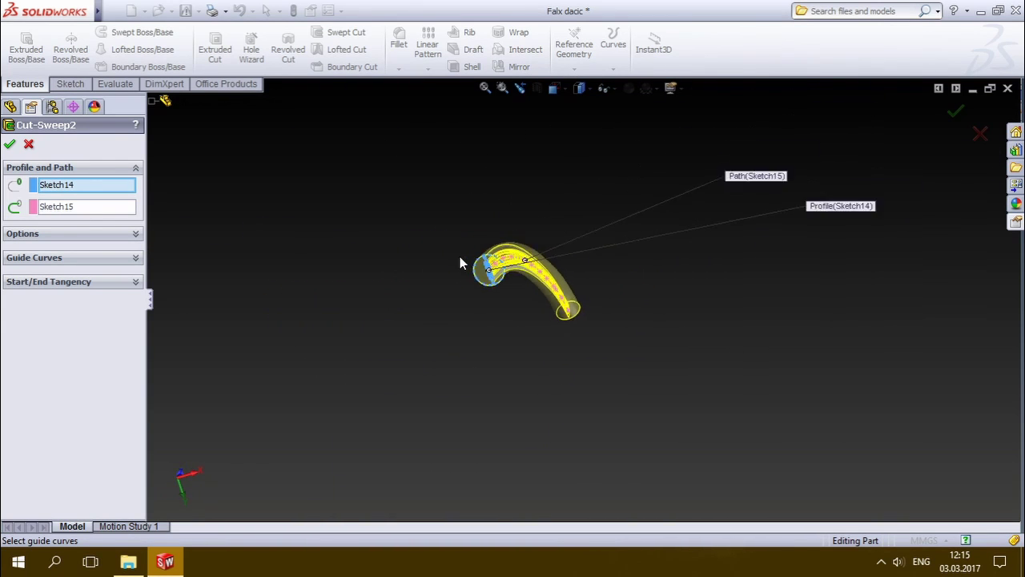
scroll(551, 292, down, 3)
scroll(551, 292, down, 3)
mouse_move(577, 321)
middle_down()
mouse_move(588, 280)
mouse_move(564, 242)
mouse_move(544, 253)
mouse_move(536, 316)
middle_up()
scroll(536, 318, down, 2)
scroll(529, 316, up, 3)
scroll(561, 272, up, 2)
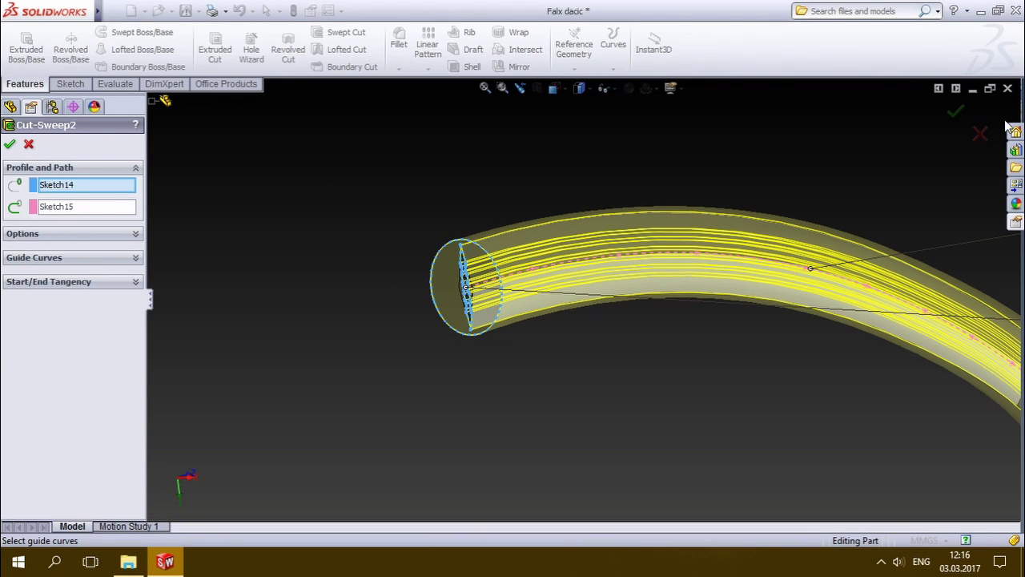
click(981, 133)
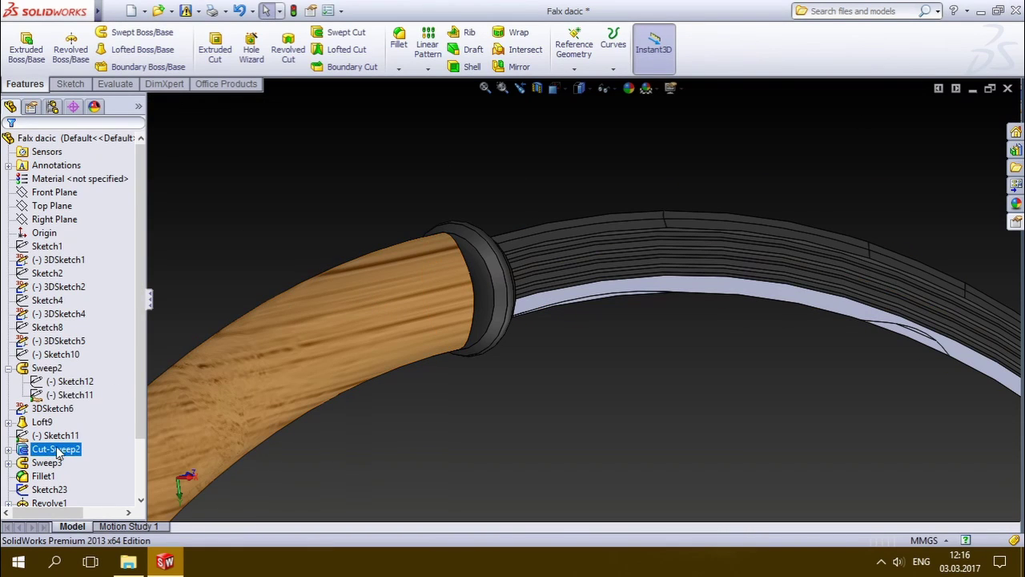
Expand Cut-Sweep2 to show its profile Sketch14 and path Sketch15, then select Sketch14
click(9, 449)
click(47, 465)
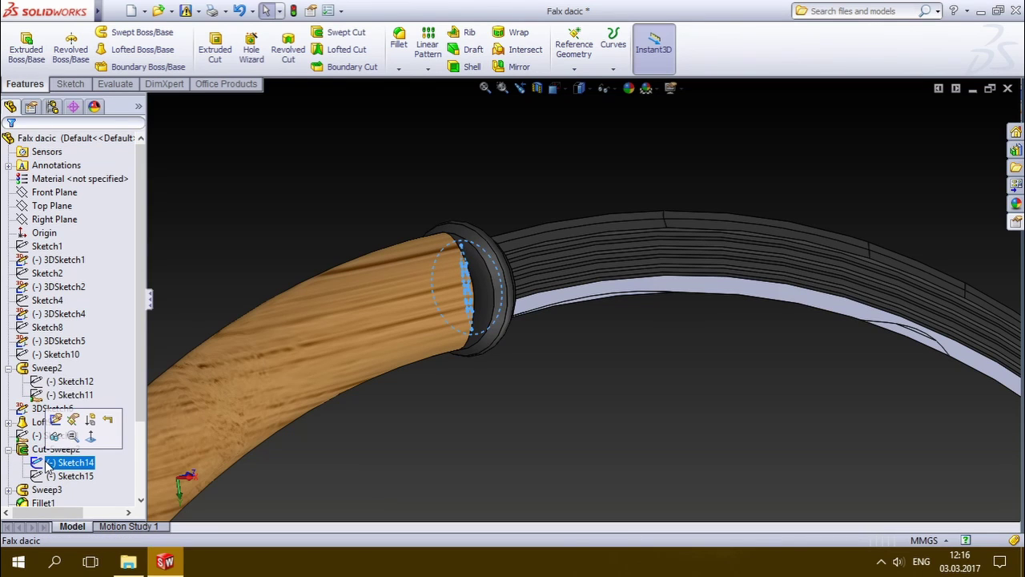
ctrl+click(60, 475)
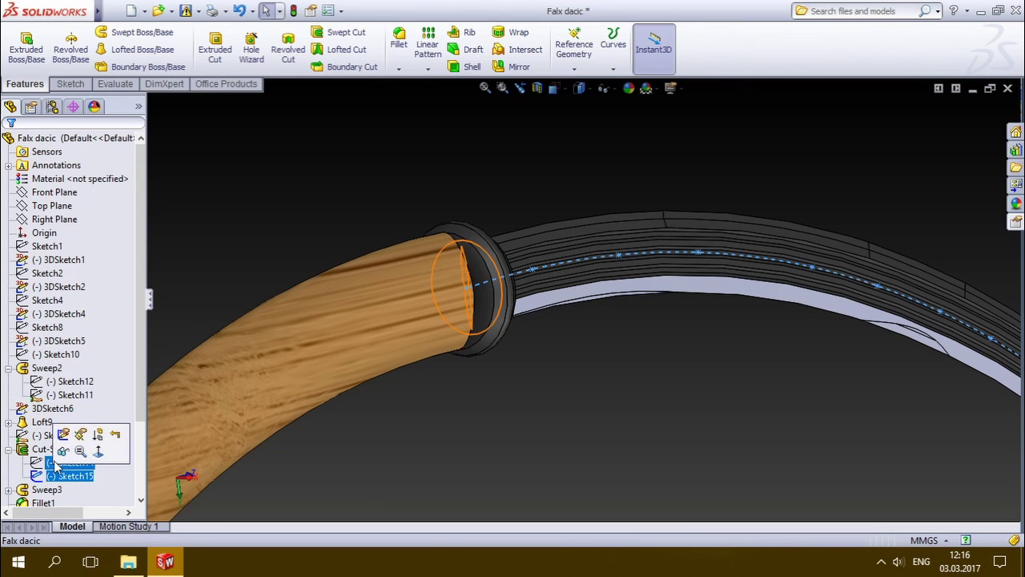
click(55, 465)
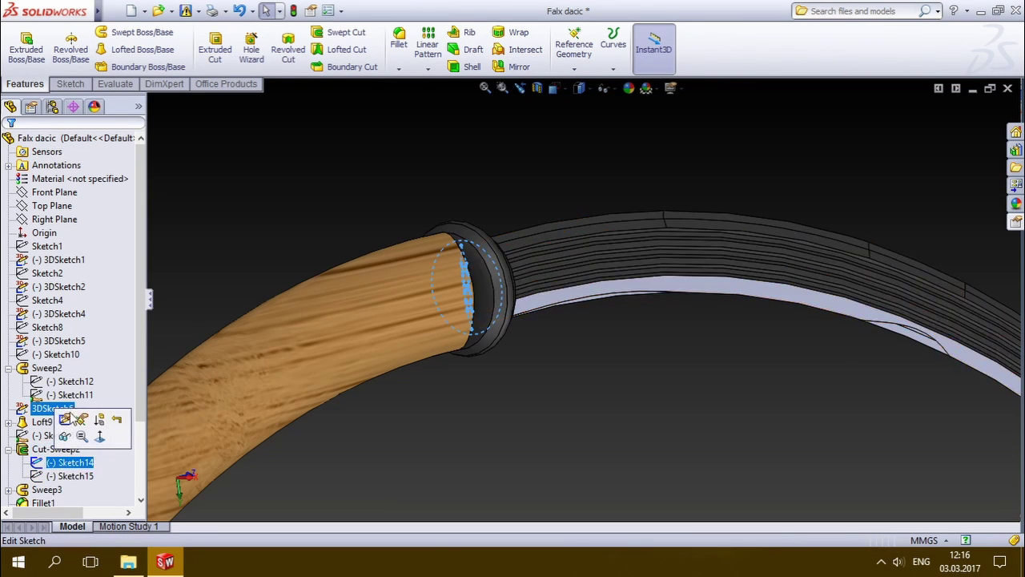
Open Sketch14 for editing, then exit discarding changes and view the handle from the side
click(64, 419)
middle_drag(519, 348, 539, 301)
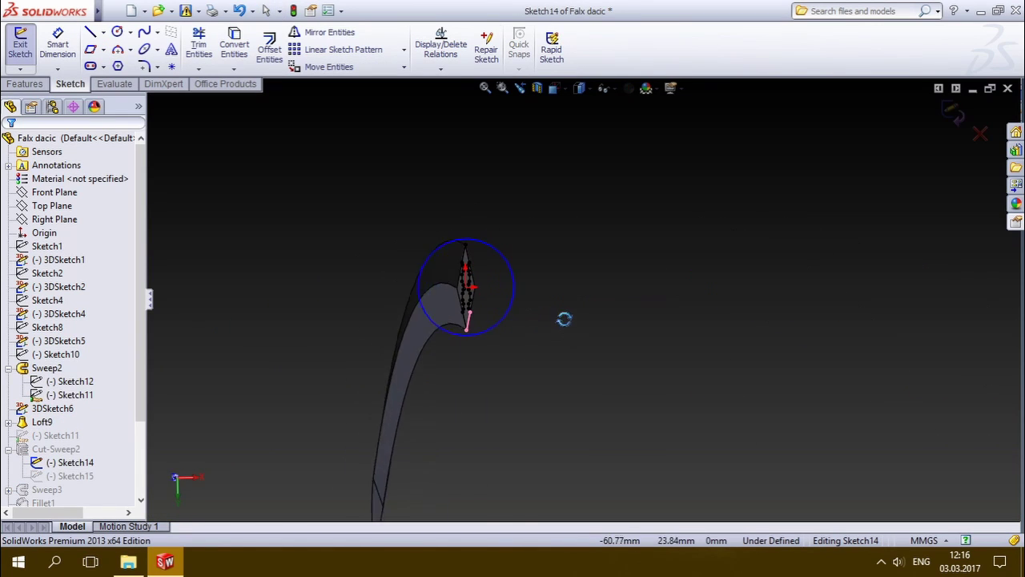
scroll(539, 300, down, 5)
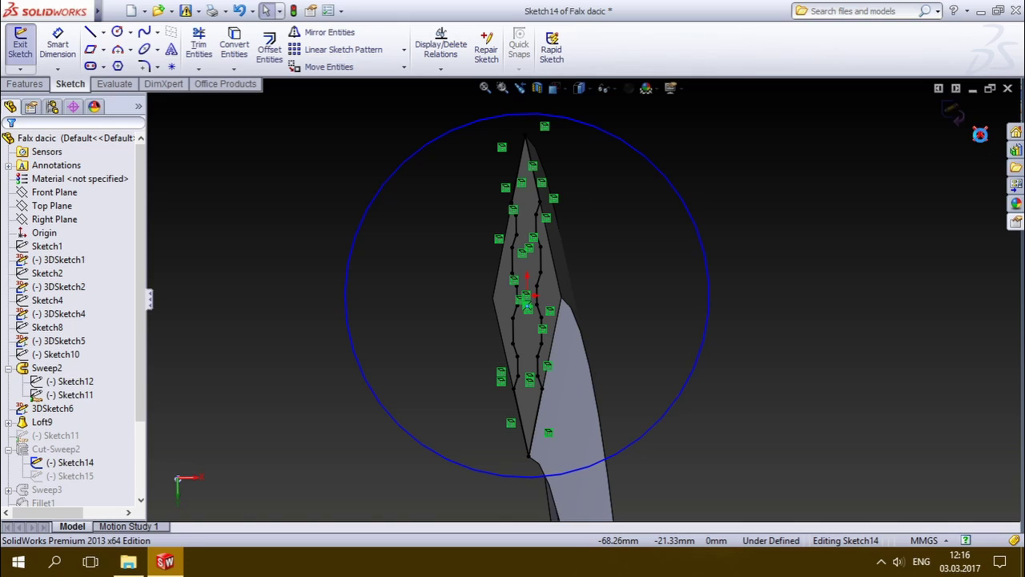
click(980, 134)
click(527, 291)
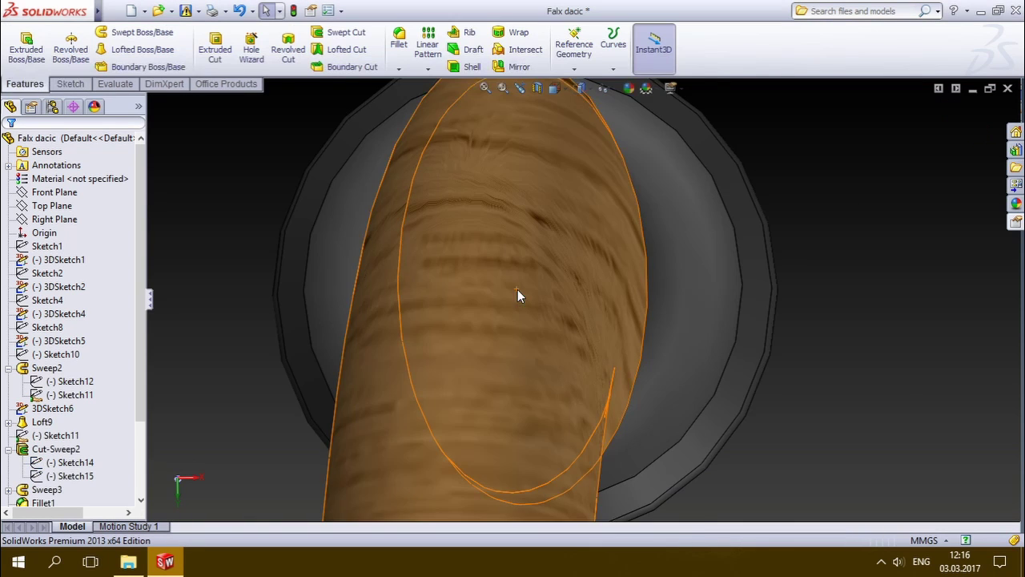
scroll(517, 295, up, 5)
scroll(498, 297, up, 3)
mouse_move(595, 347)
middle_down()
mouse_move(720, 320)
mouse_move(351, 212)
middle_up()
scroll(739, 327, down, 3)
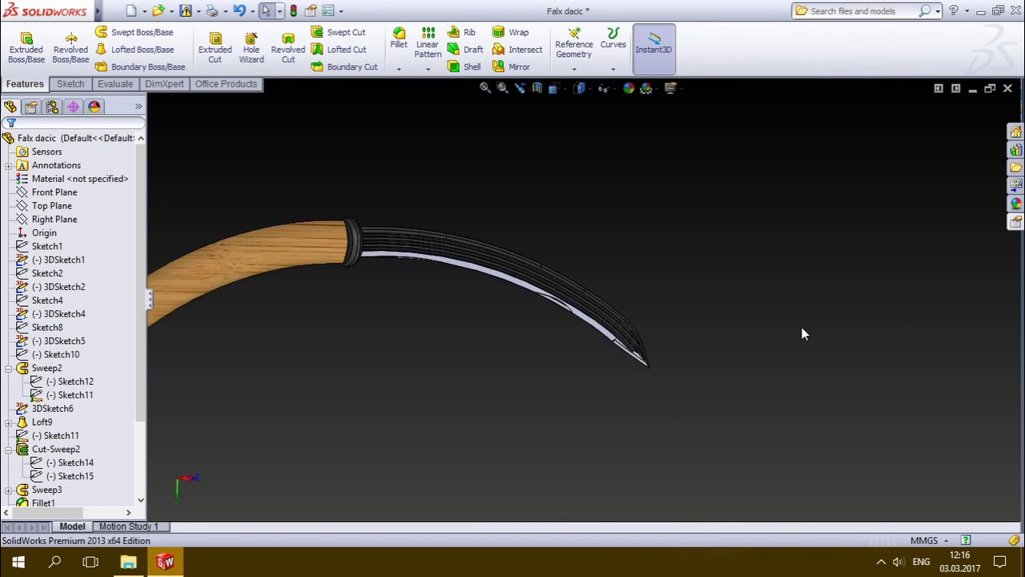
click(40, 422)
ctrl+click(50, 409)
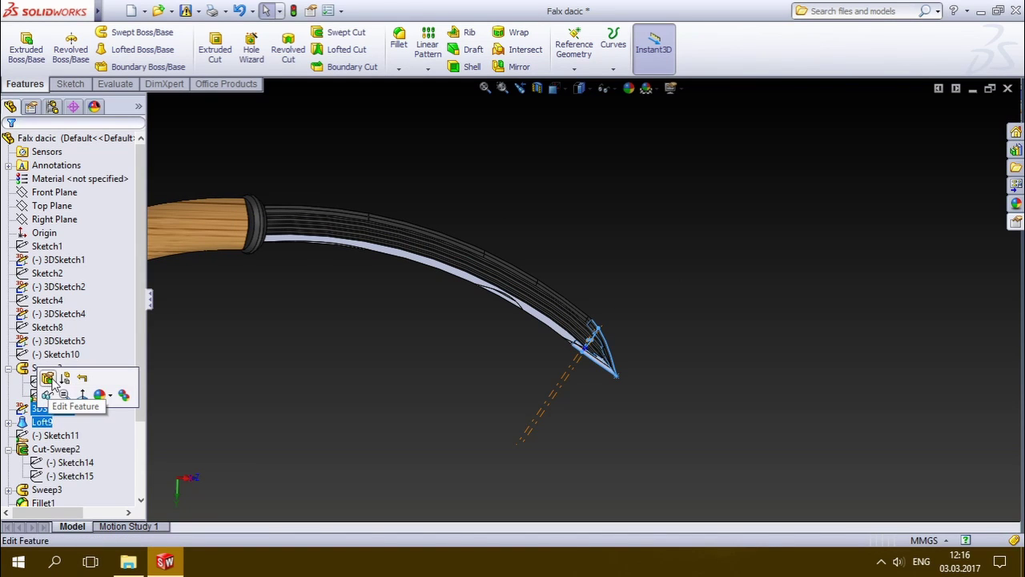
click(40, 422)
scroll(48, 416, down, 2)
click(49, 408)
right_click(63, 405)
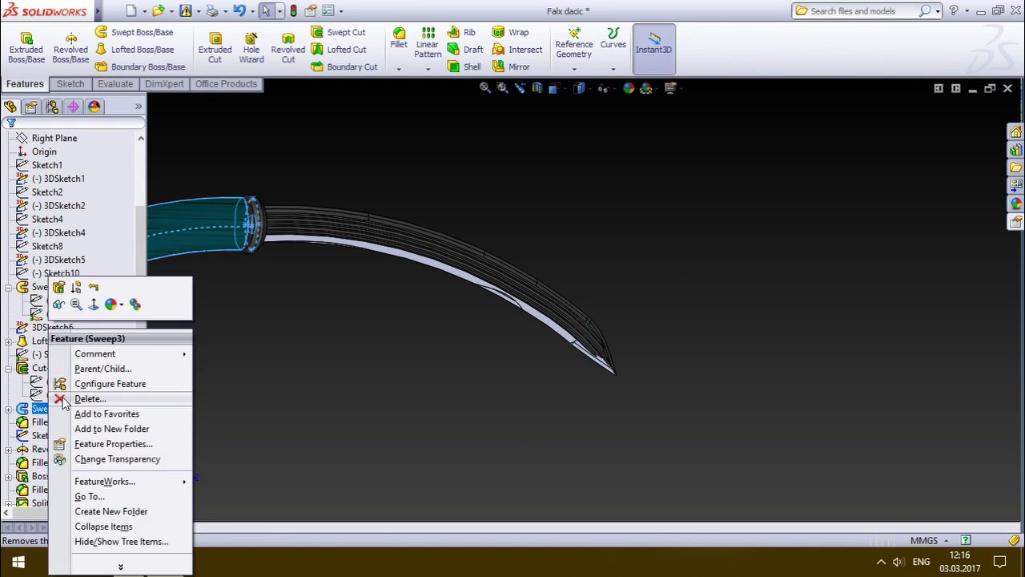
click(59, 287)
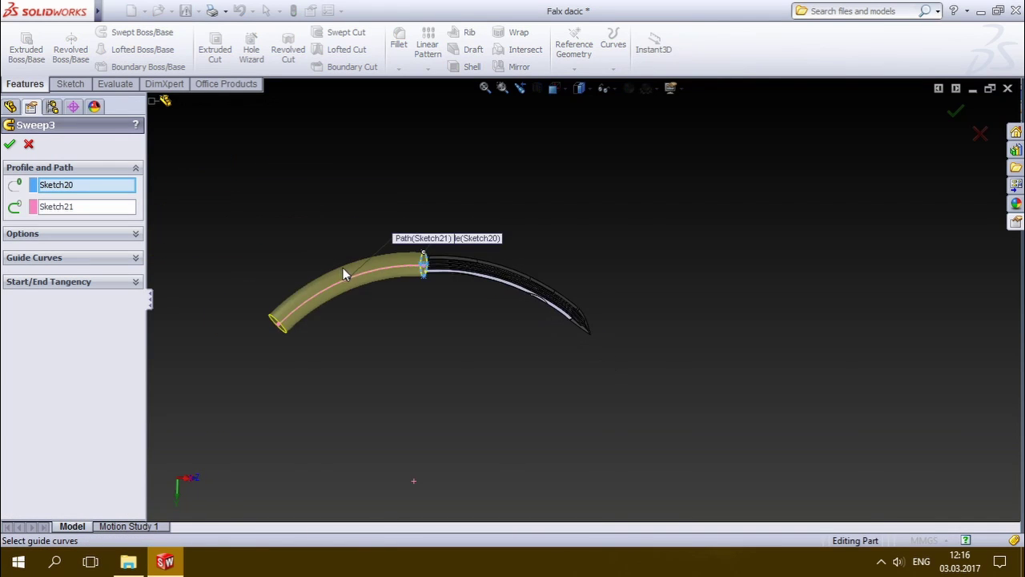
middle_drag(343, 275, 342, 258)
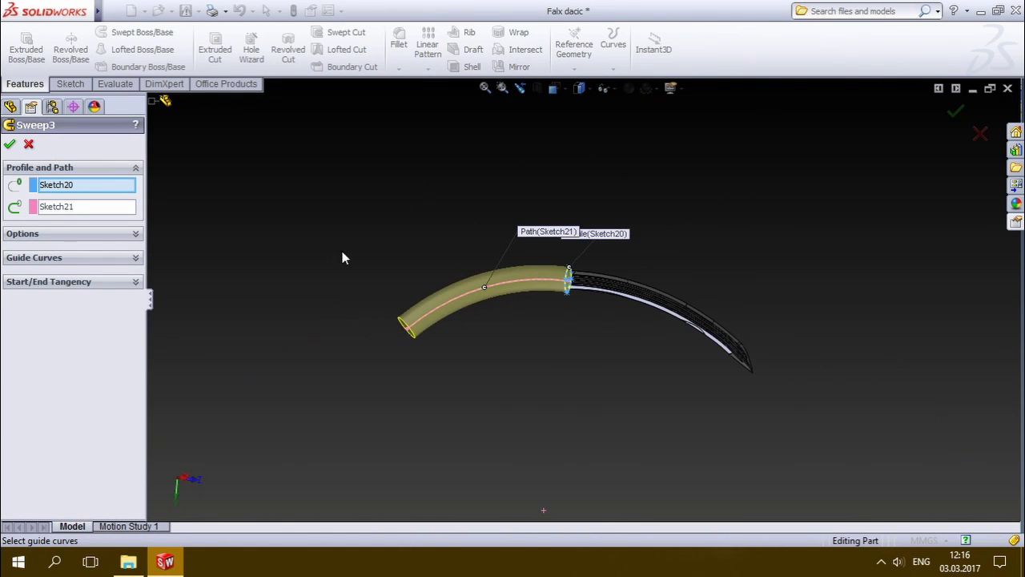
click(978, 136)
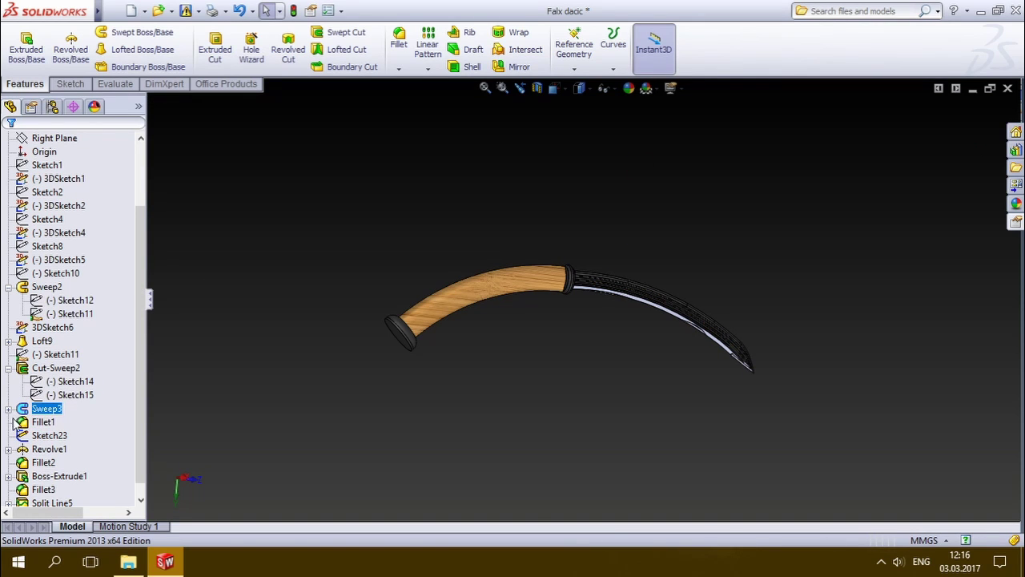
click(24, 428)
click(9, 409)
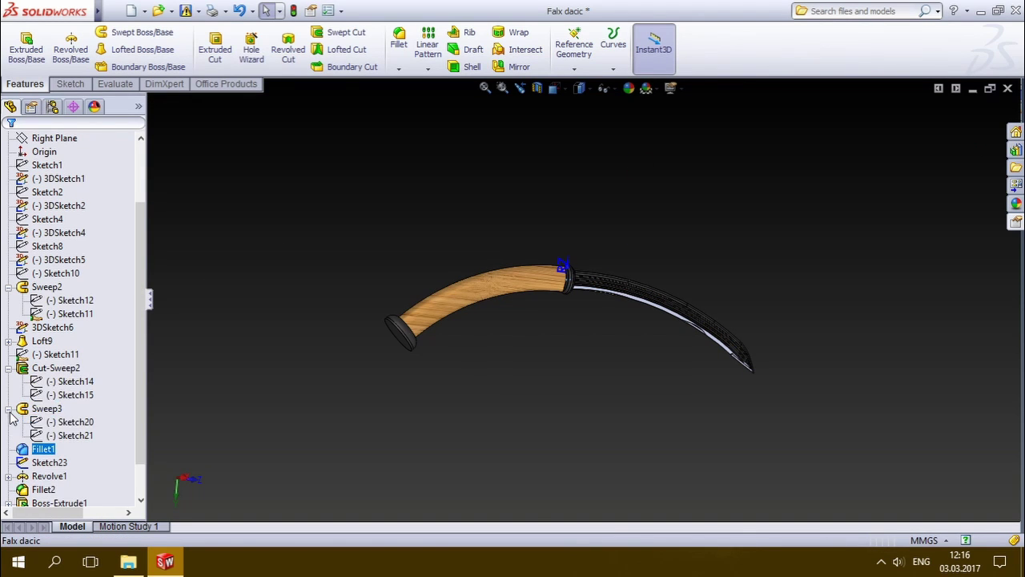
click(56, 422)
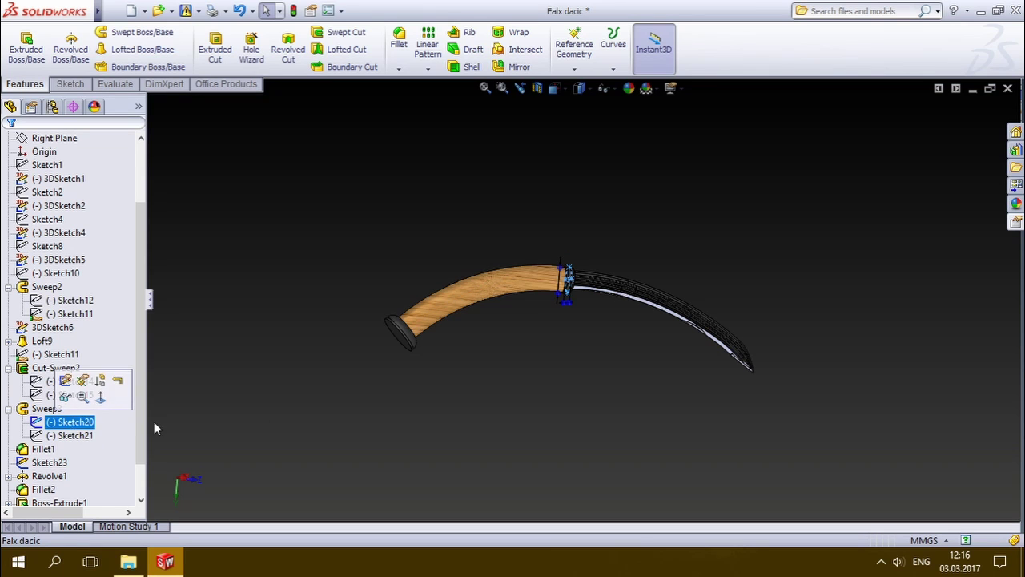
scroll(635, 251, down, 2)
scroll(635, 250, down, 3)
middle_drag(625, 232, 709, 246)
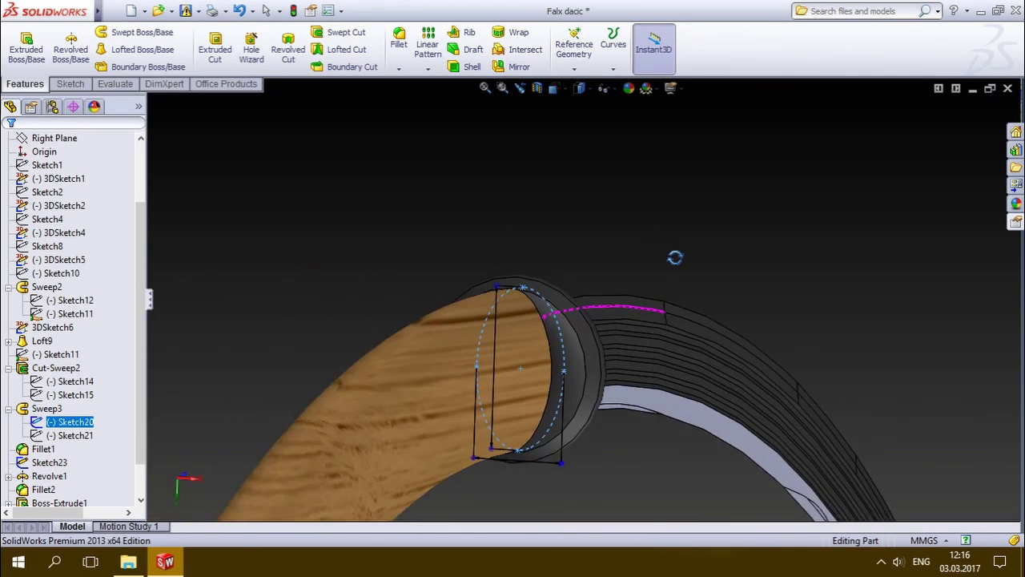
click(504, 361)
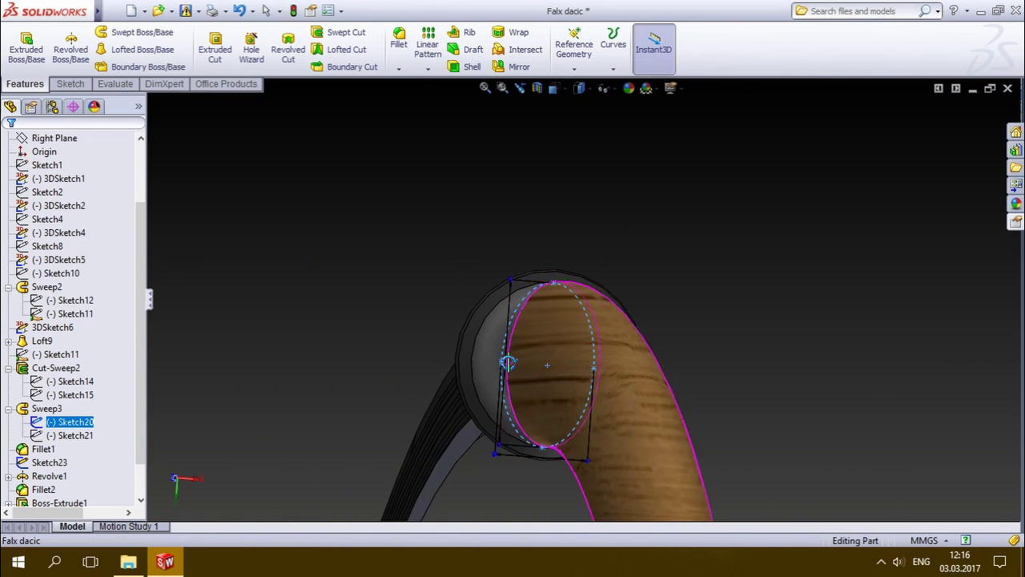
key(ctrl+8)
middle_drag(288, 326, 346, 331)
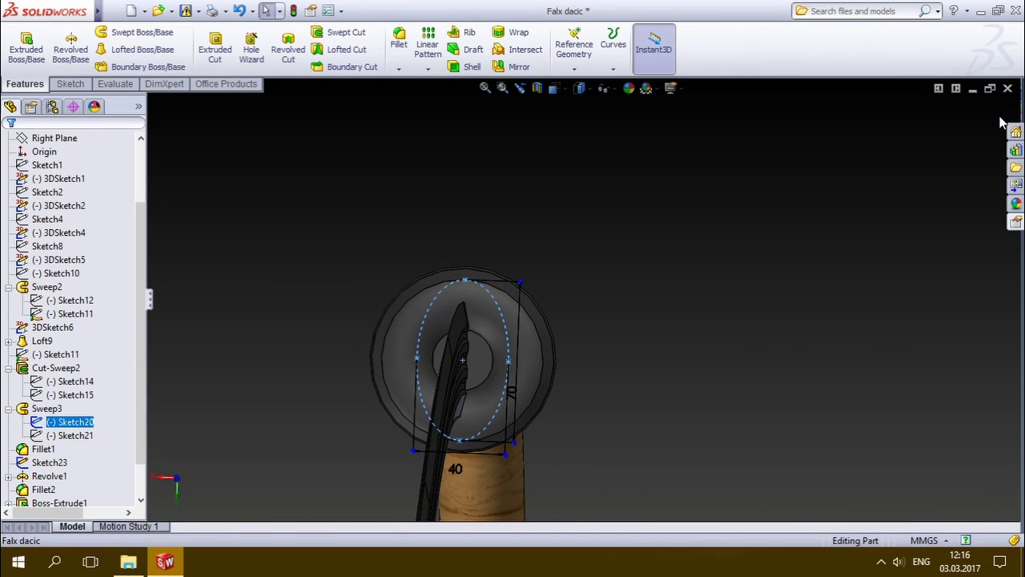
ctrl+click(75, 436)
click(80, 443)
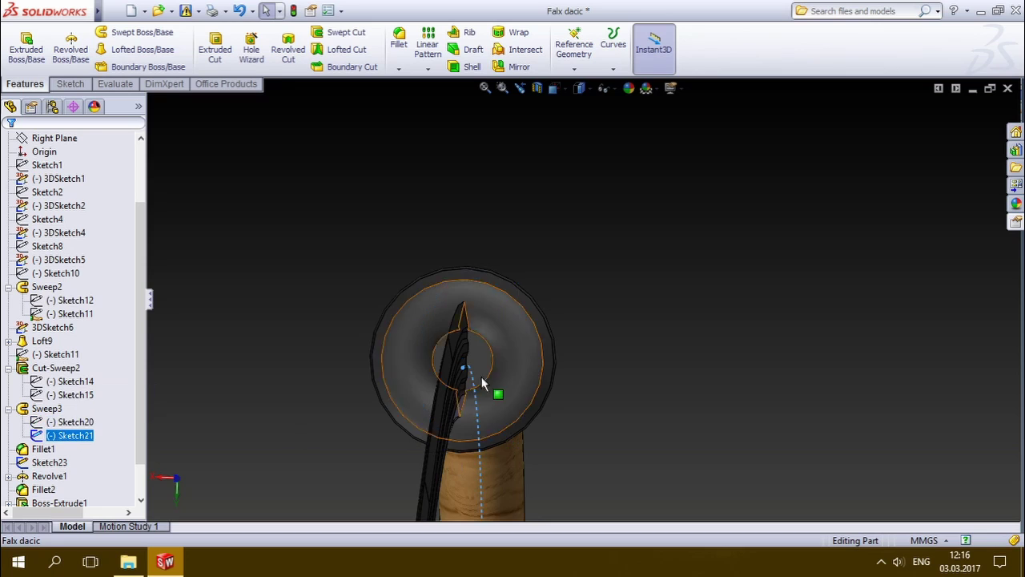
key(ctrl+7)
ctrl+click(53, 426)
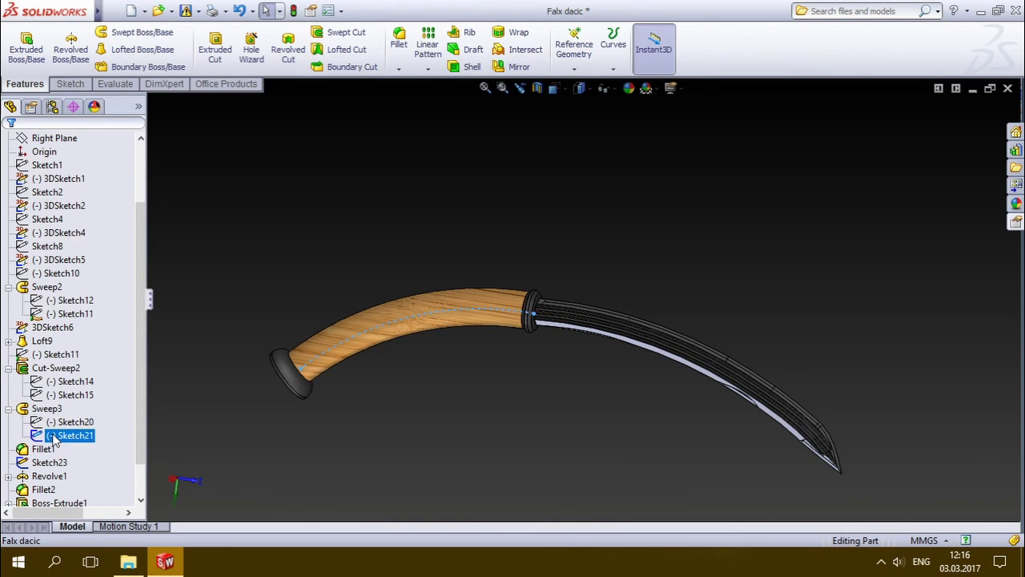
click(52, 438)
click(38, 449)
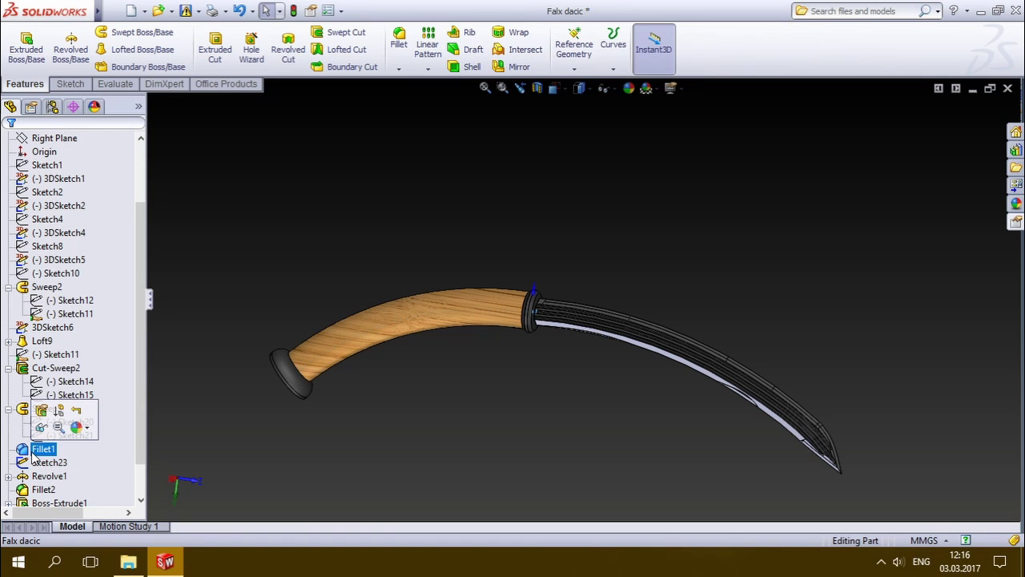
right_click(39, 449)
click(43, 286)
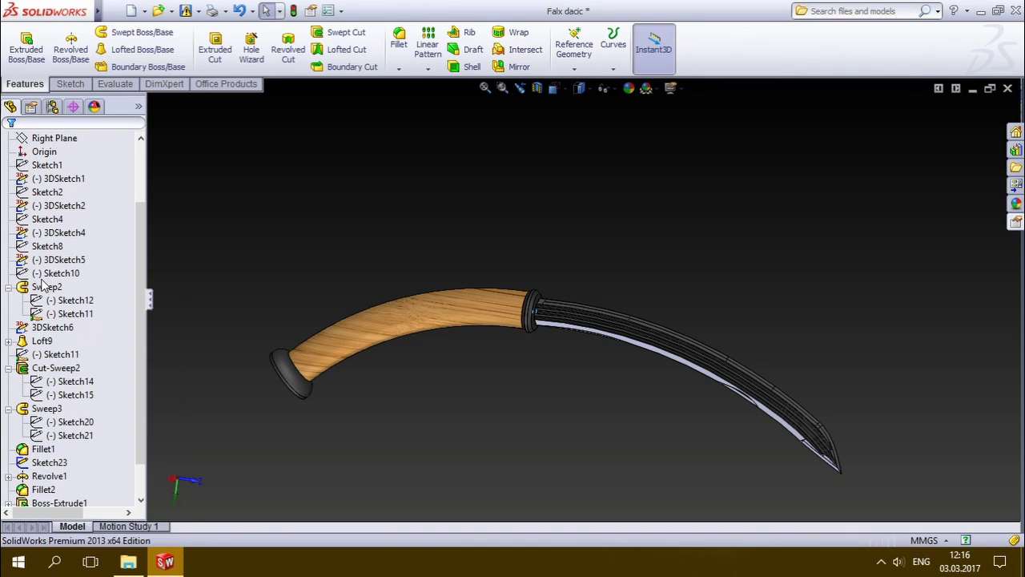
scroll(557, 292, down, 5)
mouse_move(562, 290)
middle_down()
mouse_move(584, 269)
mouse_move(559, 265)
middle_up()
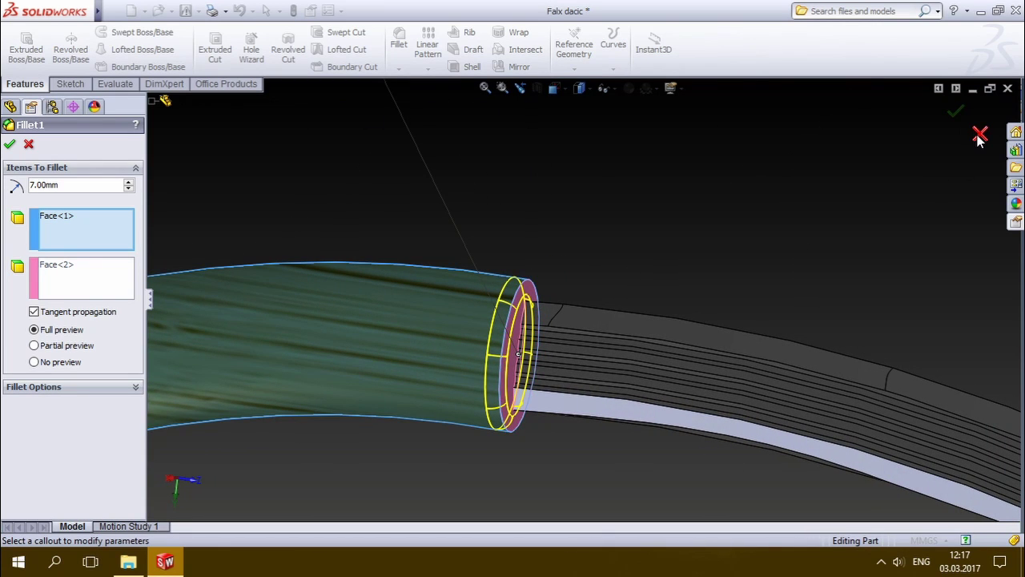
click(978, 138)
right_click(48, 462)
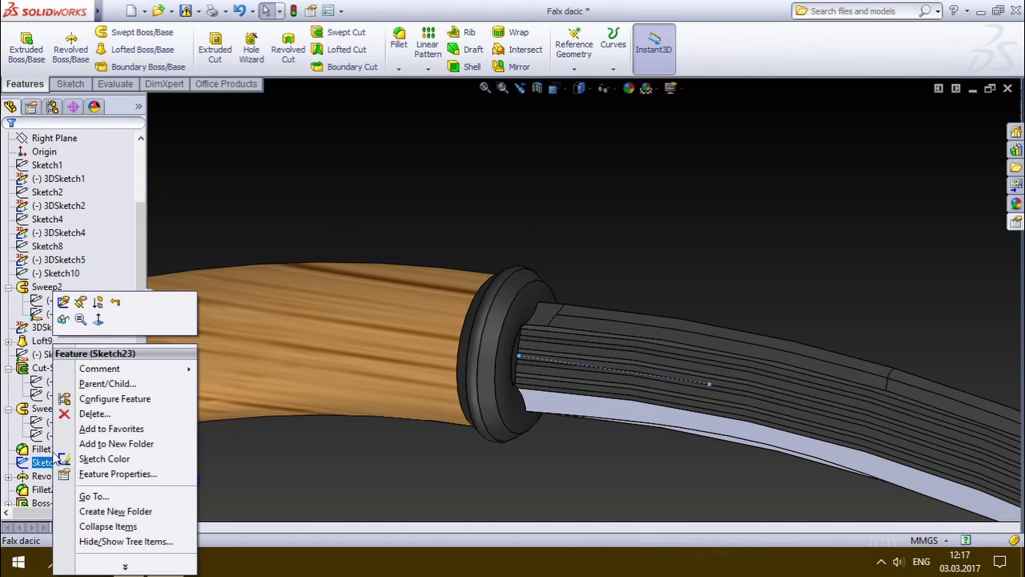
click(63, 303)
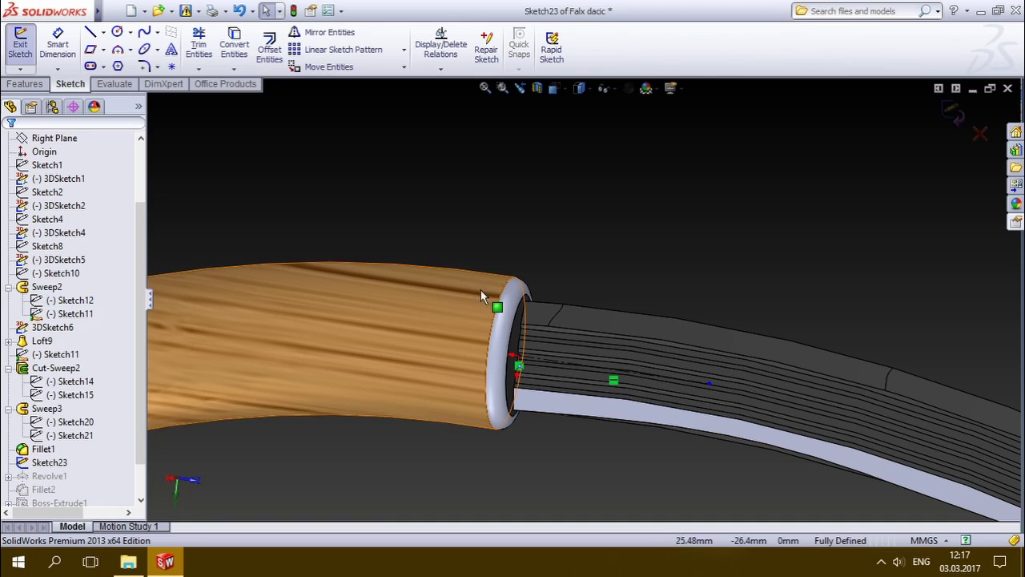
scroll(400, 284, up, 3)
scroll(235, 382, up, 3)
scroll(542, 332, down, 2)
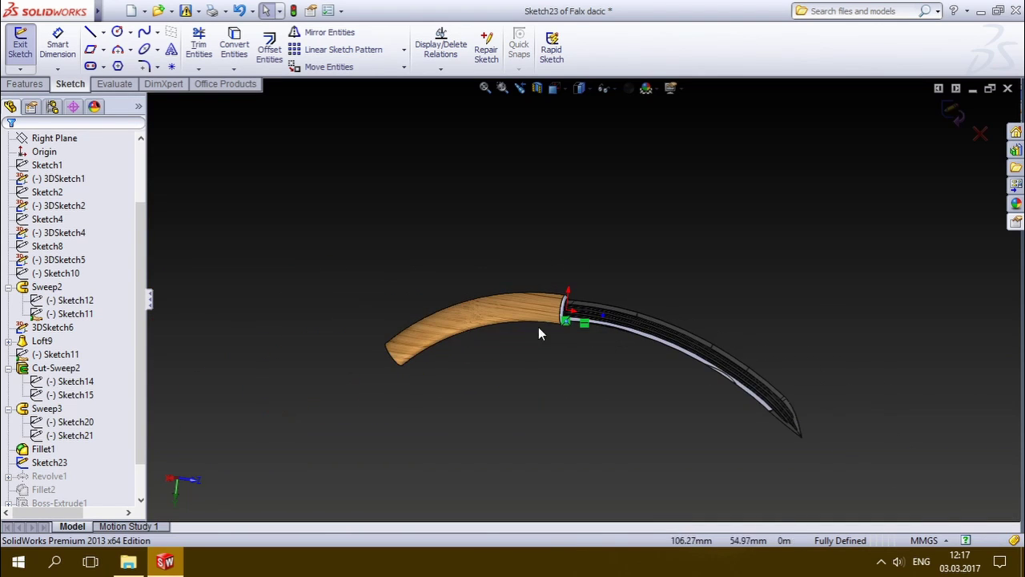
scroll(683, 297, down, 3)
mouse_move(683, 298)
middle_down()
mouse_move(635, 270)
mouse_move(651, 267)
mouse_move(681, 297)
middle_up()
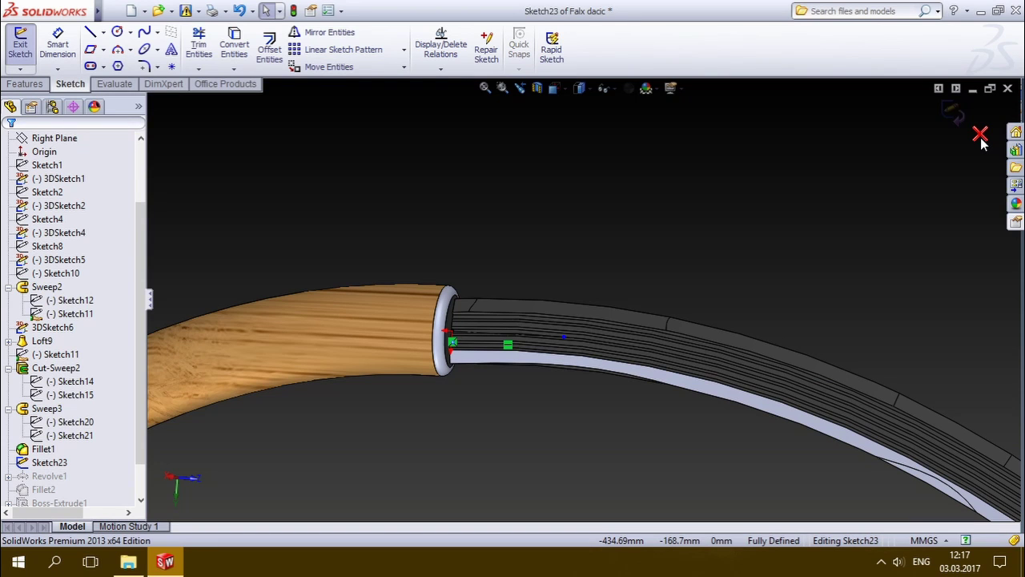
click(981, 140)
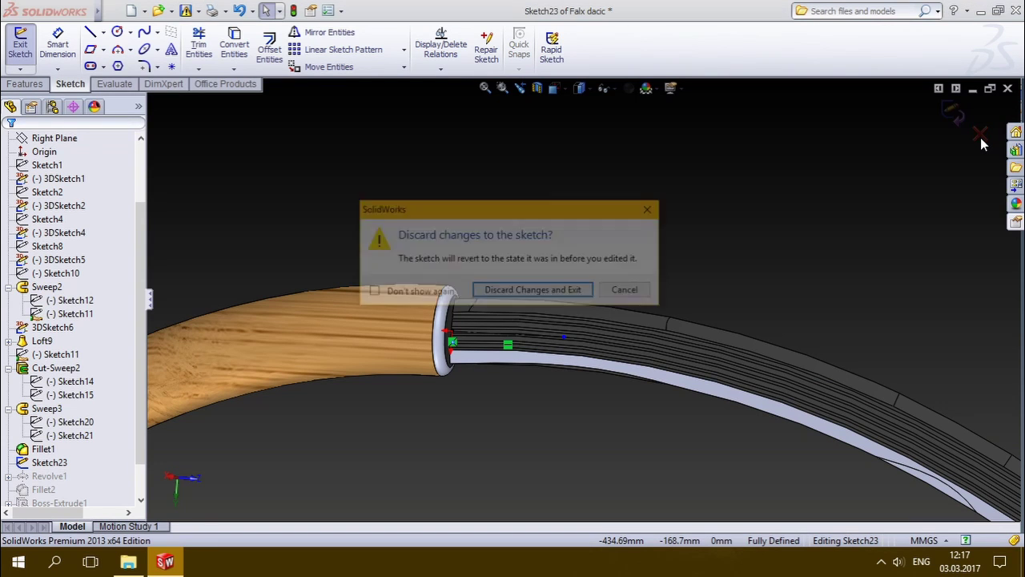
click(509, 292)
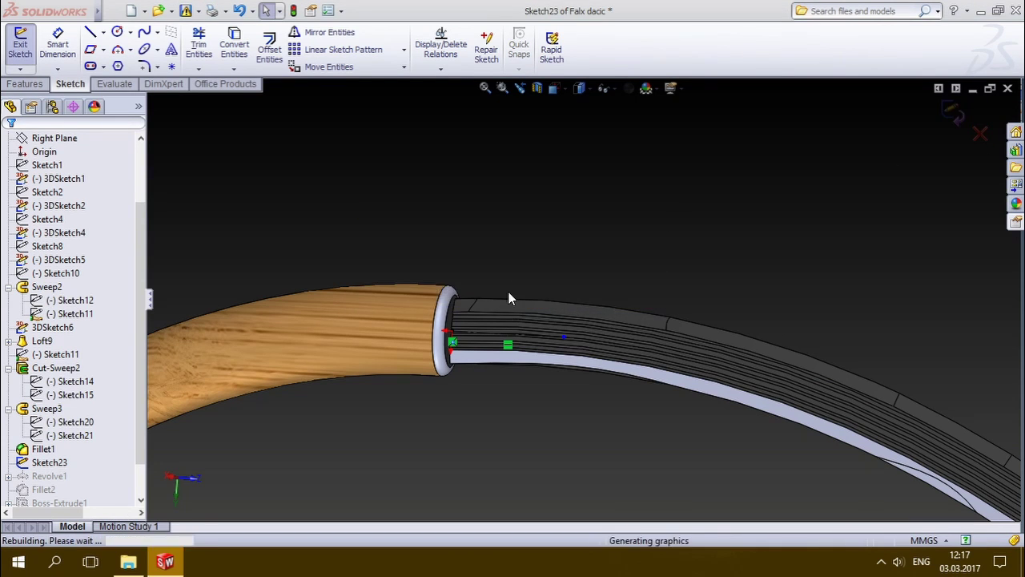
click(42, 476)
right_click(41, 477)
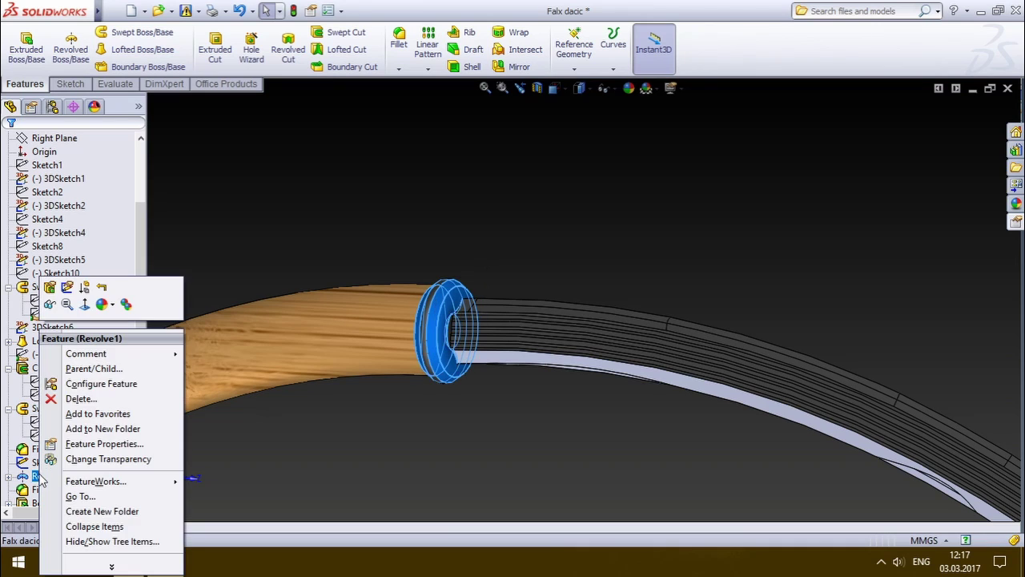
click(50, 287)
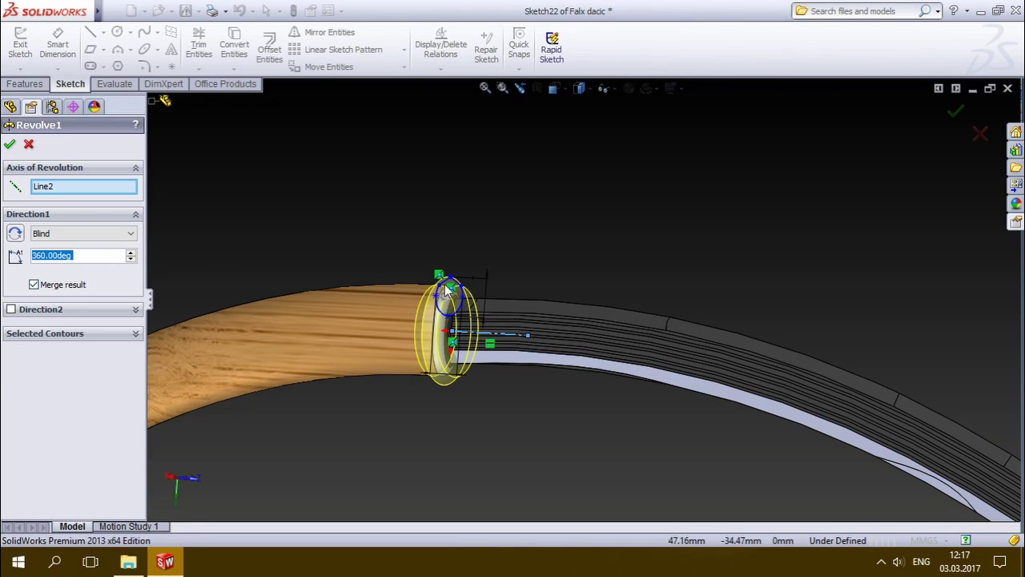
scroll(463, 307, down, 3)
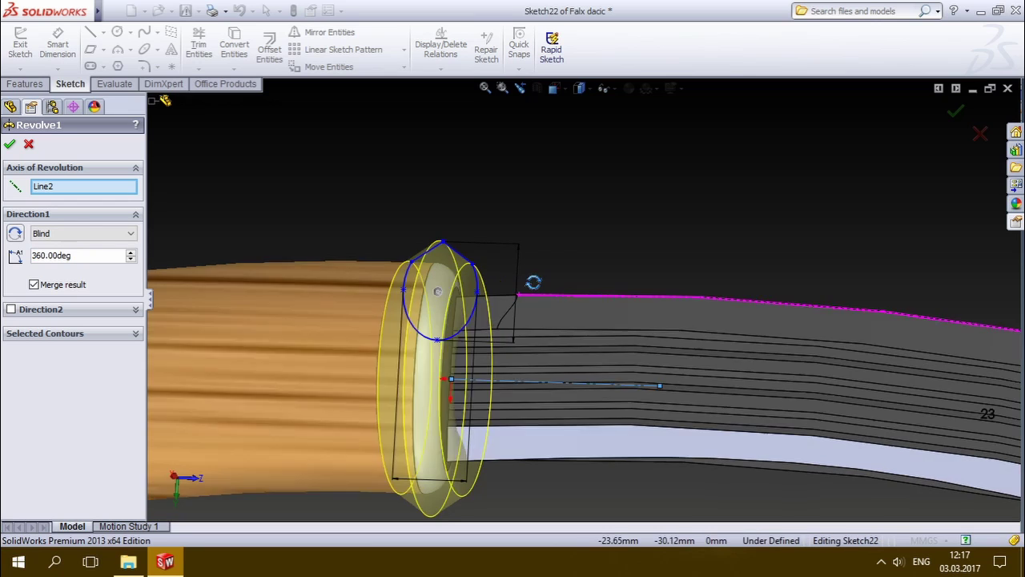
scroll(497, 272, down, 3)
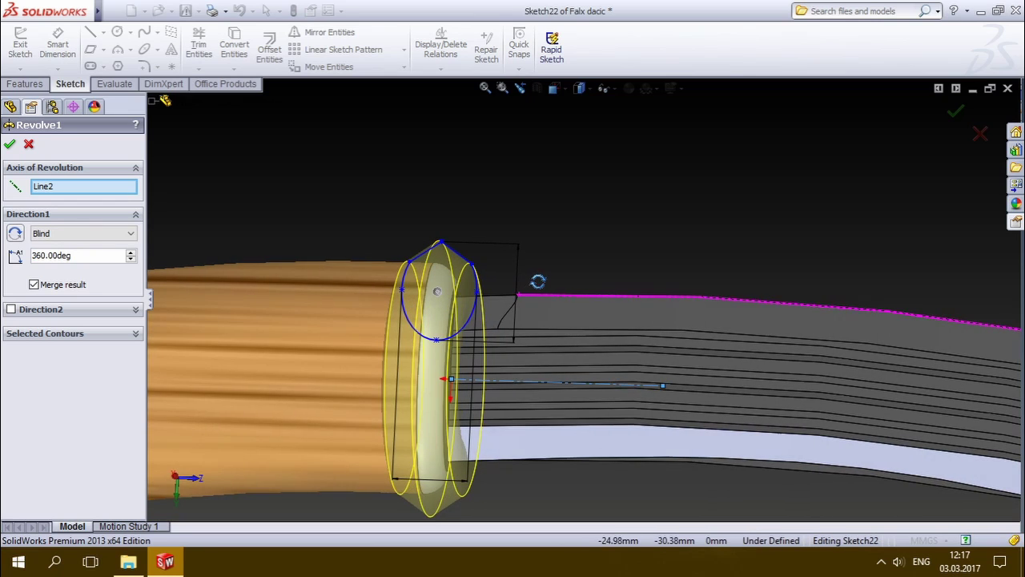
click(982, 131)
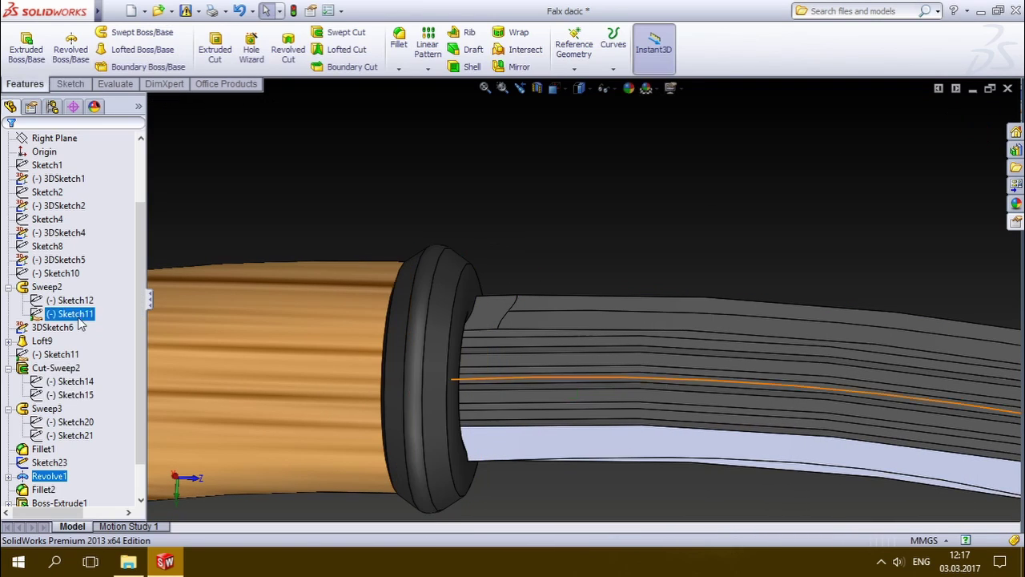
click(9, 476)
click(40, 490)
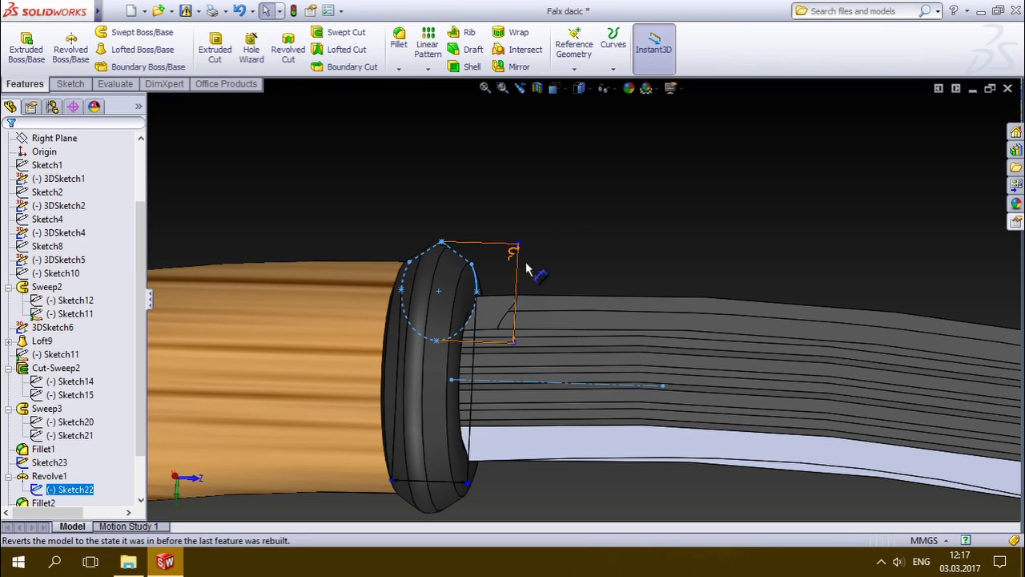
mouse_move(531, 270)
middle_down()
mouse_move(807, 288)
mouse_move(570, 253)
middle_up()
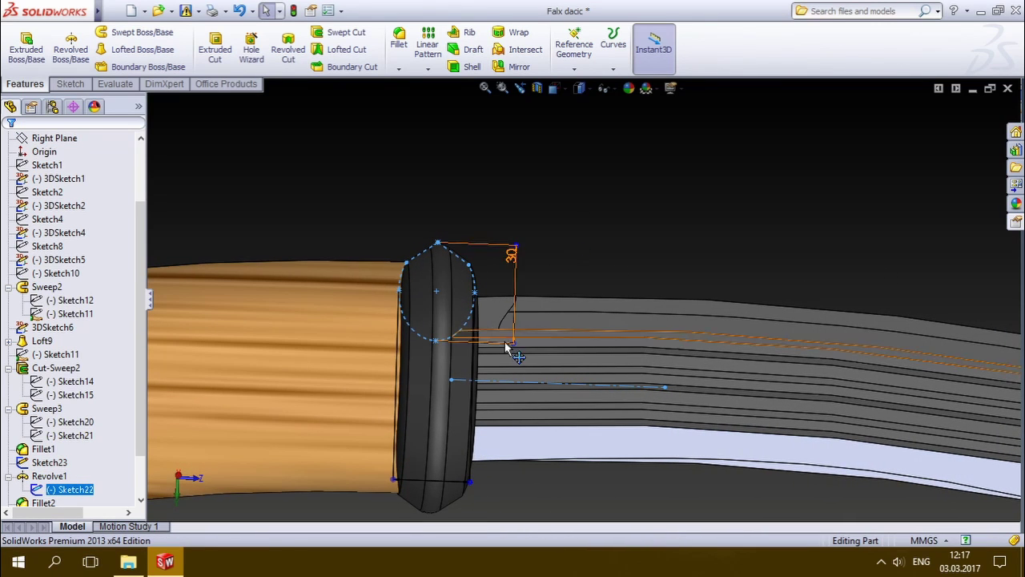
click(458, 484)
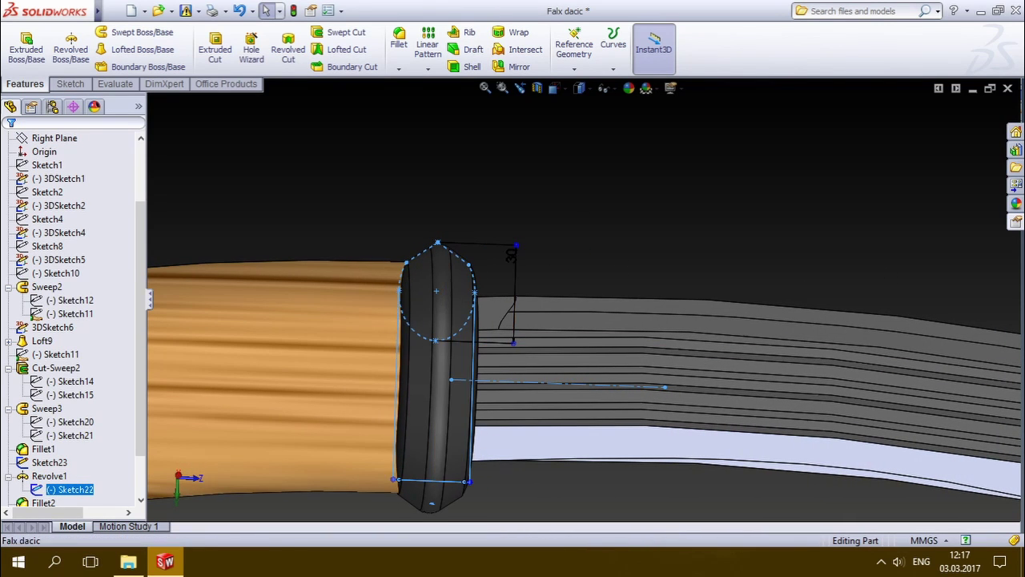
click(454, 403)
key(Escape)
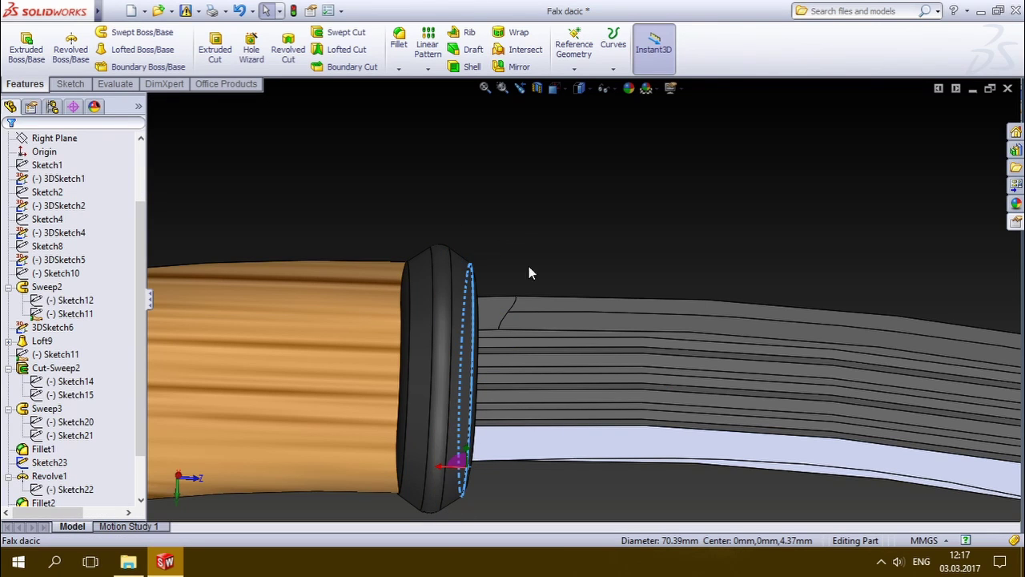
click(72, 489)
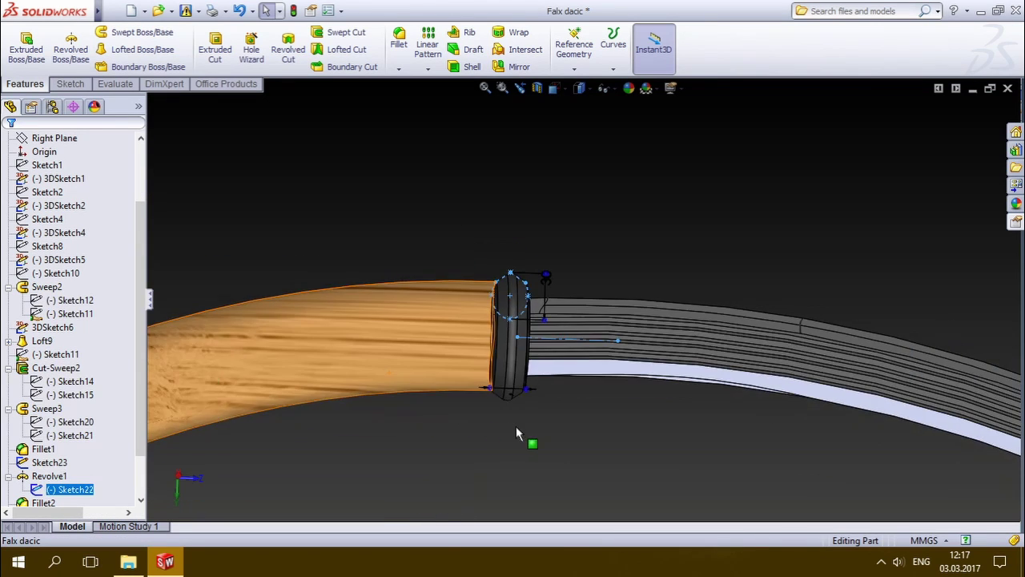
scroll(516, 432, down, 3)
middle_drag(555, 389, 549, 401)
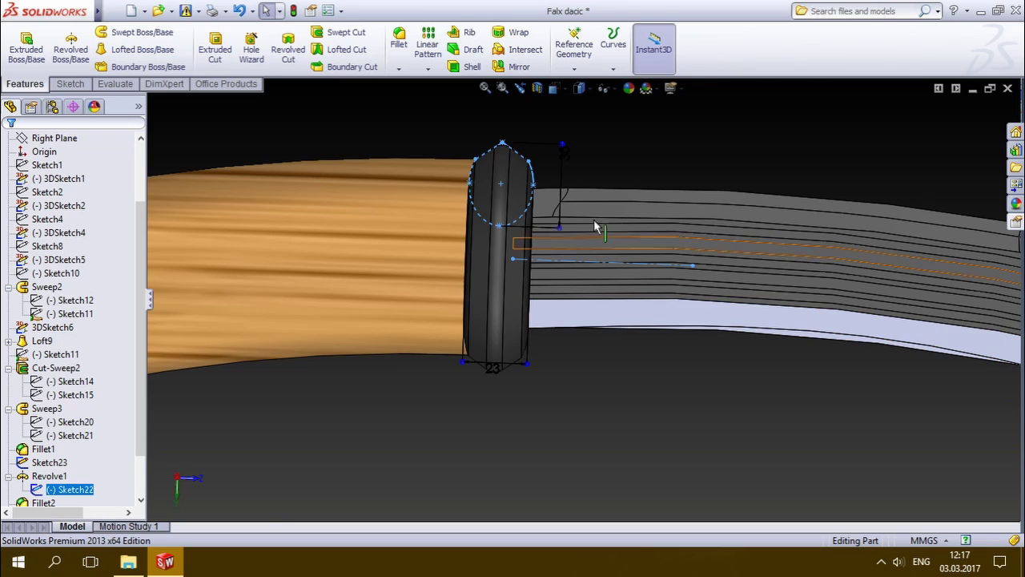
click(563, 172)
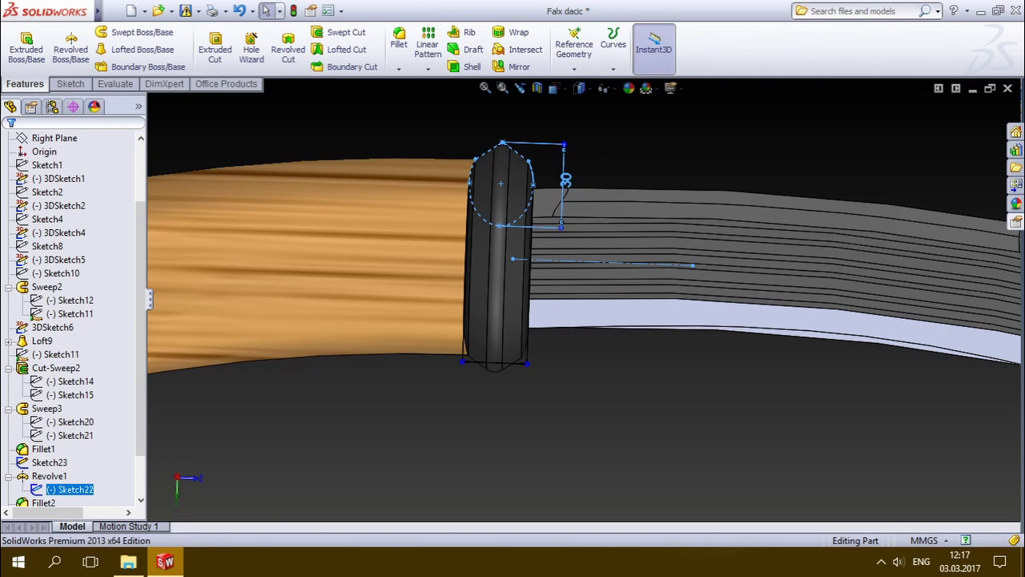
click(565, 180)
click(763, 136)
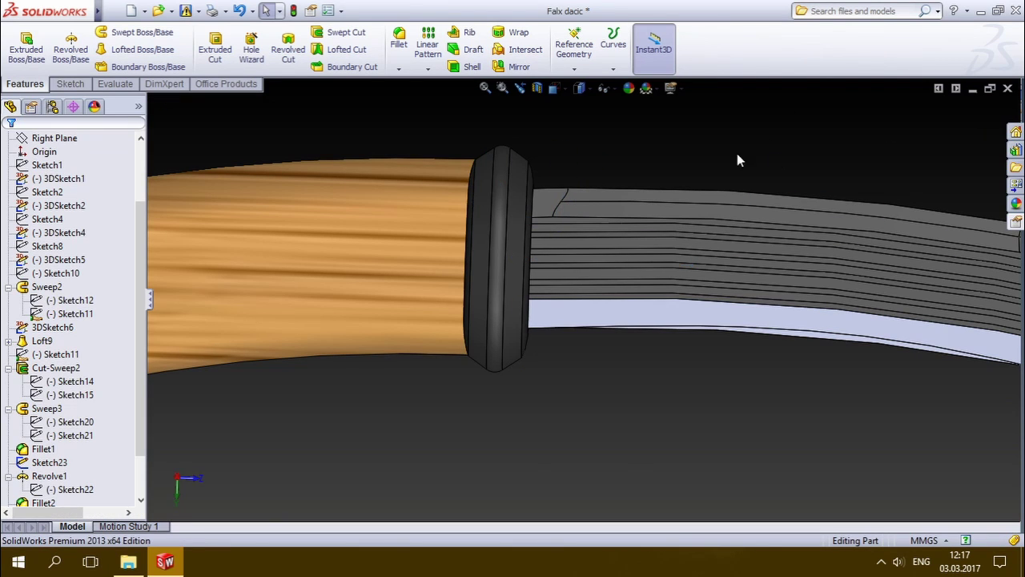
scroll(47, 481, down, 1)
click(44, 464)
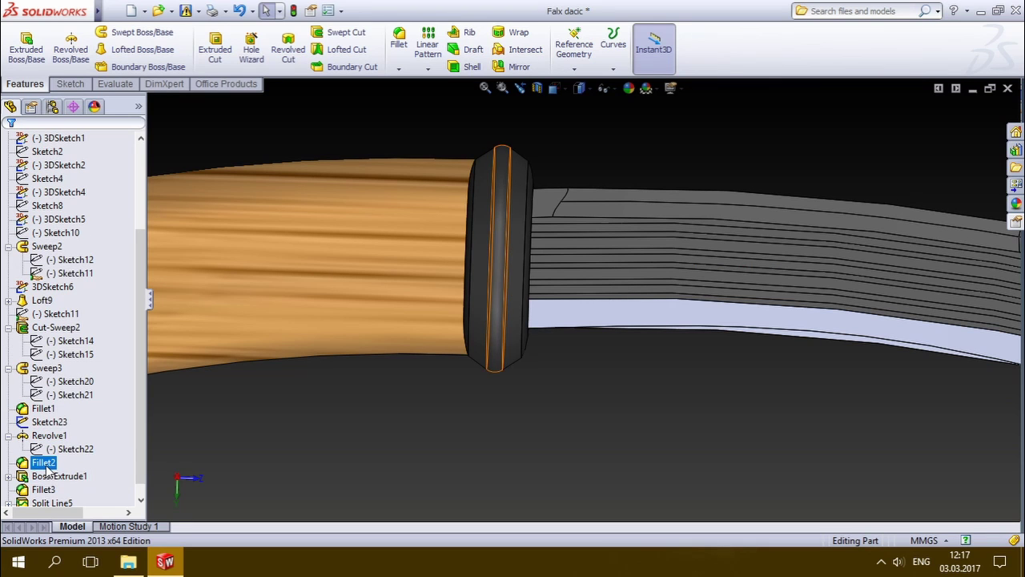
mouse_move(395, 419)
middle_down()
mouse_move(389, 407)
mouse_move(338, 443)
mouse_move(528, 289)
mouse_move(542, 427)
middle_up()
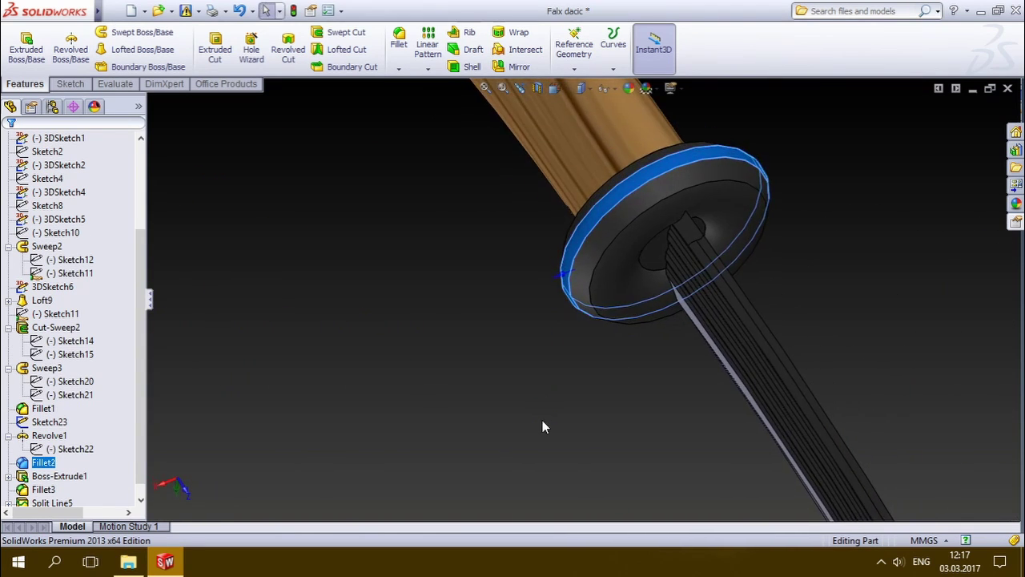
right_click(44, 464)
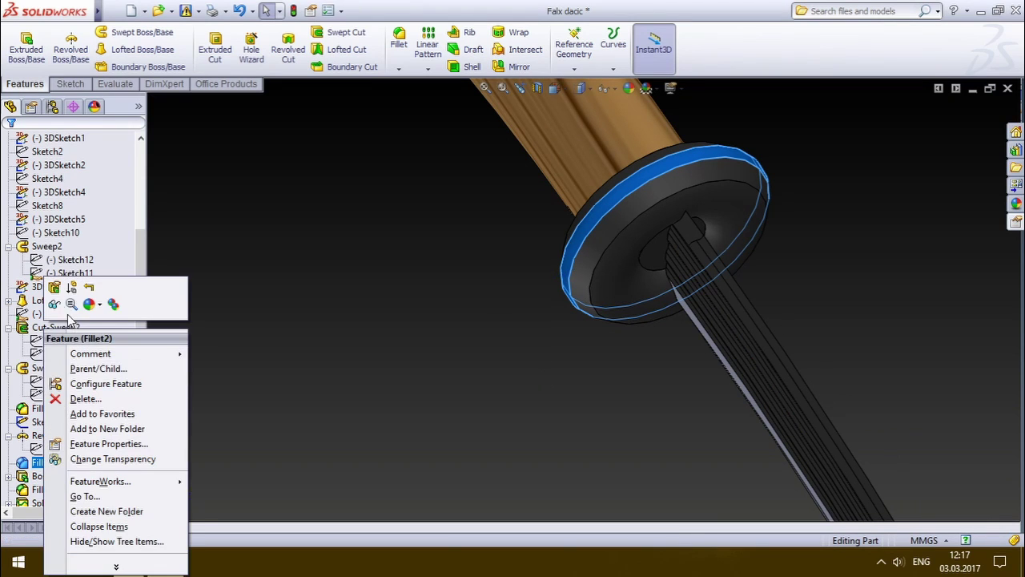
click(54, 288)
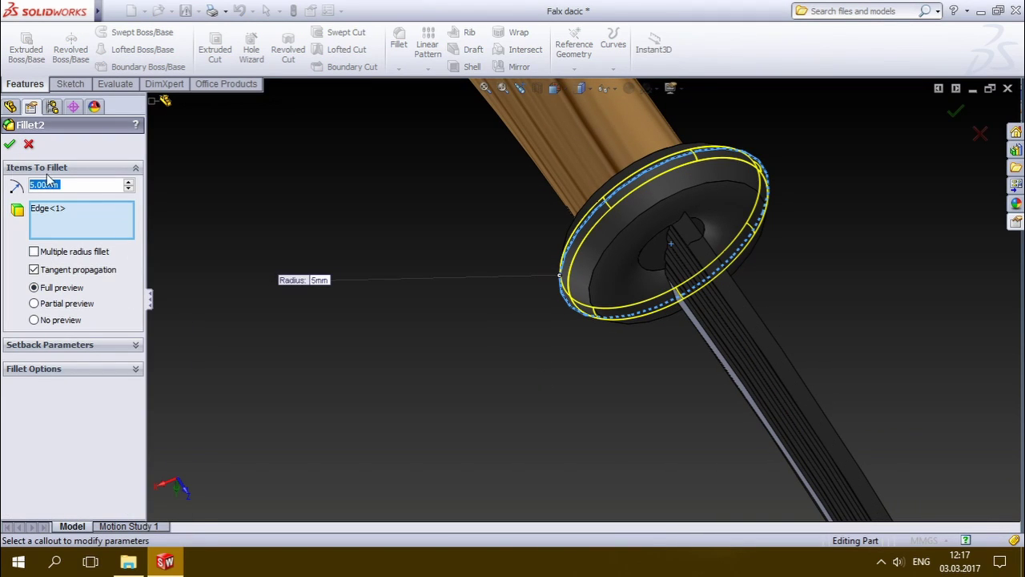
click(29, 146)
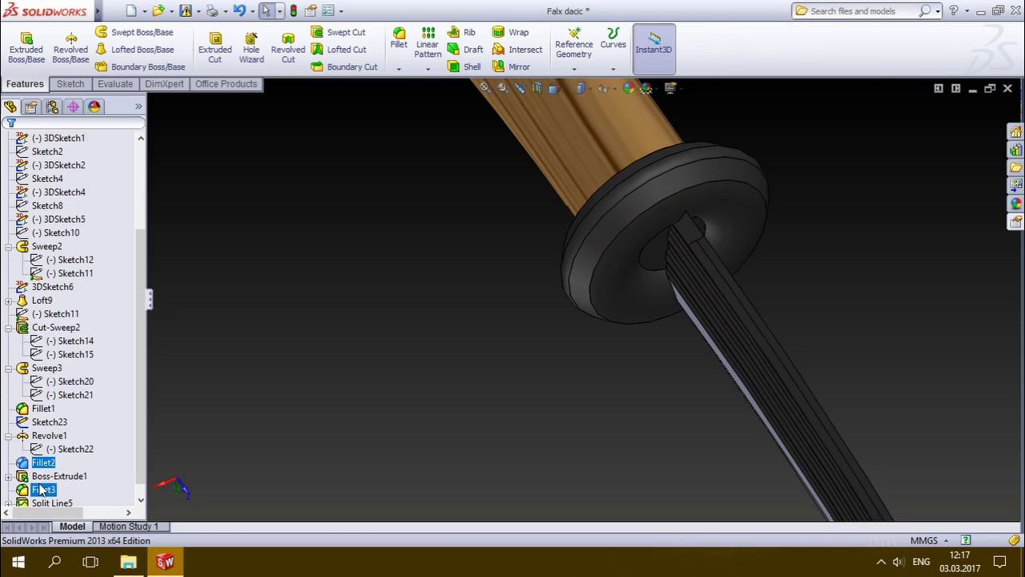
click(46, 476)
click(49, 434)
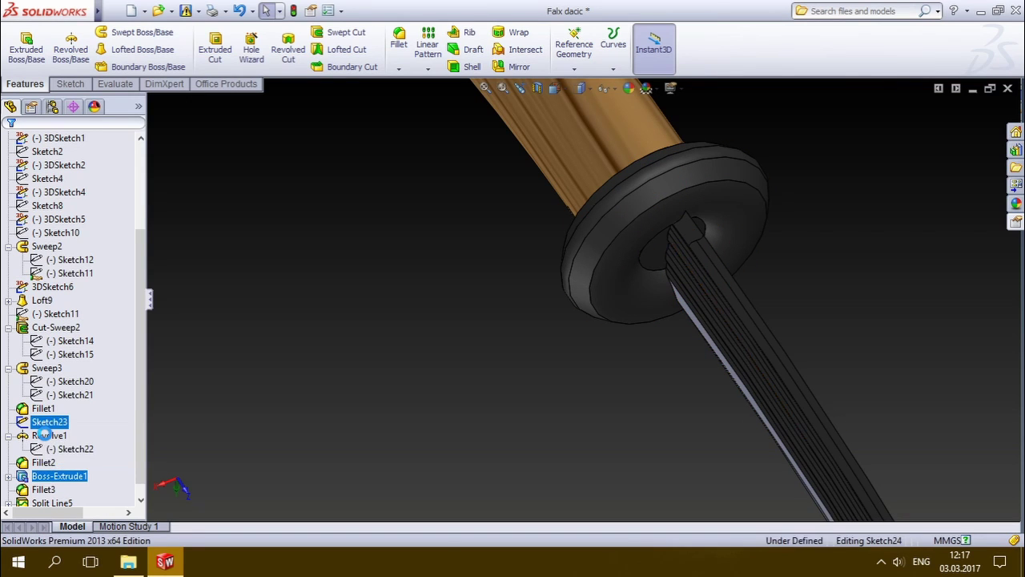
mouse_move(442, 250)
middle_down()
mouse_move(549, 183)
mouse_move(526, 222)
mouse_move(259, 229)
mouse_move(311, 268)
mouse_move(395, 249)
middle_up()
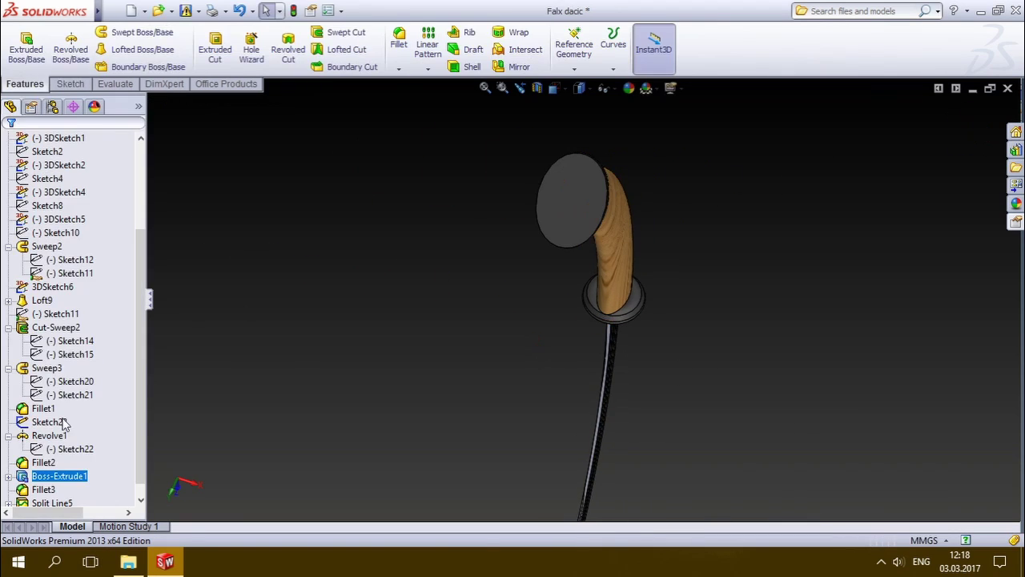
click(68, 490)
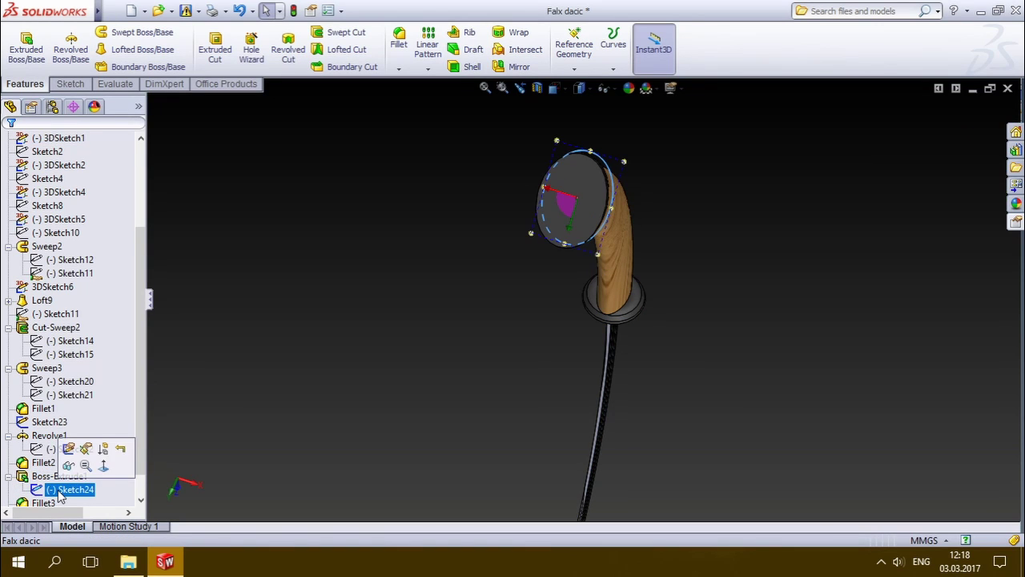
click(86, 497)
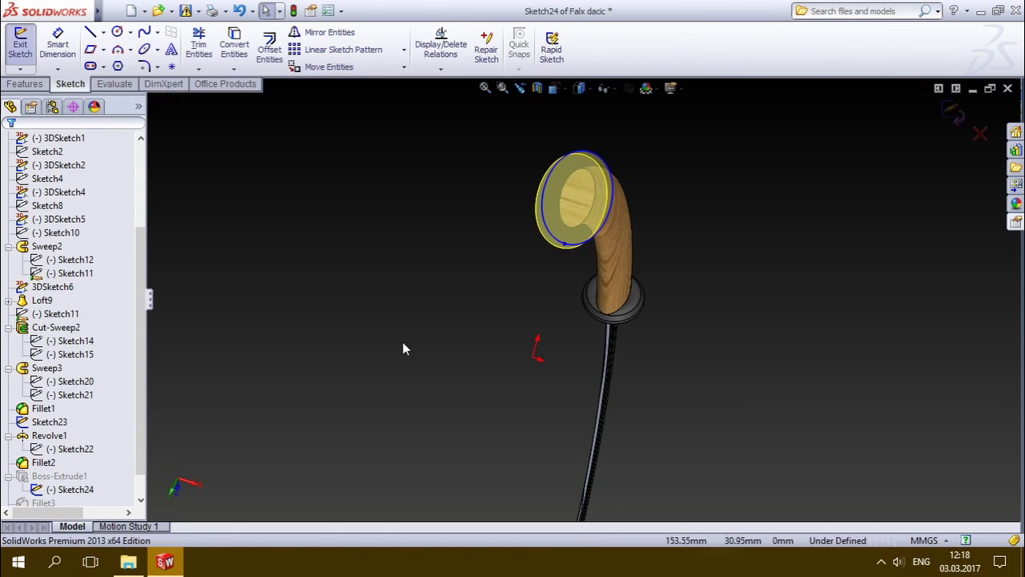
click(978, 135)
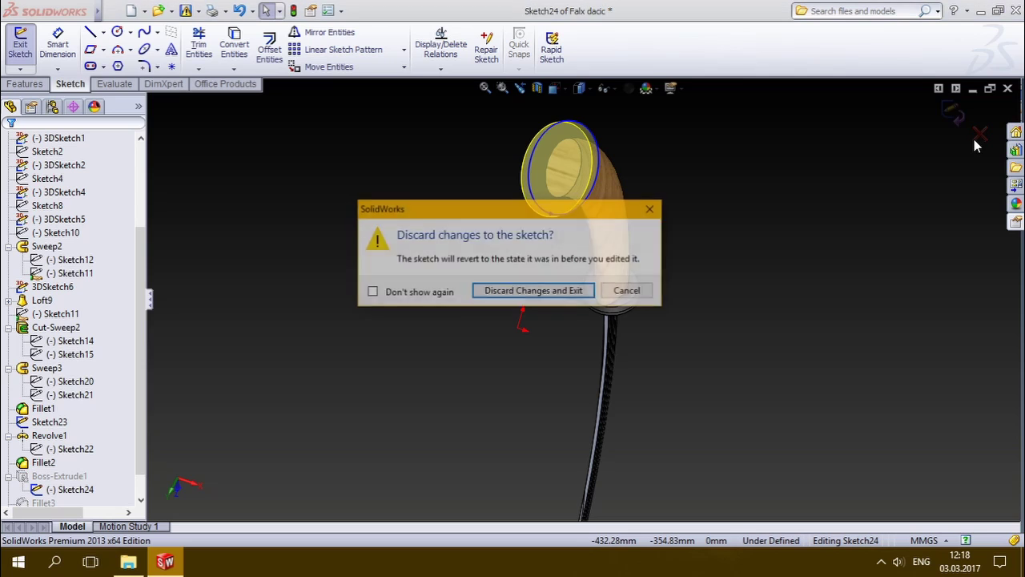
click(638, 292)
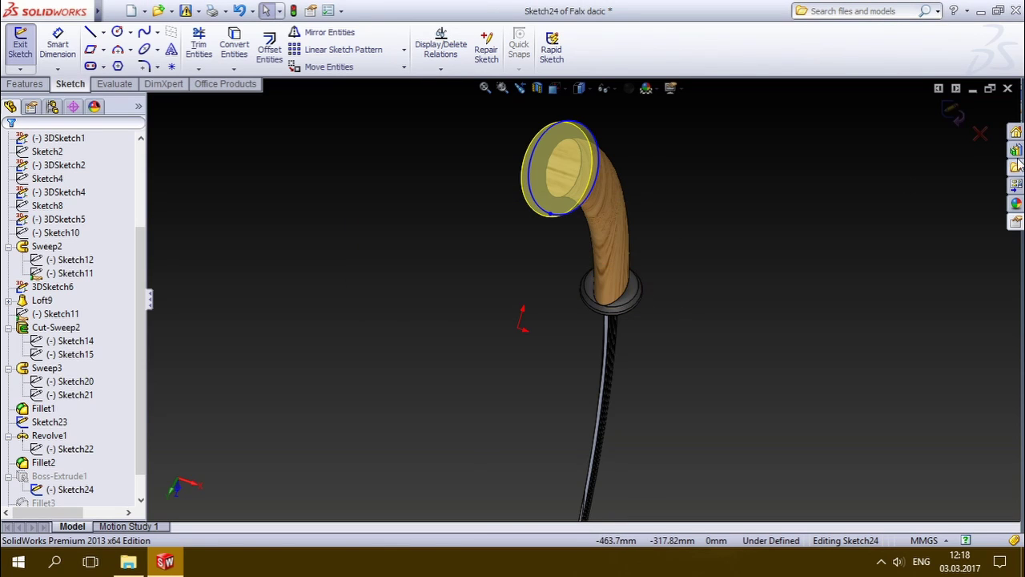
click(978, 135)
click(559, 293)
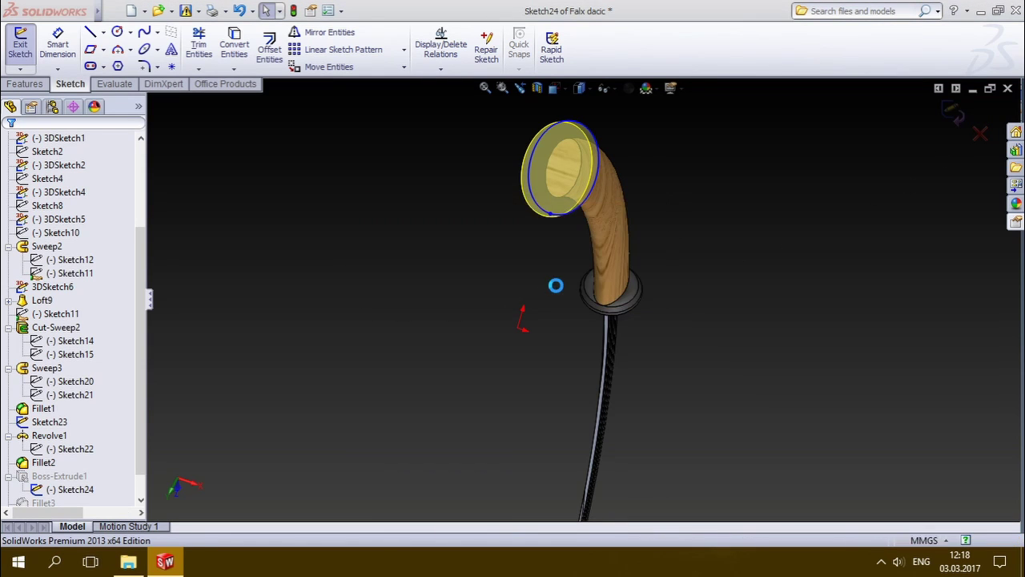
click(58, 469)
click(43, 476)
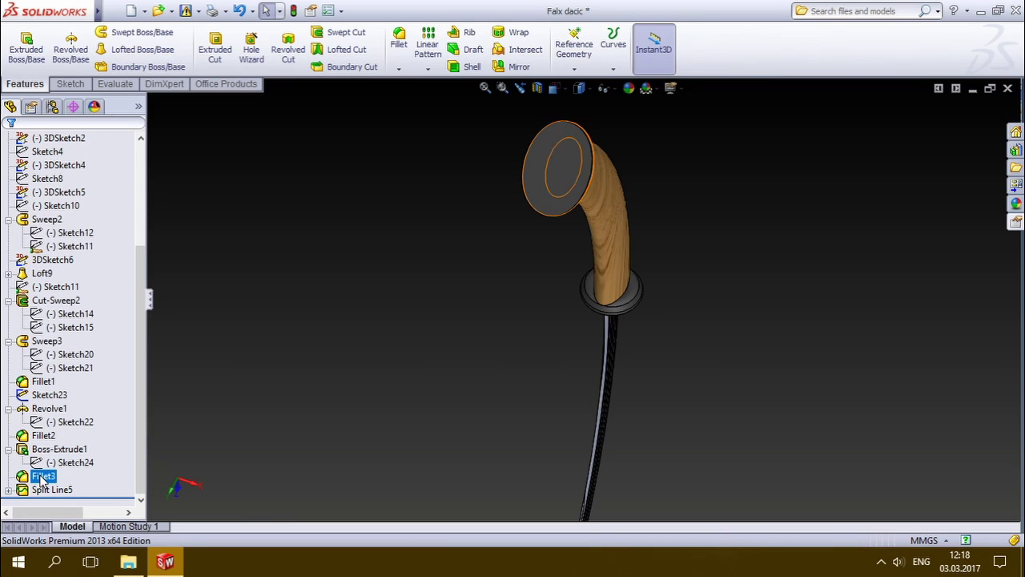
mouse_move(128, 561)
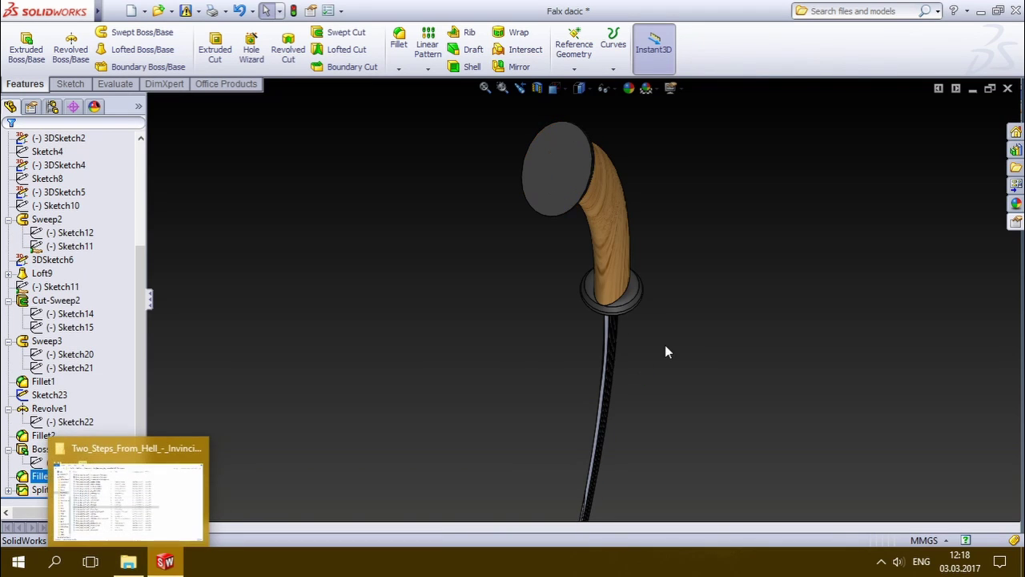
right_click(40, 477)
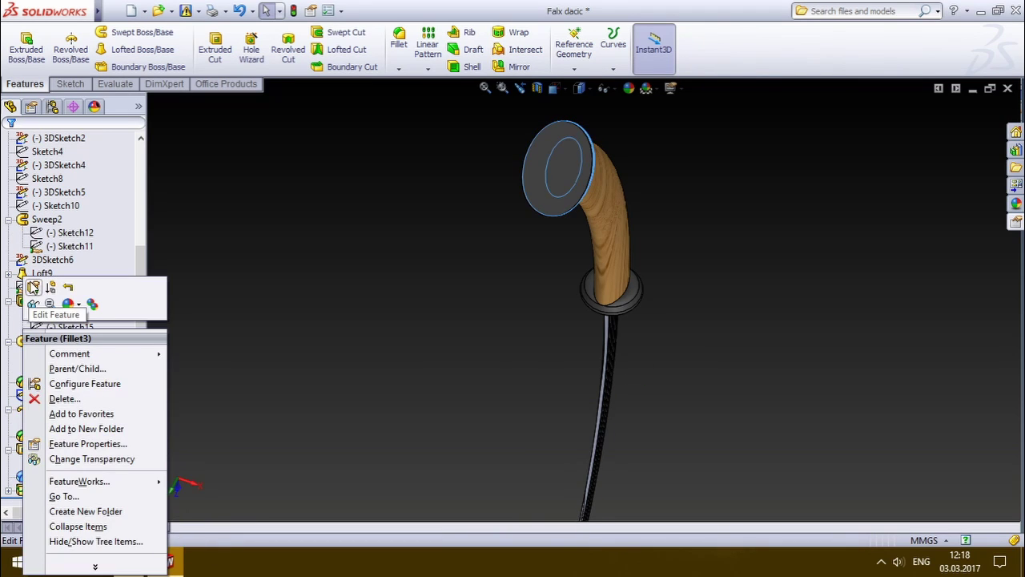
click(30, 277)
mouse_move(524, 251)
middle_down()
mouse_move(430, 277)
mouse_move(427, 268)
middle_up()
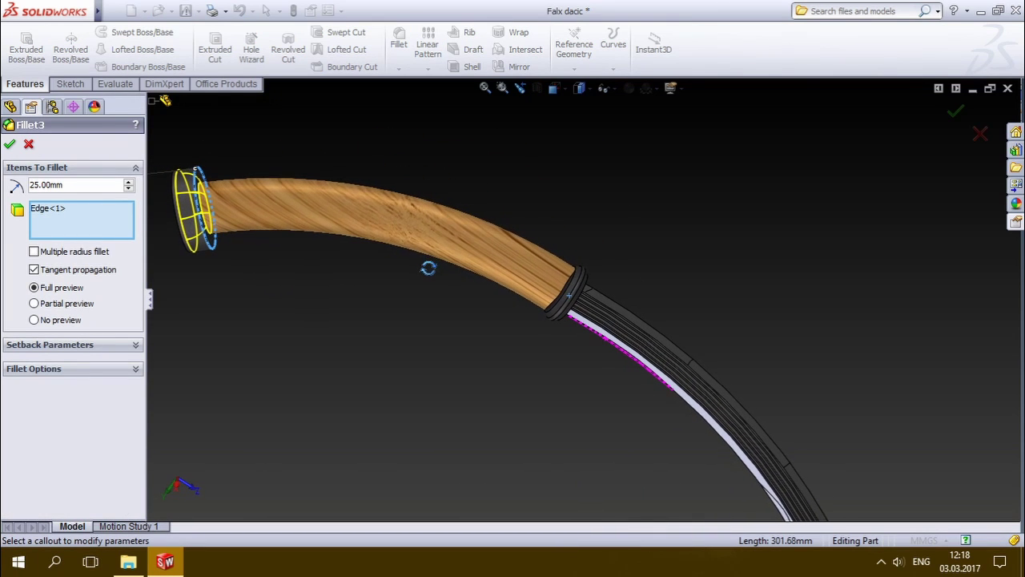
click(979, 135)
right_click(48, 489)
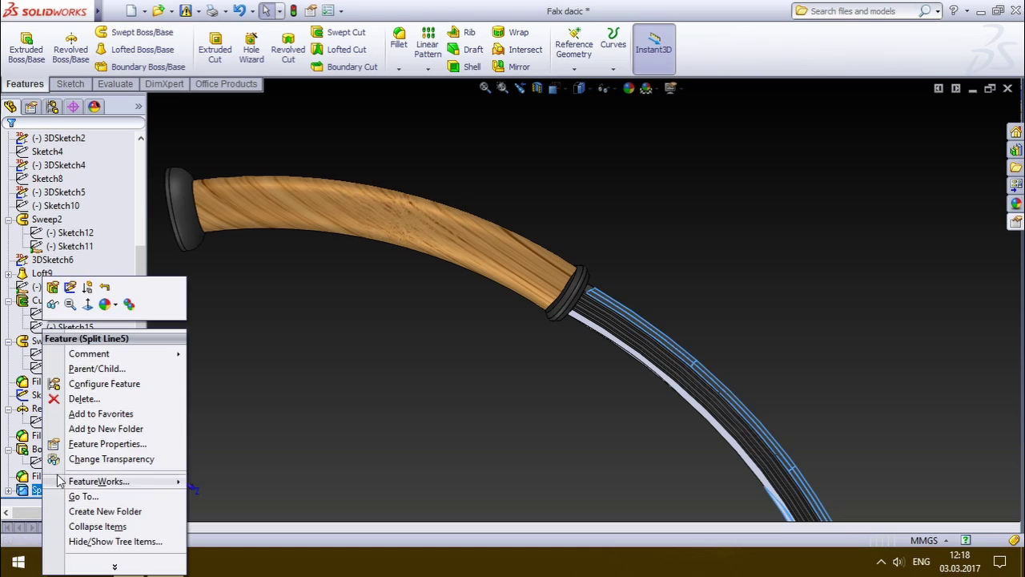
click(52, 287)
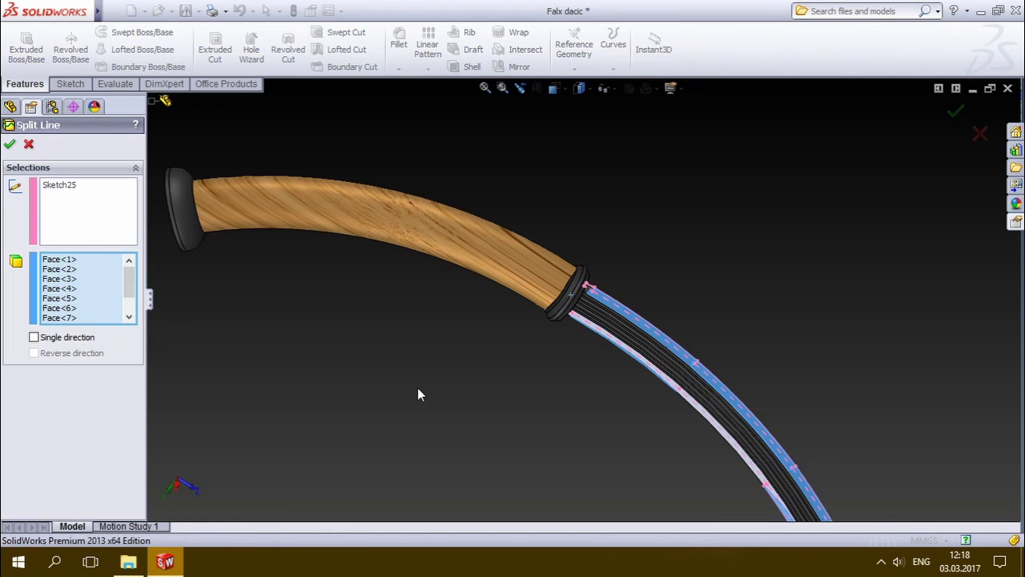
scroll(653, 416, down, 4)
mouse_move(691, 352)
middle_down()
mouse_move(621, 206)
mouse_move(680, 208)
mouse_move(683, 229)
mouse_move(656, 293)
mouse_move(595, 226)
mouse_move(629, 234)
mouse_move(502, 176)
mouse_move(538, 145)
middle_up()
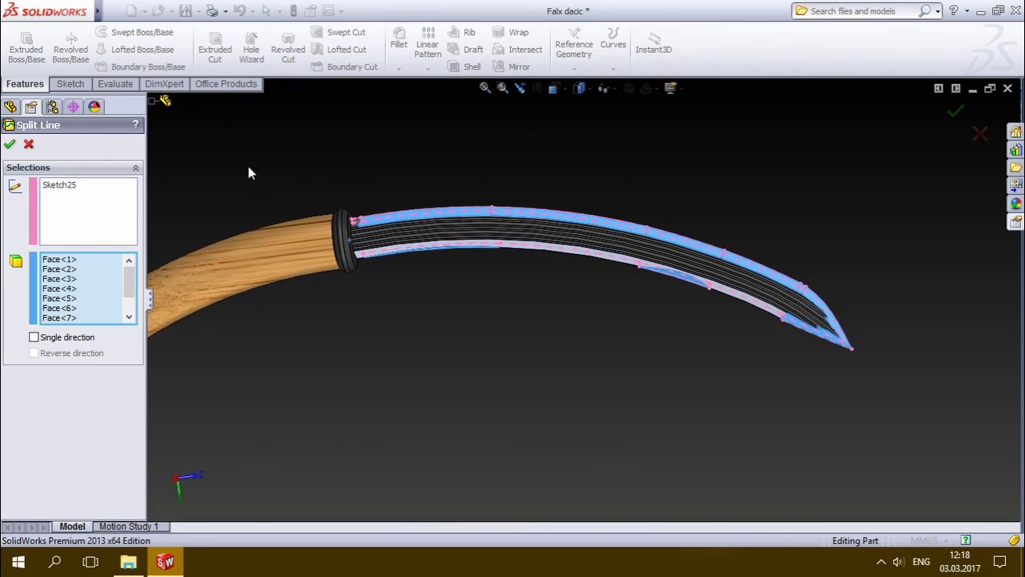
click(10, 144)
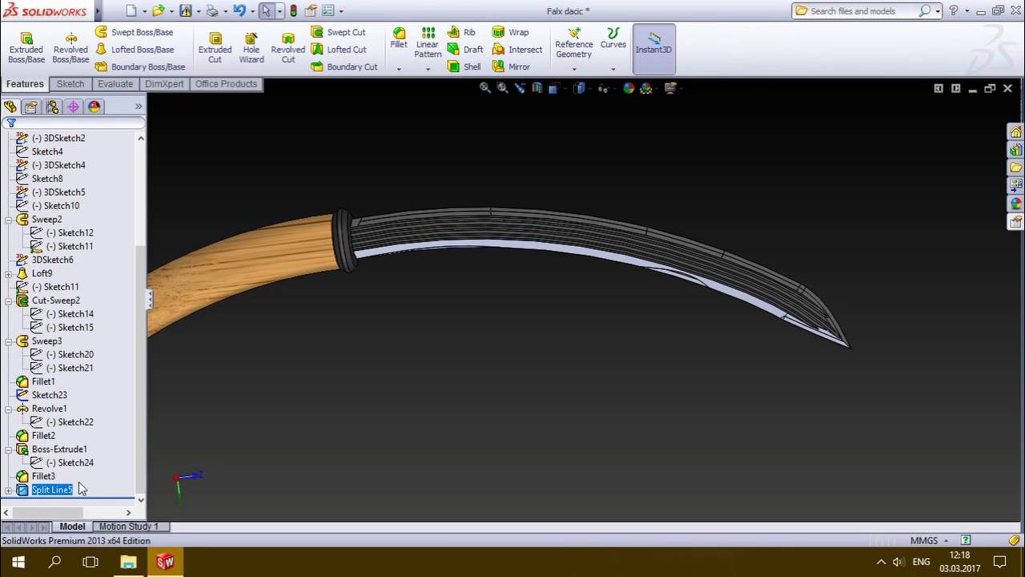
click(9, 498)
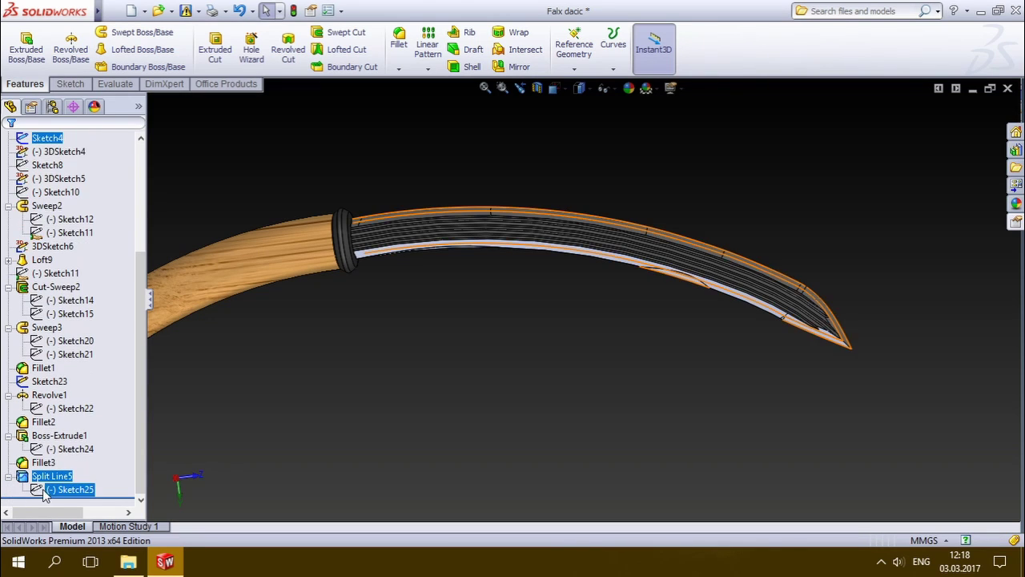
click(61, 490)
right_click(61, 490)
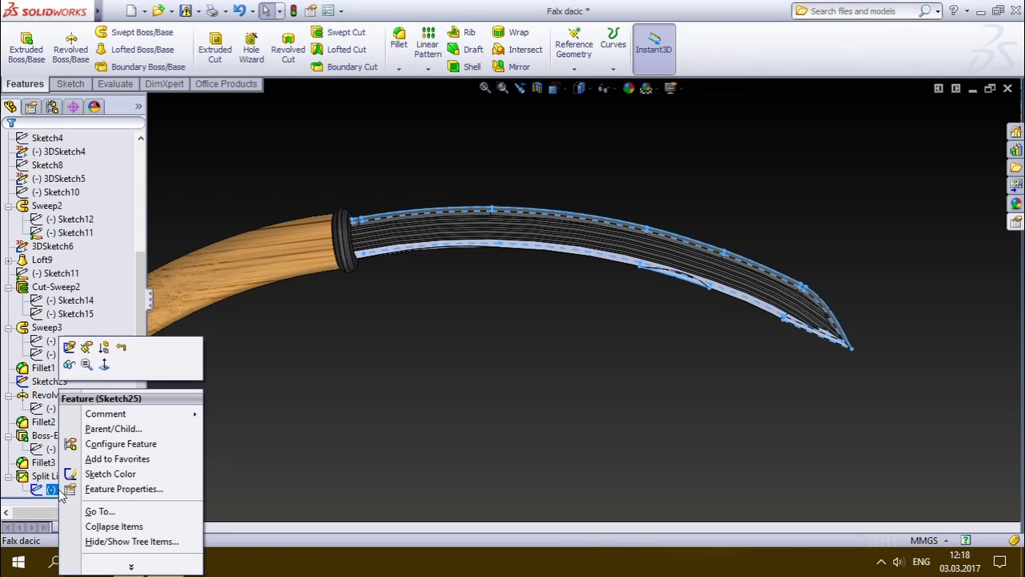
click(69, 346)
scroll(336, 228, down, 2)
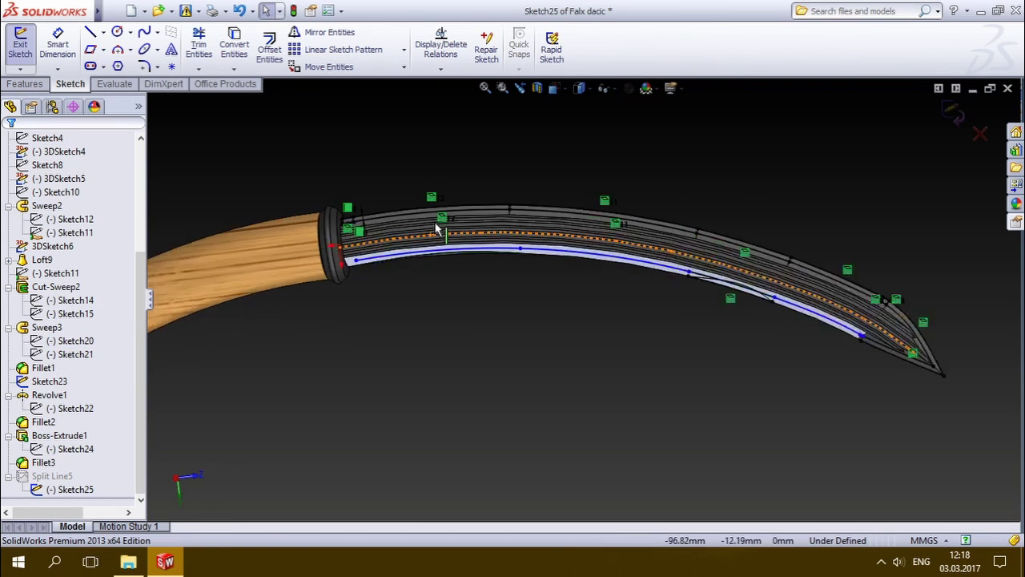
scroll(336, 229, down, 2)
scroll(332, 224, down, 3)
scroll(371, 281, up, 3)
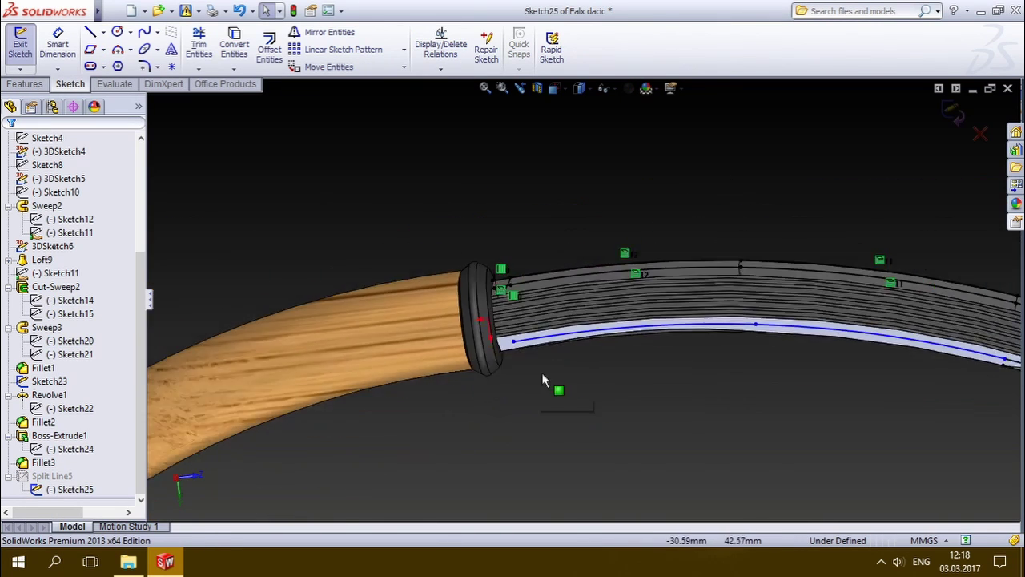
scroll(751, 337, up, 2)
scroll(787, 357, down, 2)
scroll(671, 265, down, 3)
middle_drag(671, 265, 658, 263)
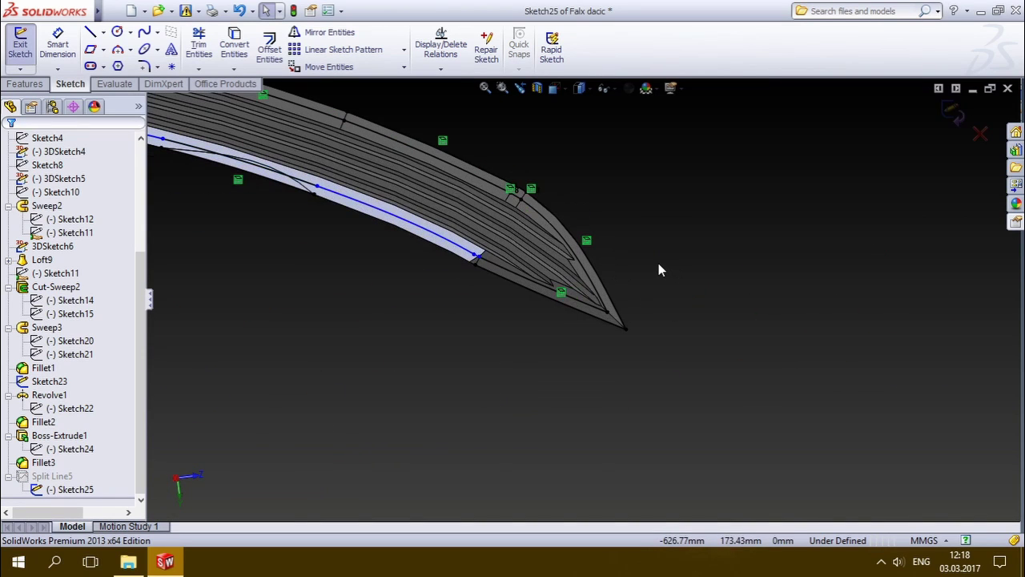
click(979, 134)
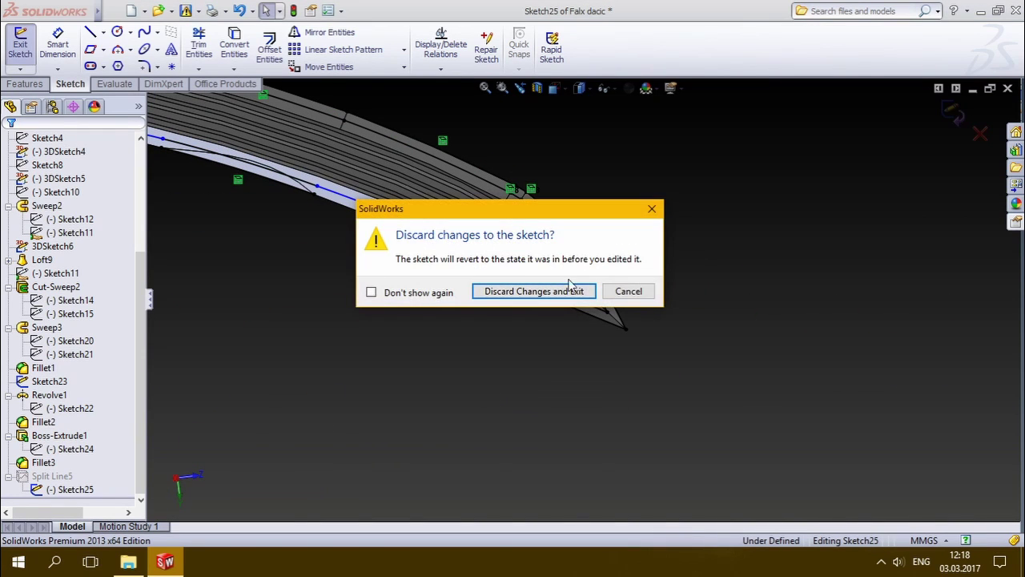
click(541, 292)
scroll(541, 294, up, 2)
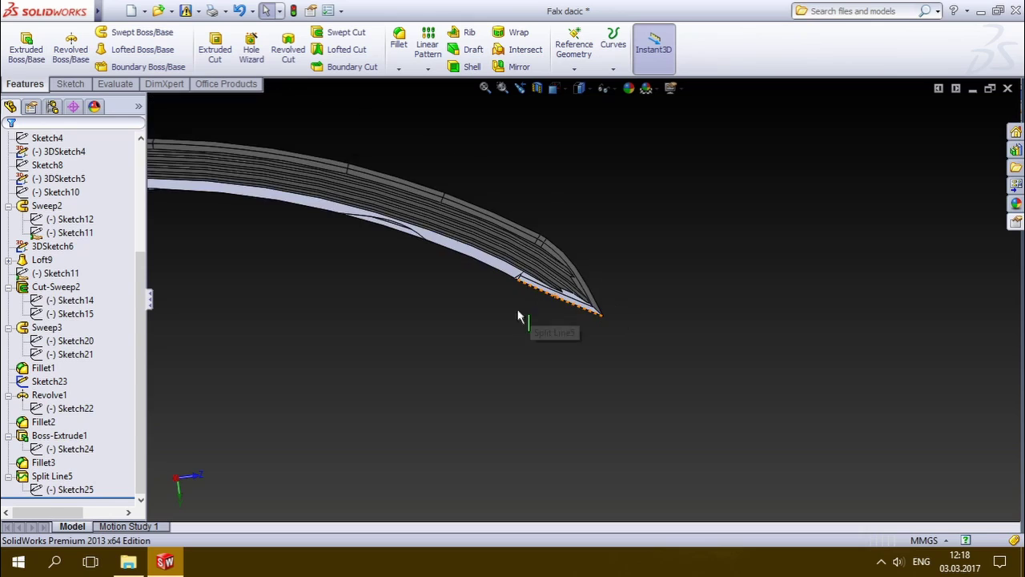
scroll(481, 300, up, 2)
middle_drag(462, 304, 408, 286)
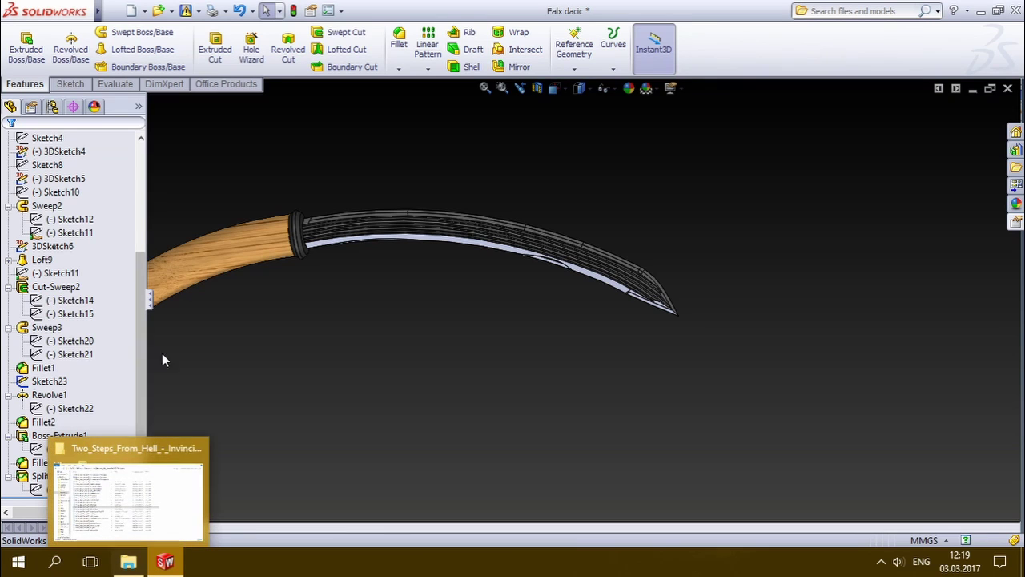
mouse_move(245, 323)
middle_down()
mouse_move(458, 160)
mouse_move(255, 264)
middle_up()
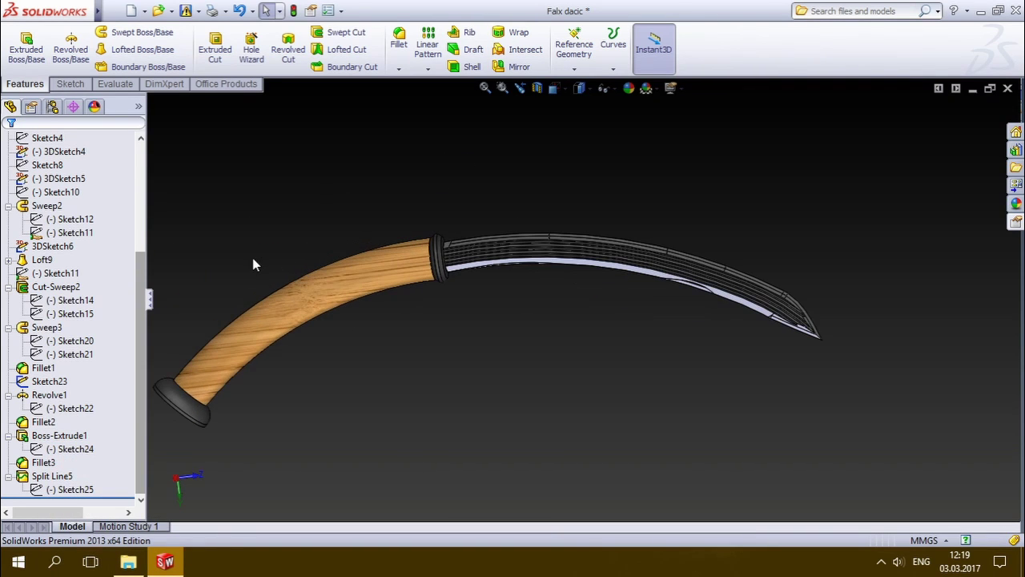
Load the PhotoView 360 add-in and start its Integrated Preview of the falx in the model view
click(228, 85)
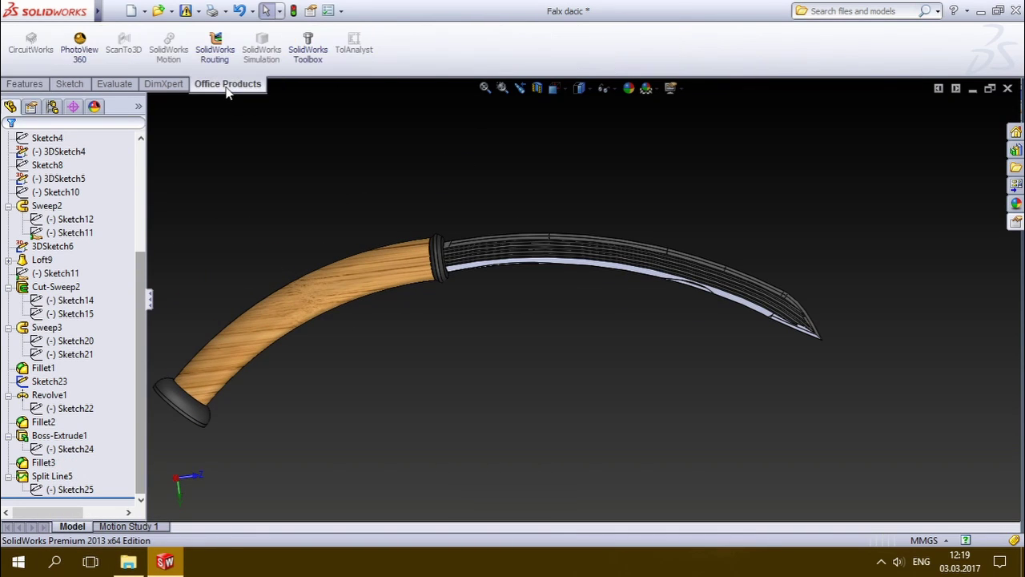
click(77, 49)
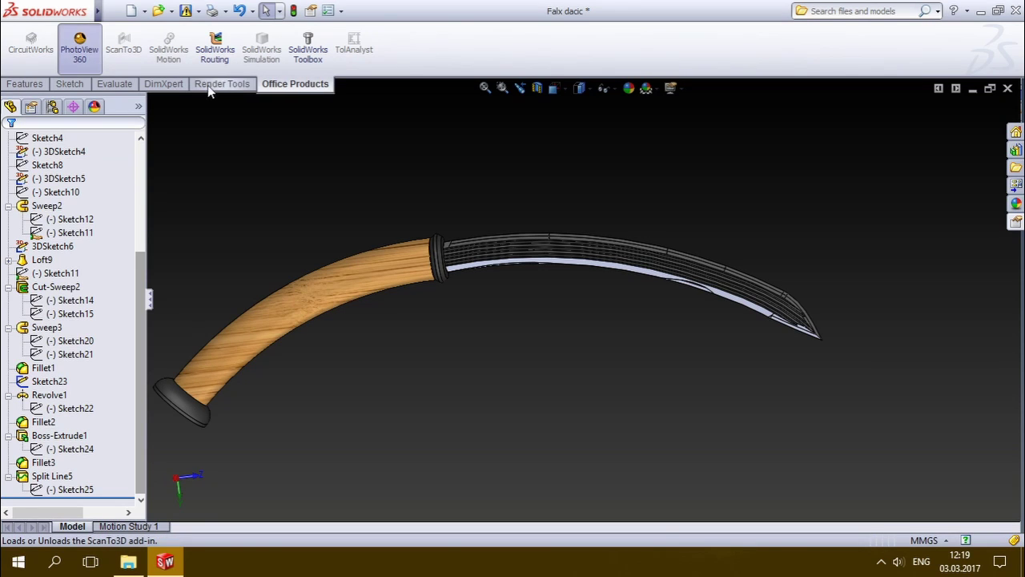
click(227, 88)
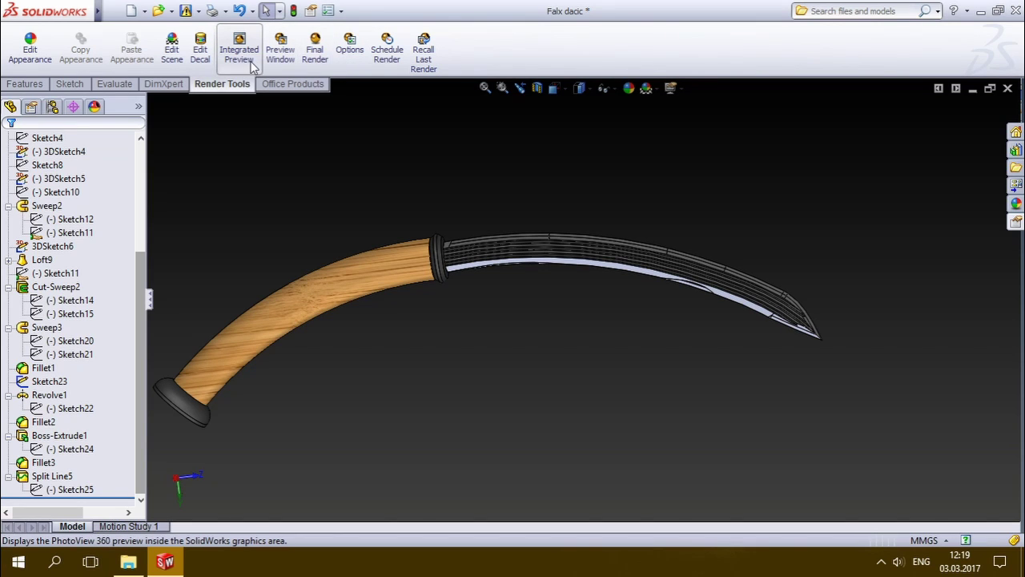
click(251, 68)
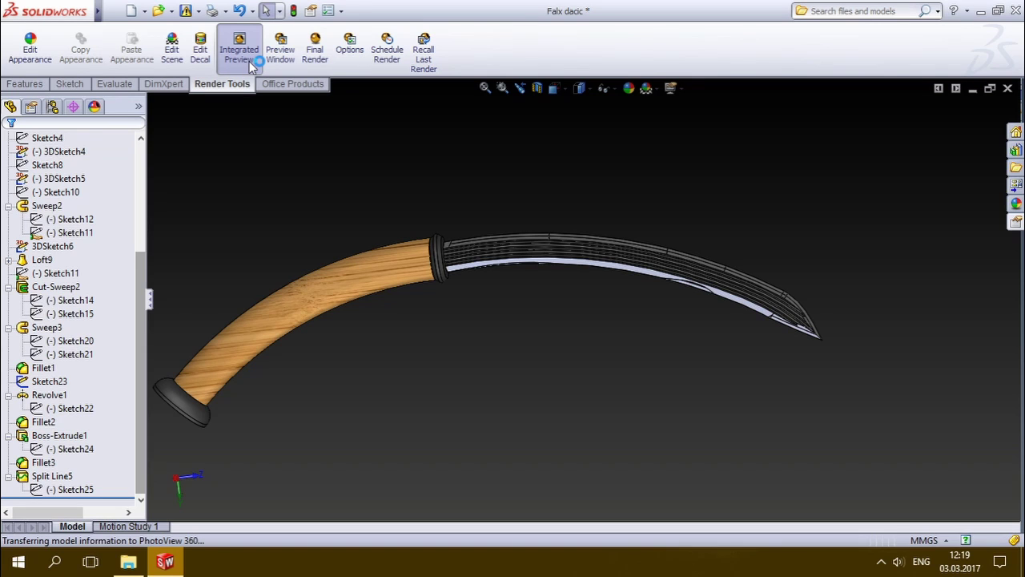